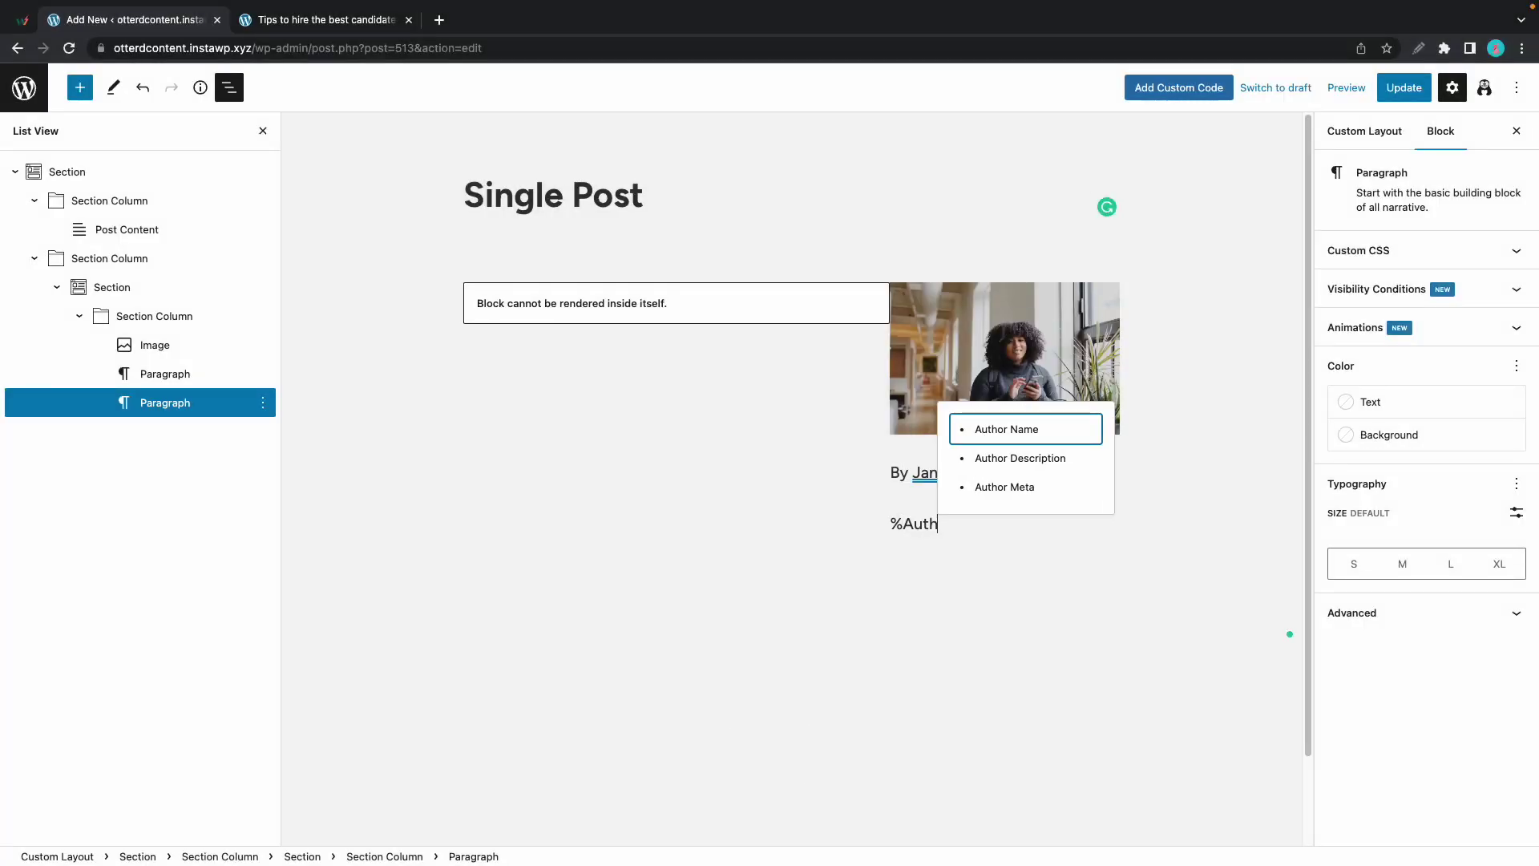
Insert the Author Description tag into the author paragraph and view the published post
key(Down)
key(Return)
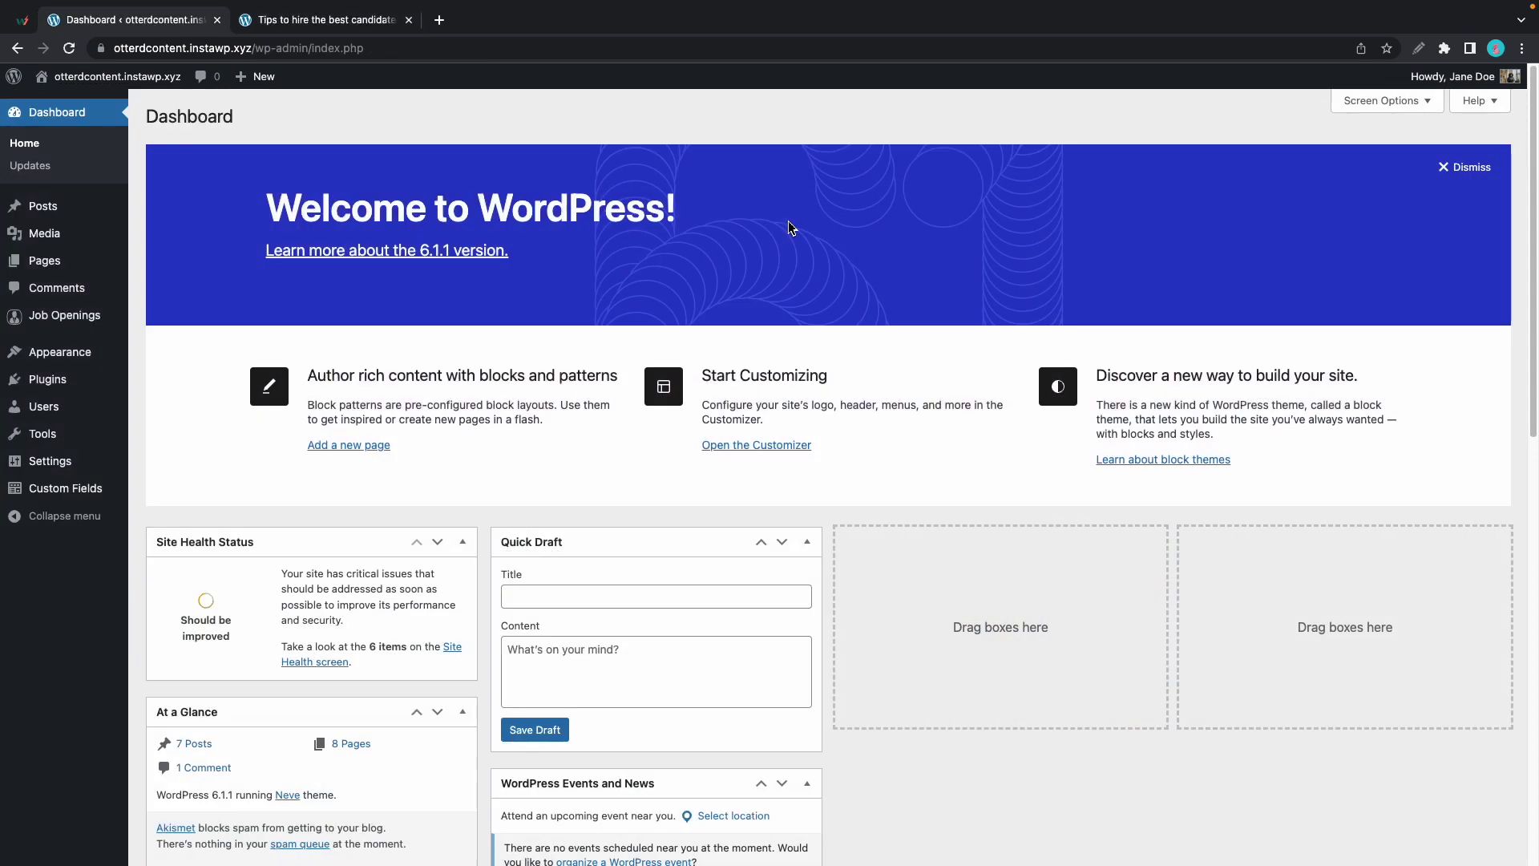
click(377, 22)
scroll(729, 402, down, 5)
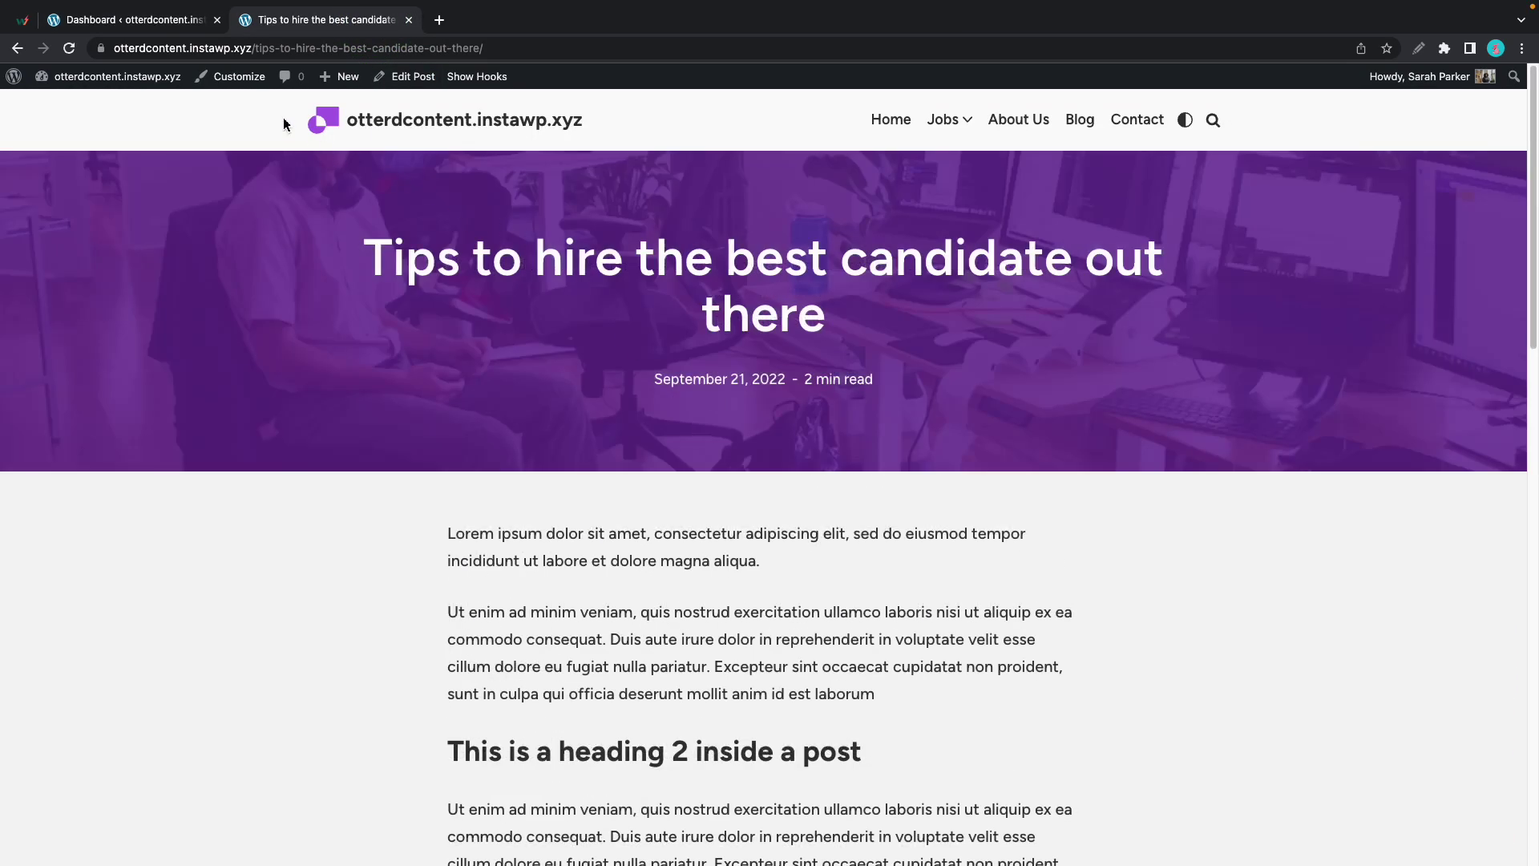
Go from the Dashboard to the Appearance > Custom Layouts list
click(162, 29)
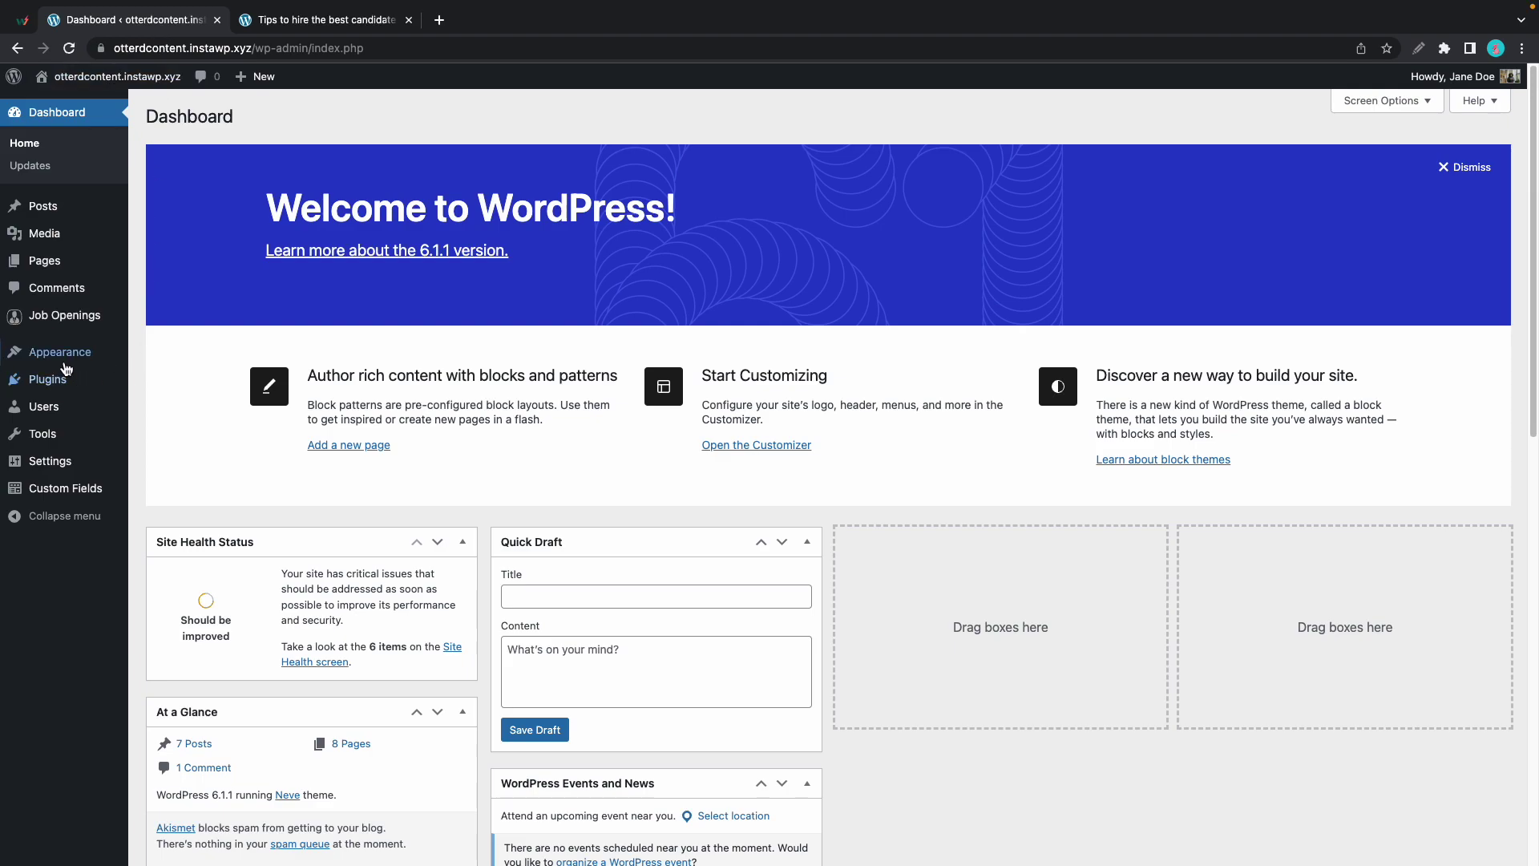
mouse_move(80, 357)
click(207, 515)
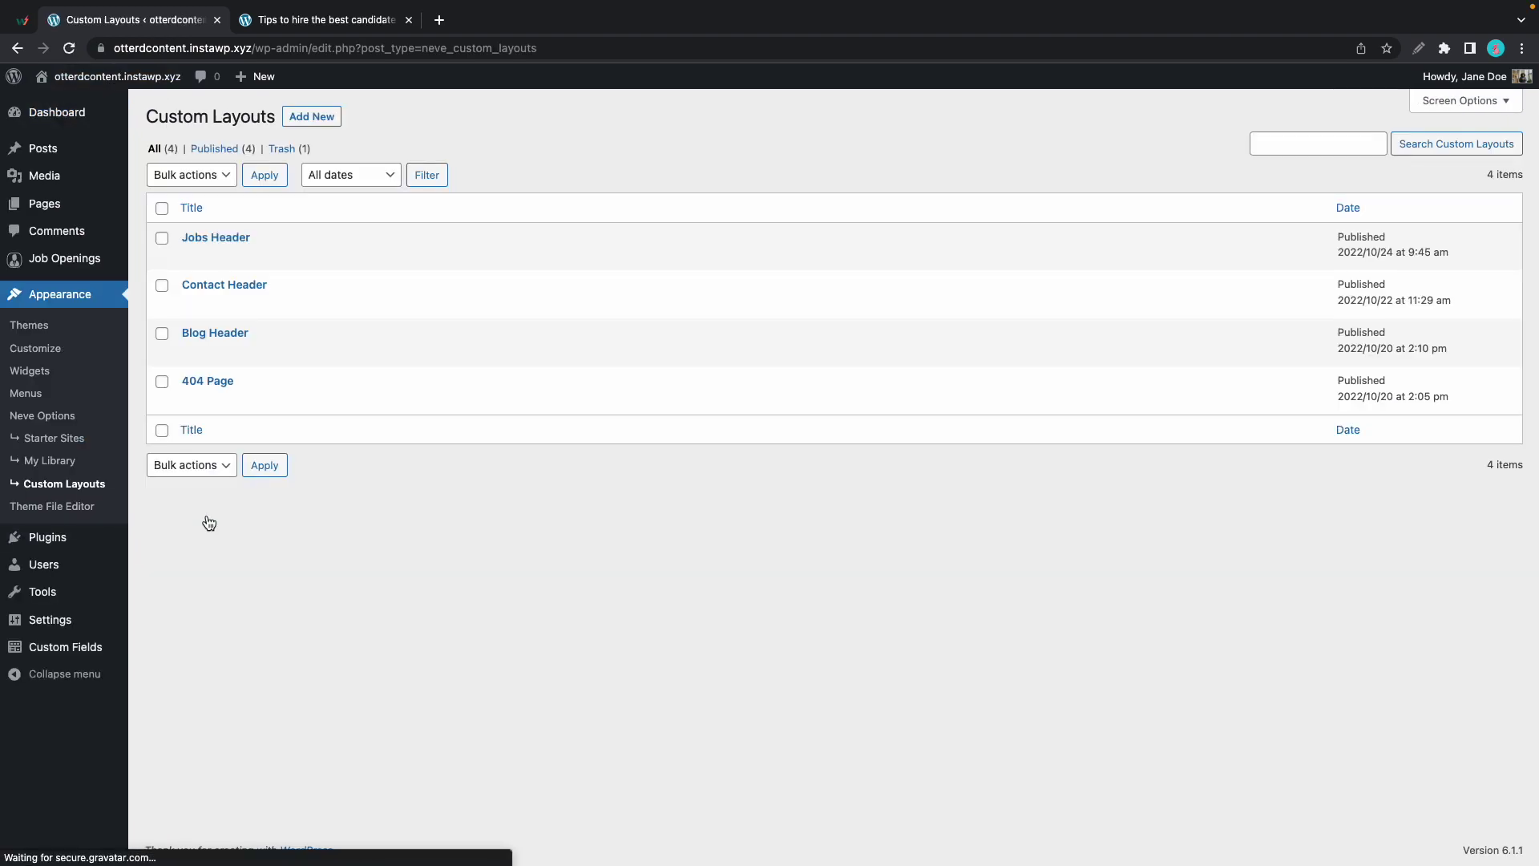
Create a Templates custom layout of type Single Post named 'Single Post'
click(317, 119)
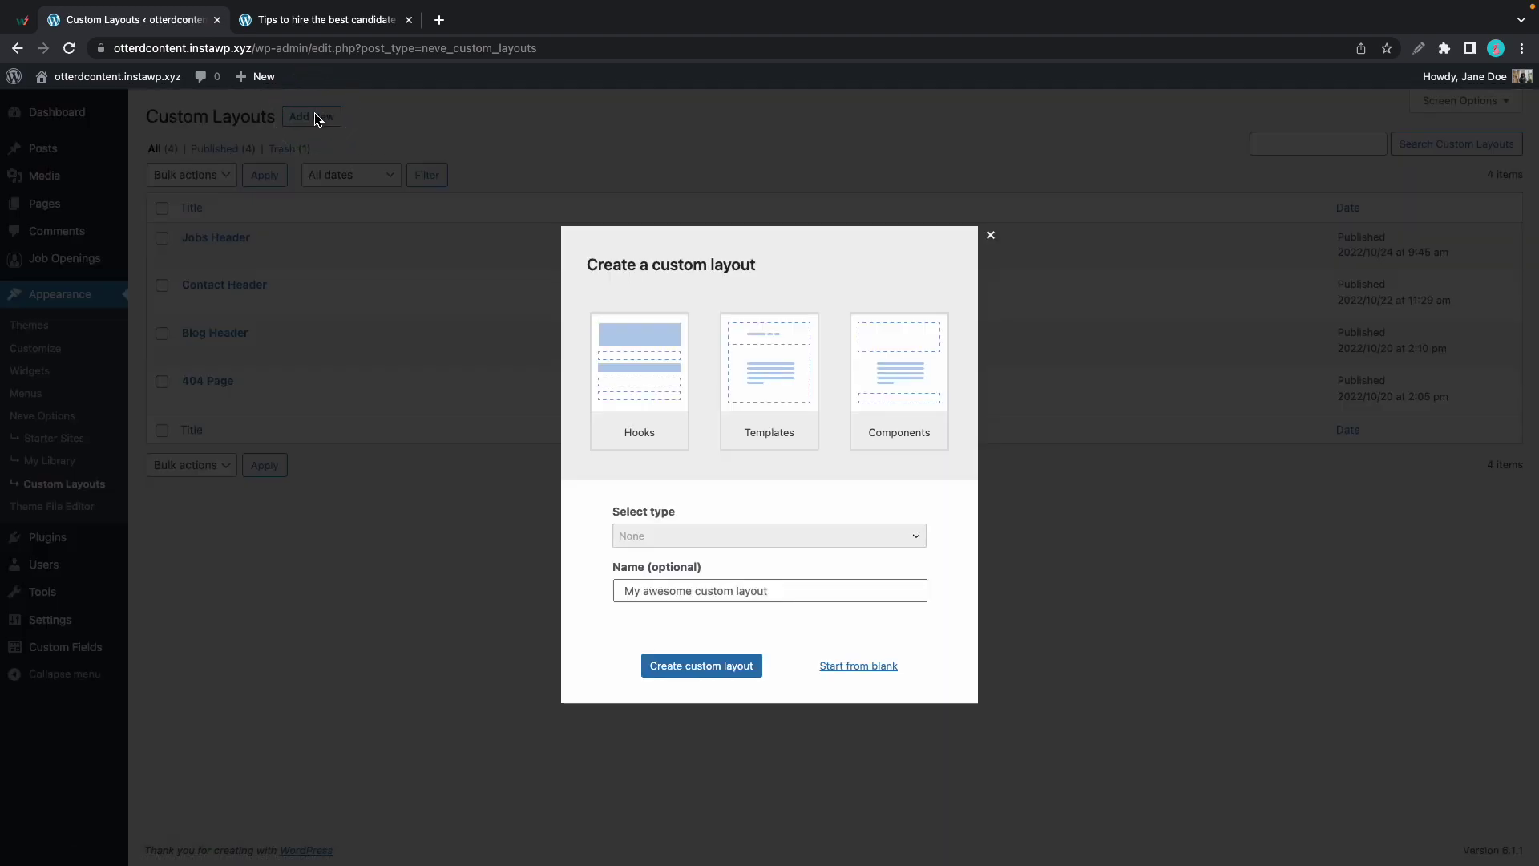
click(766, 378)
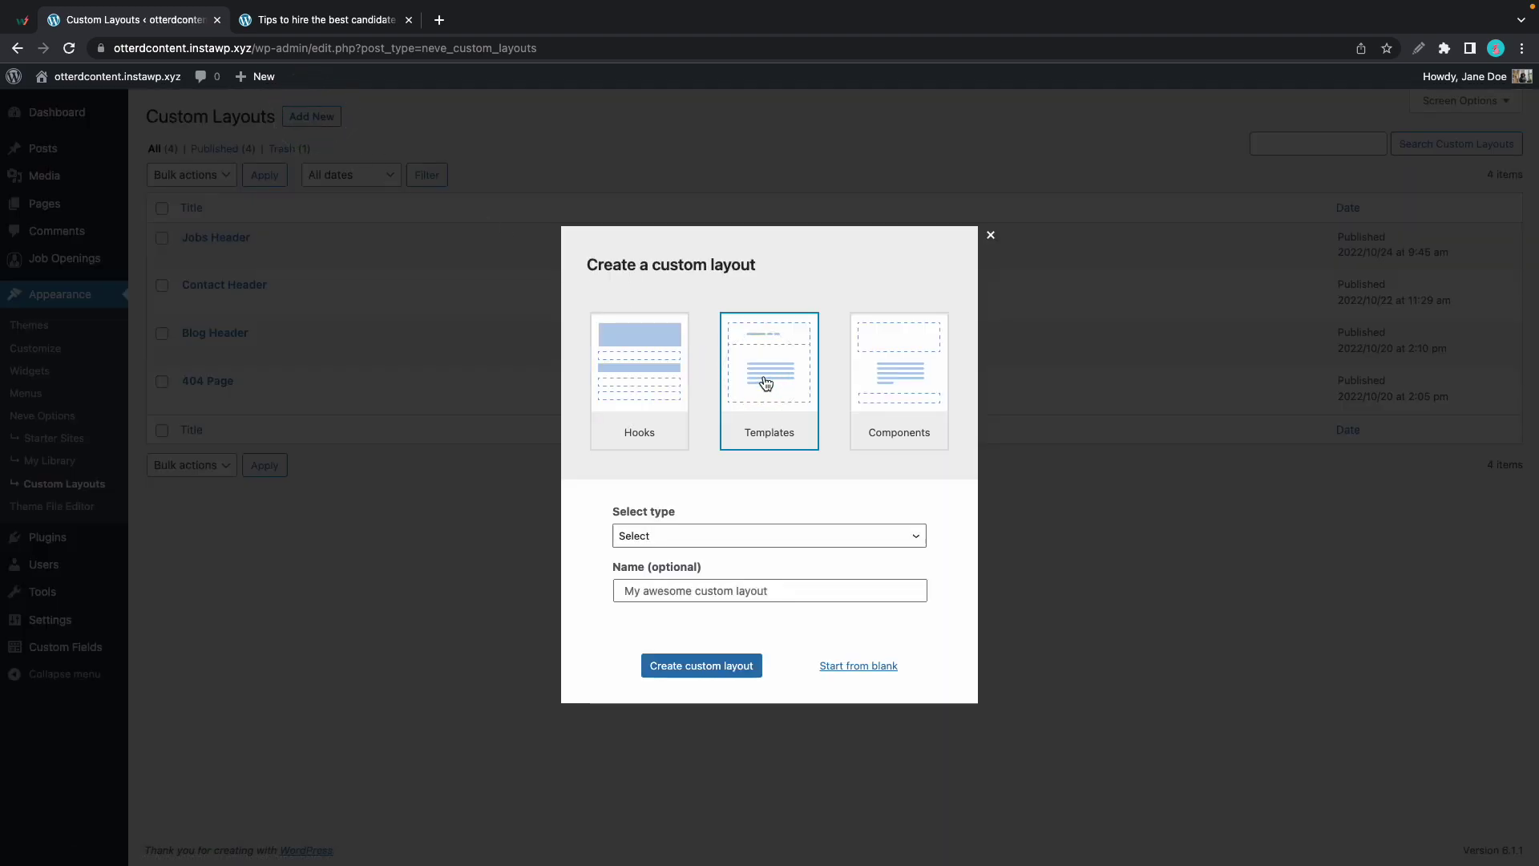
click(746, 533)
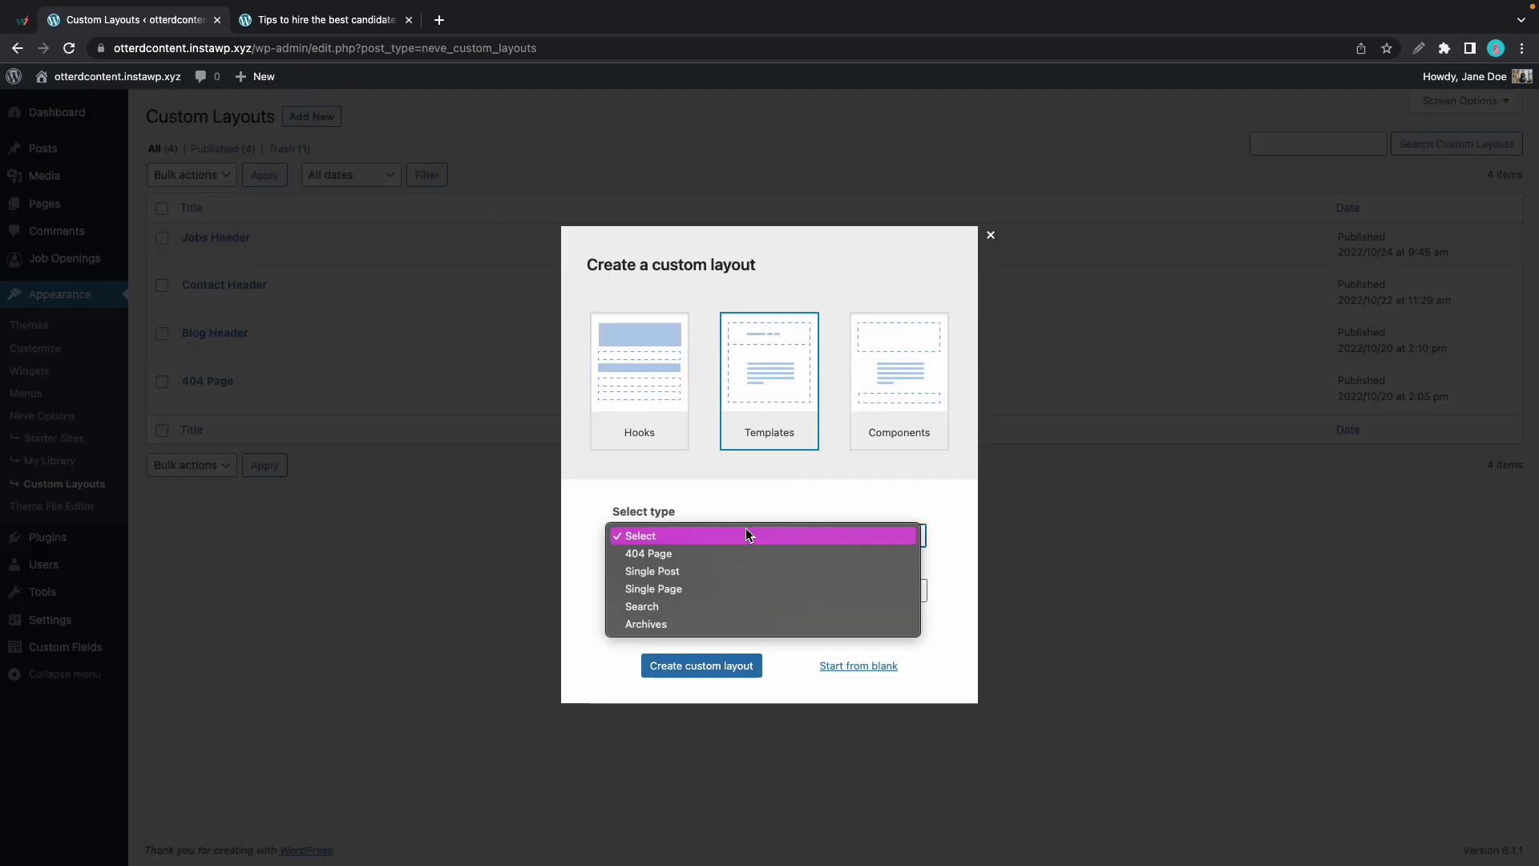
click(729, 572)
click(724, 593)
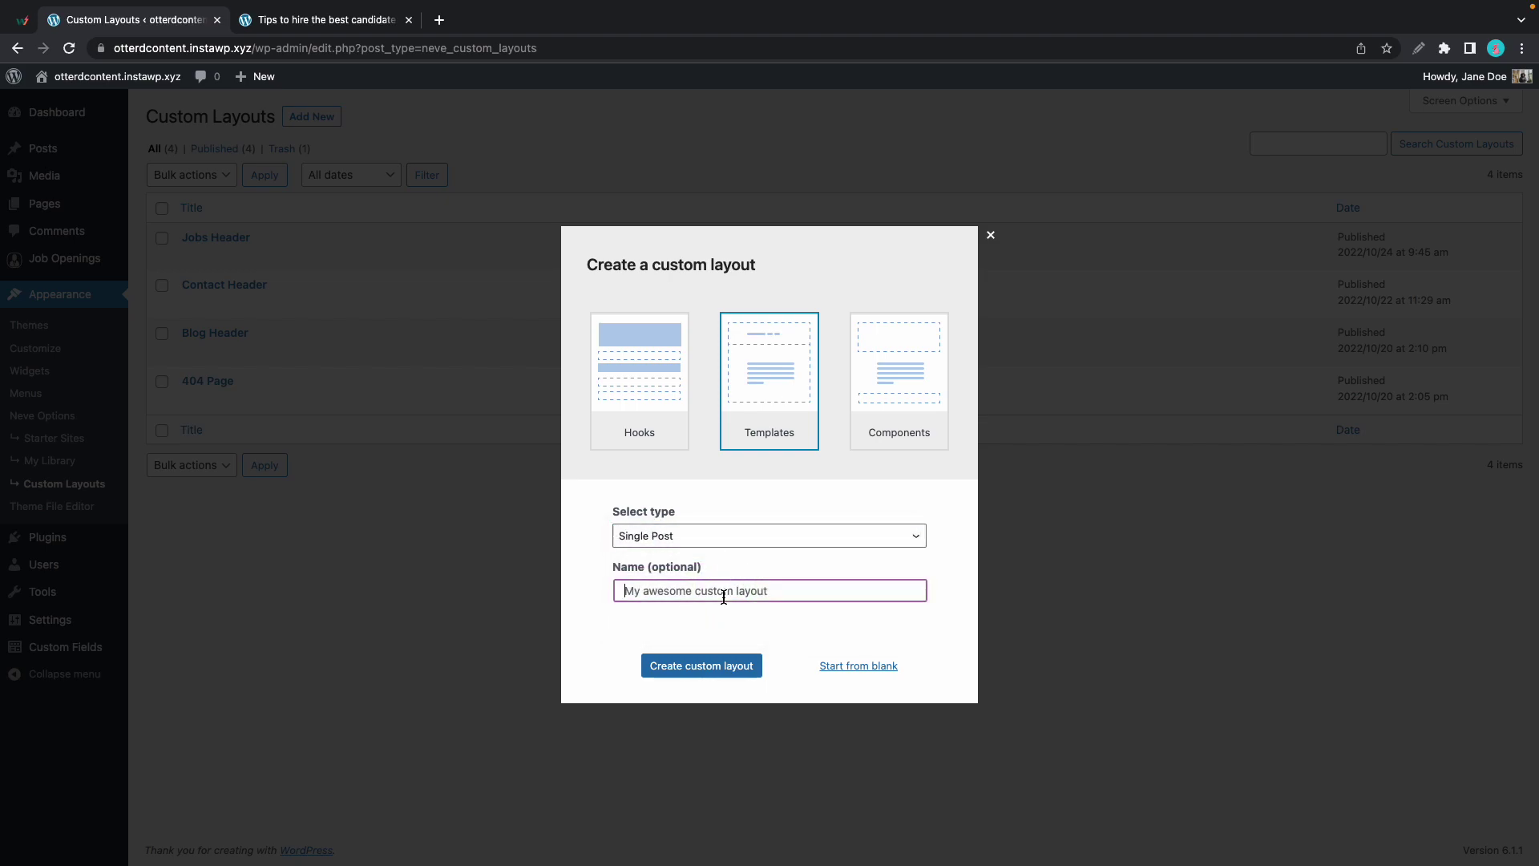
text(Single Post)
click(728, 665)
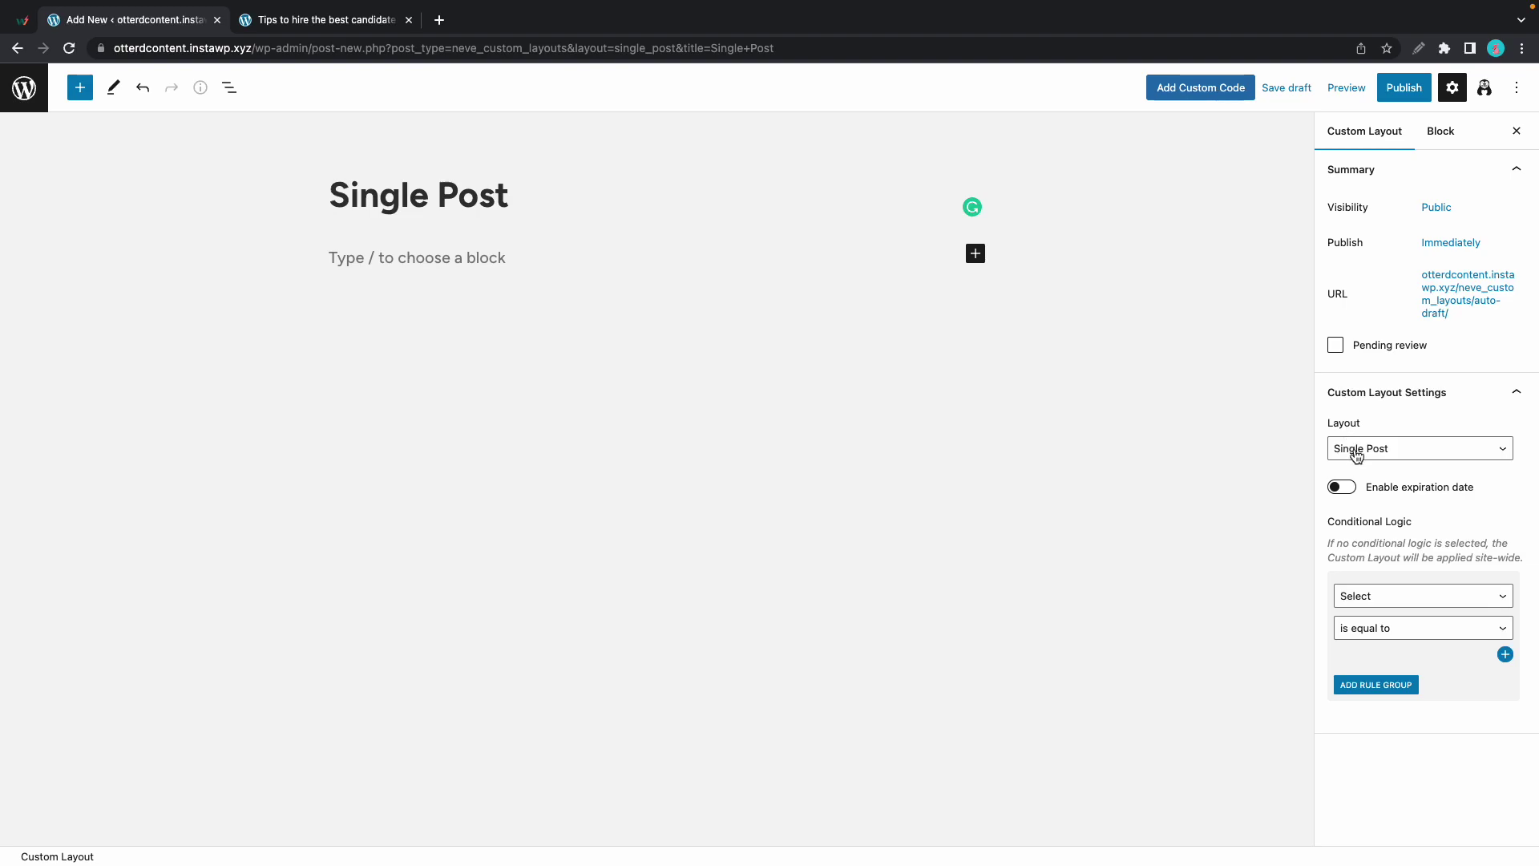
Add the conditional logic rule Post Type is equal to Posts to the layout
click(1383, 595)
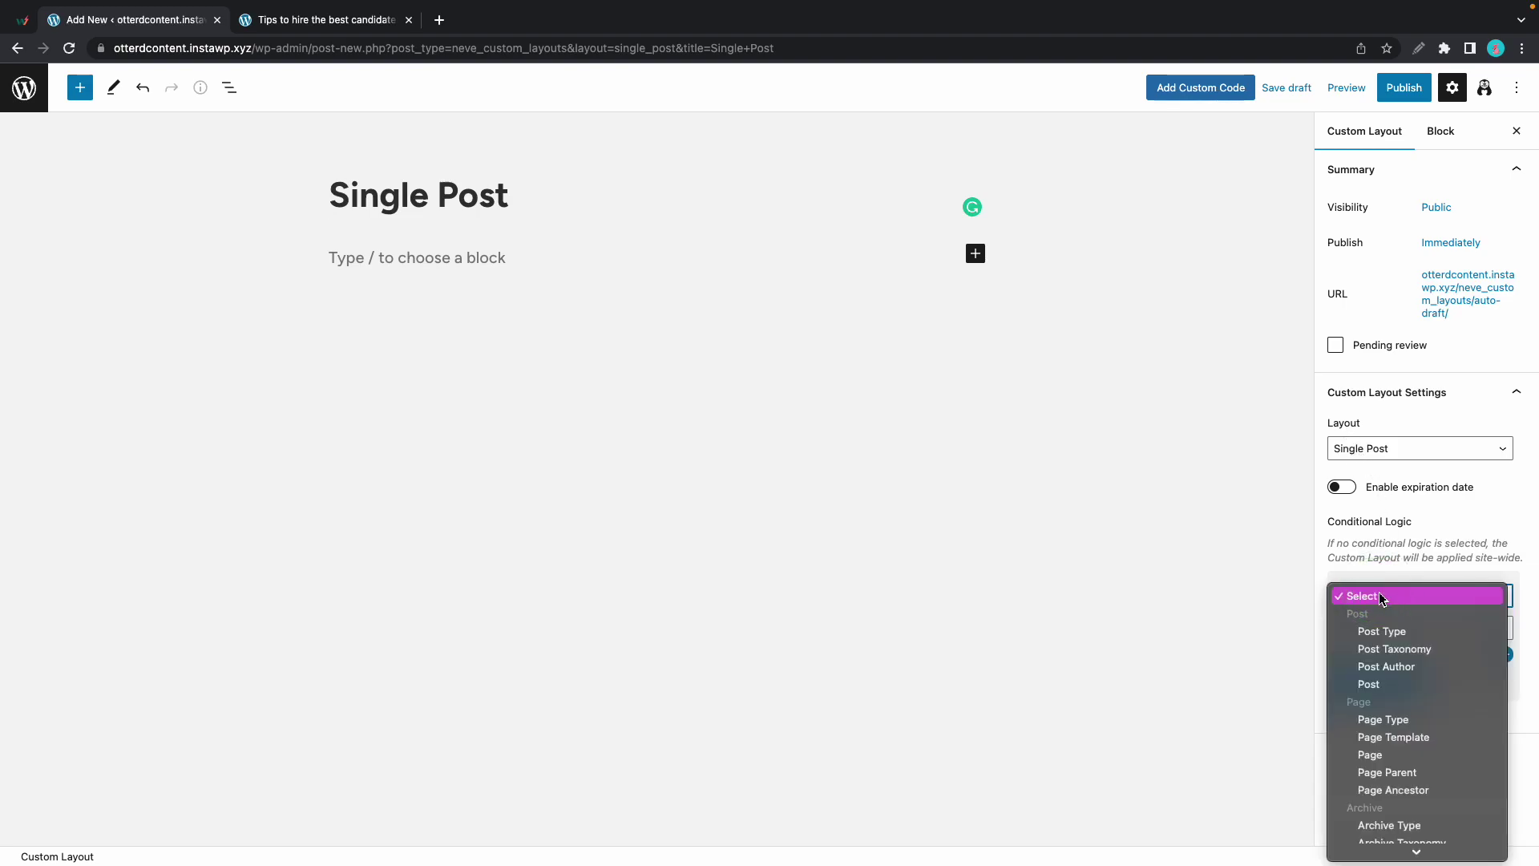
click(1392, 633)
click(1387, 656)
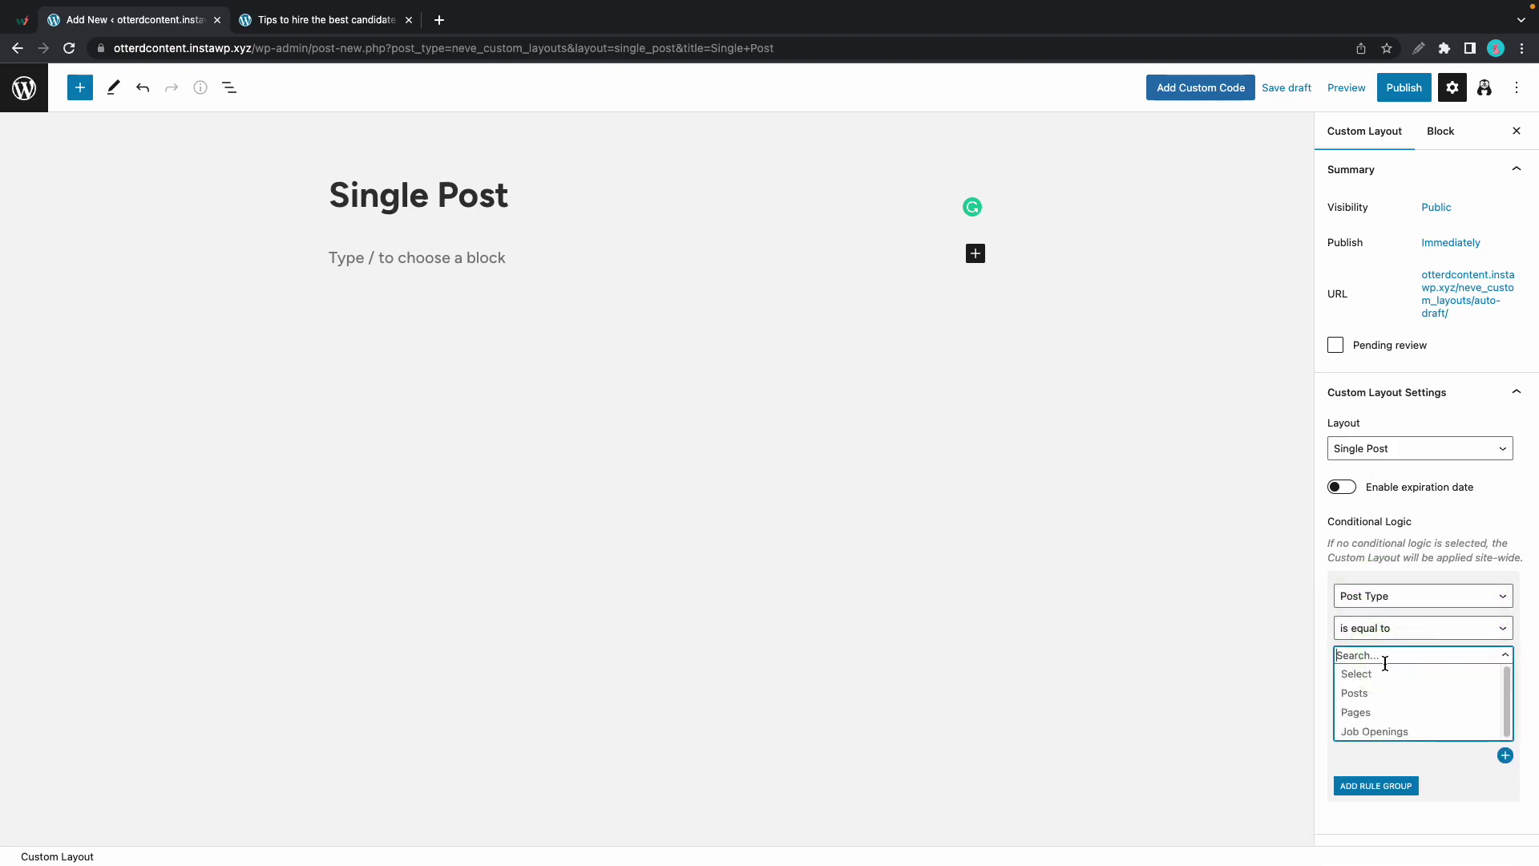
click(1386, 690)
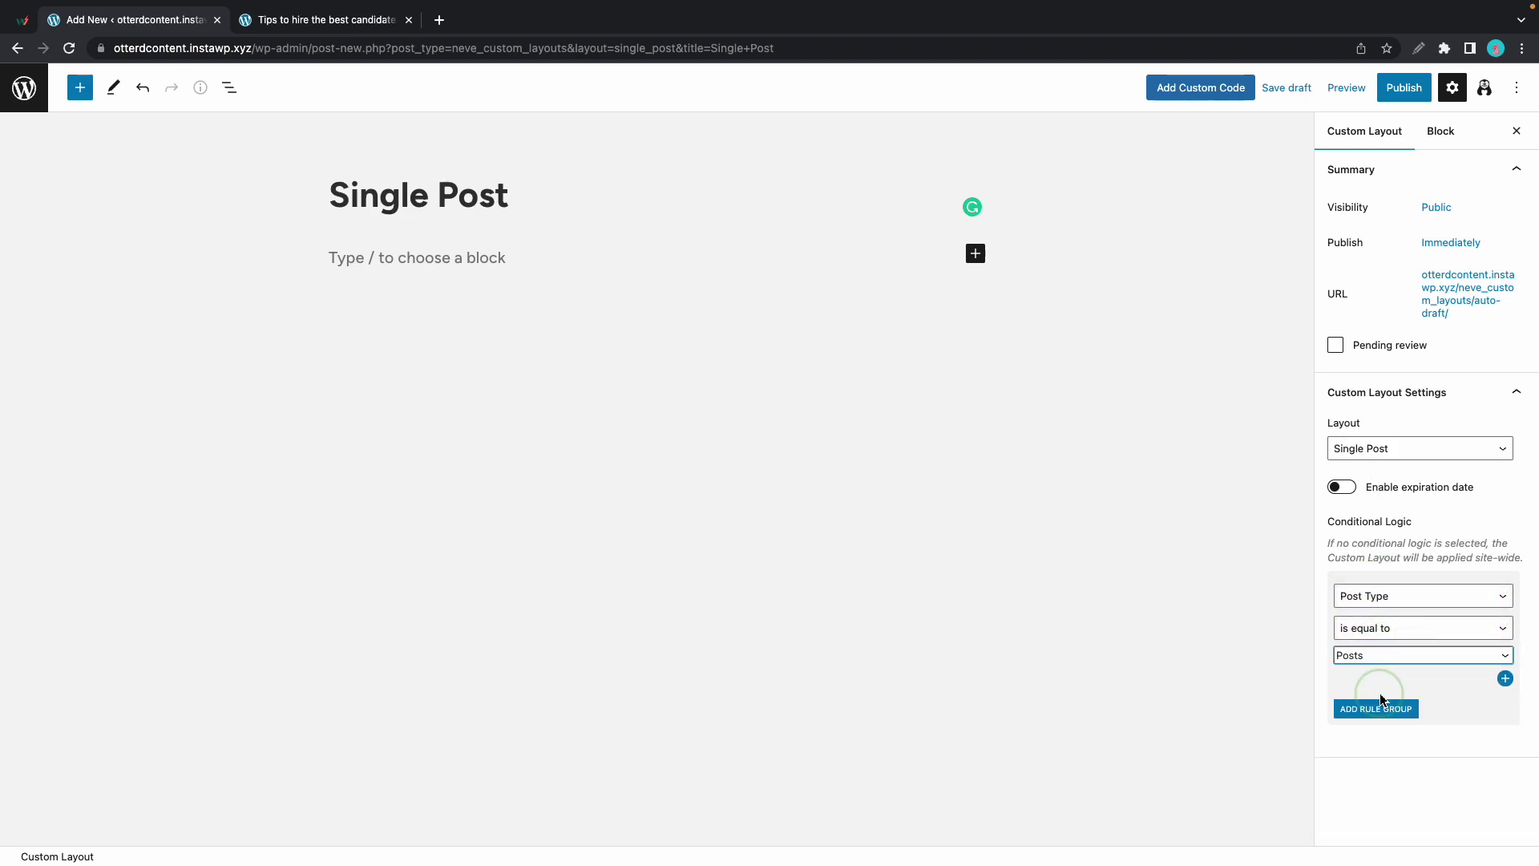
click(460, 265)
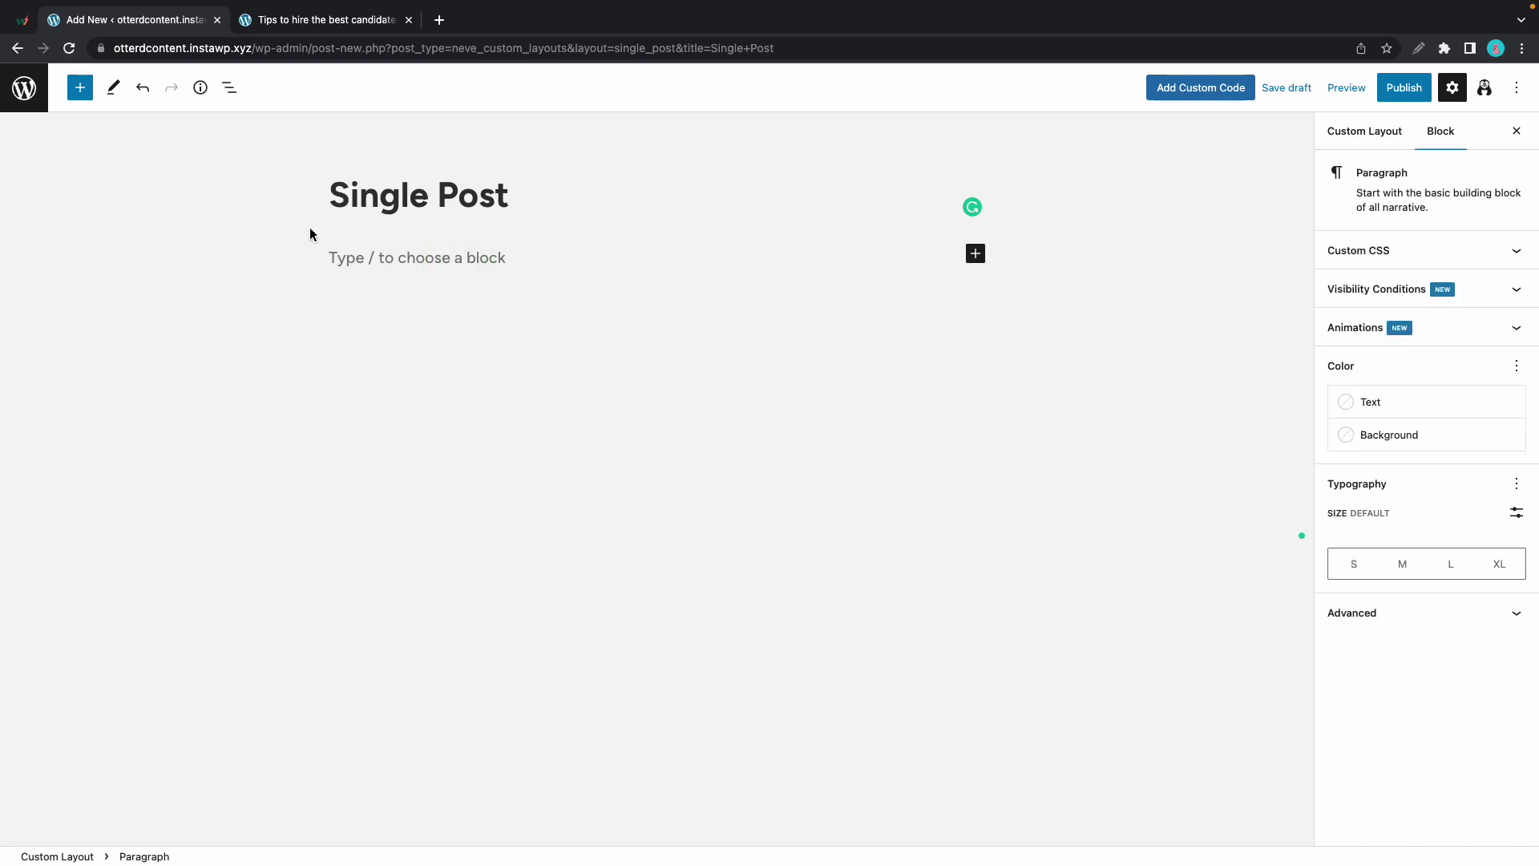
Insert a Section block via /section with a 2:1 two-column layout
text(/sect)
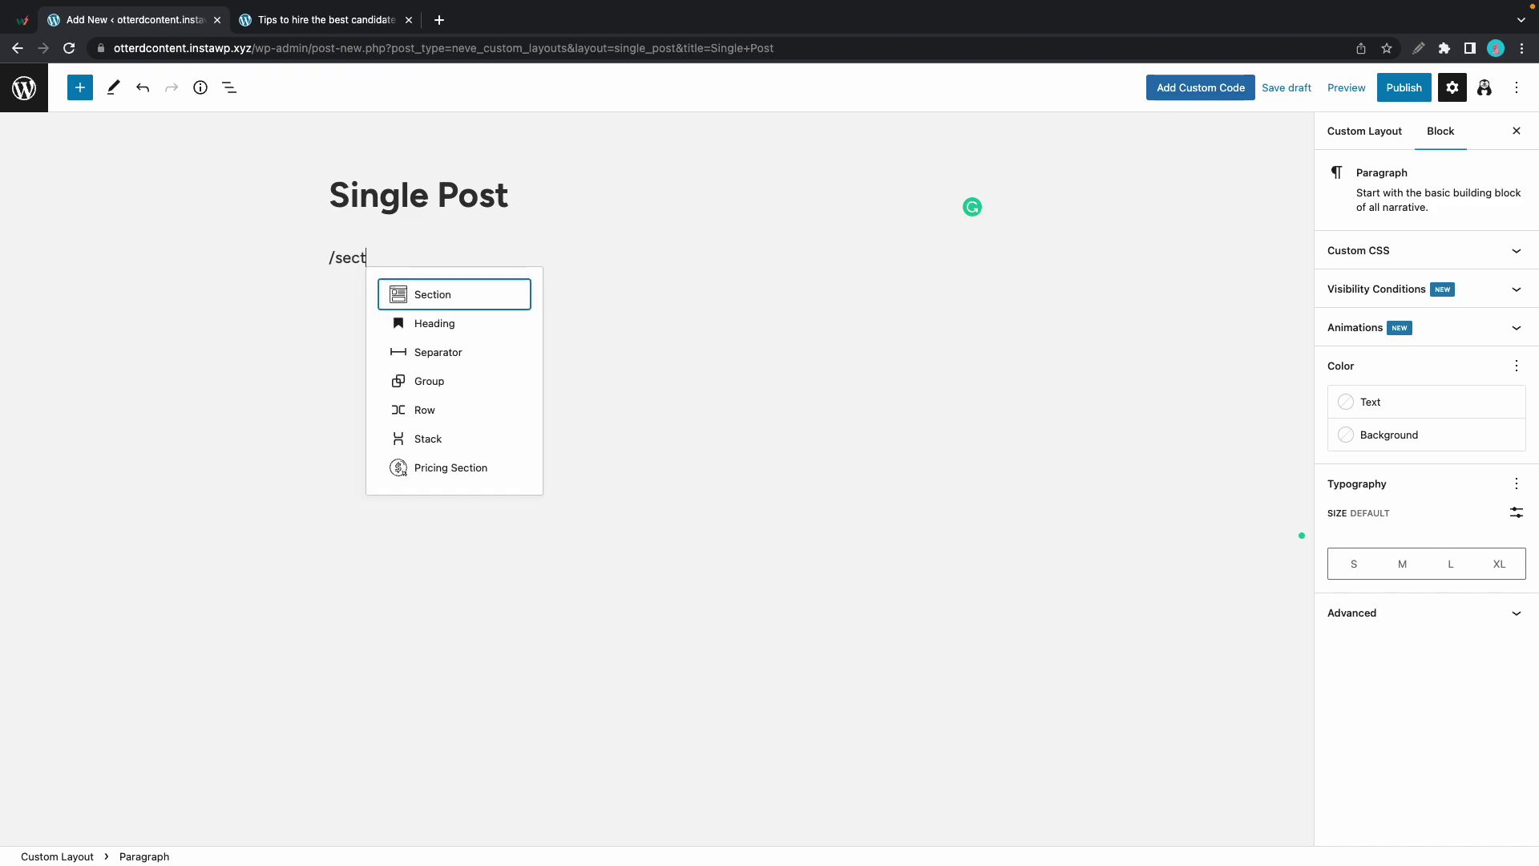
click(463, 294)
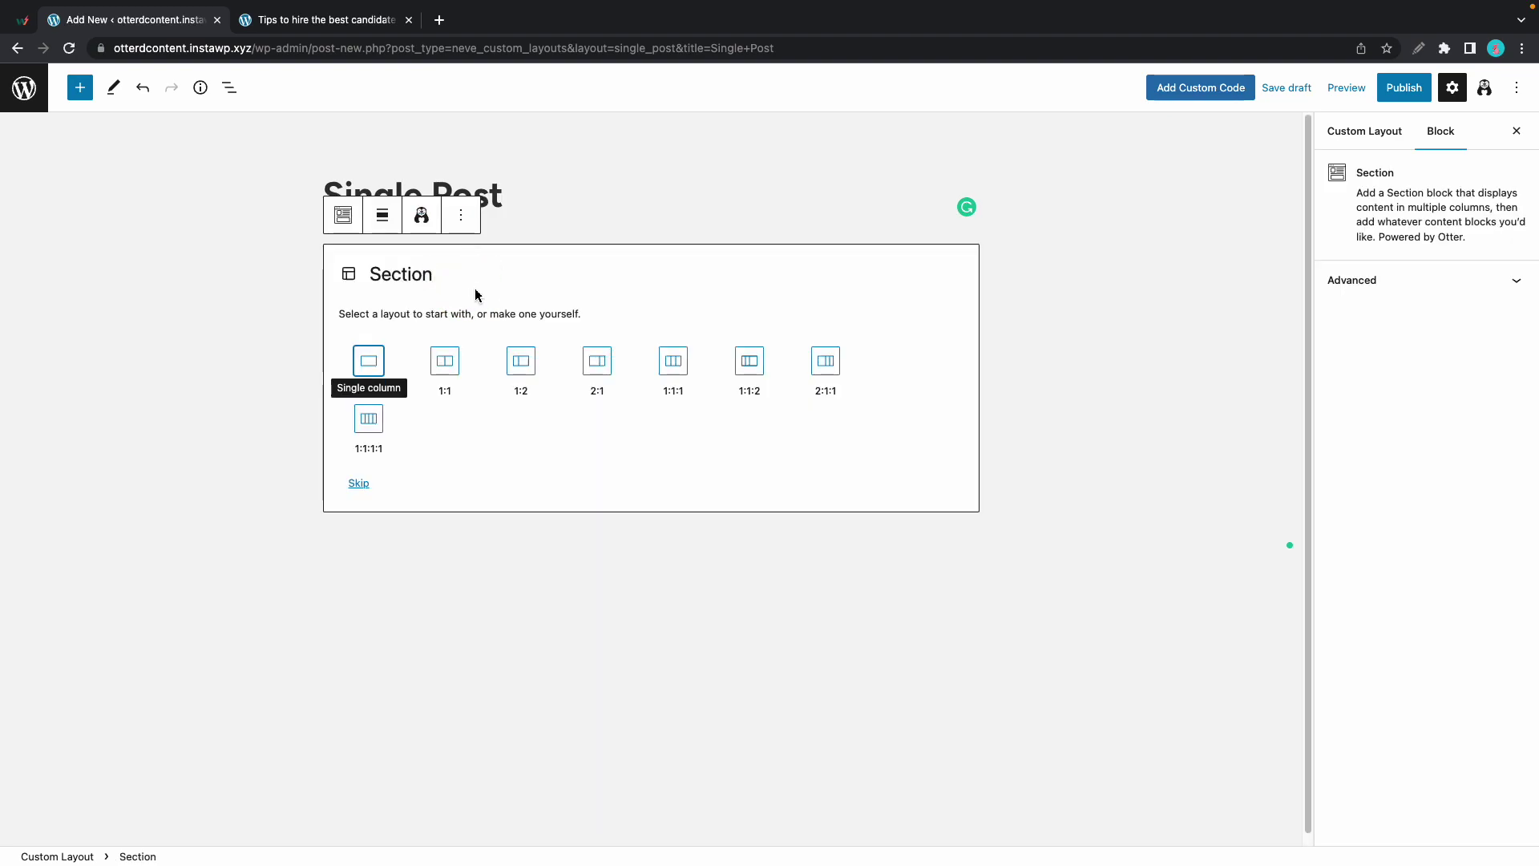
click(597, 363)
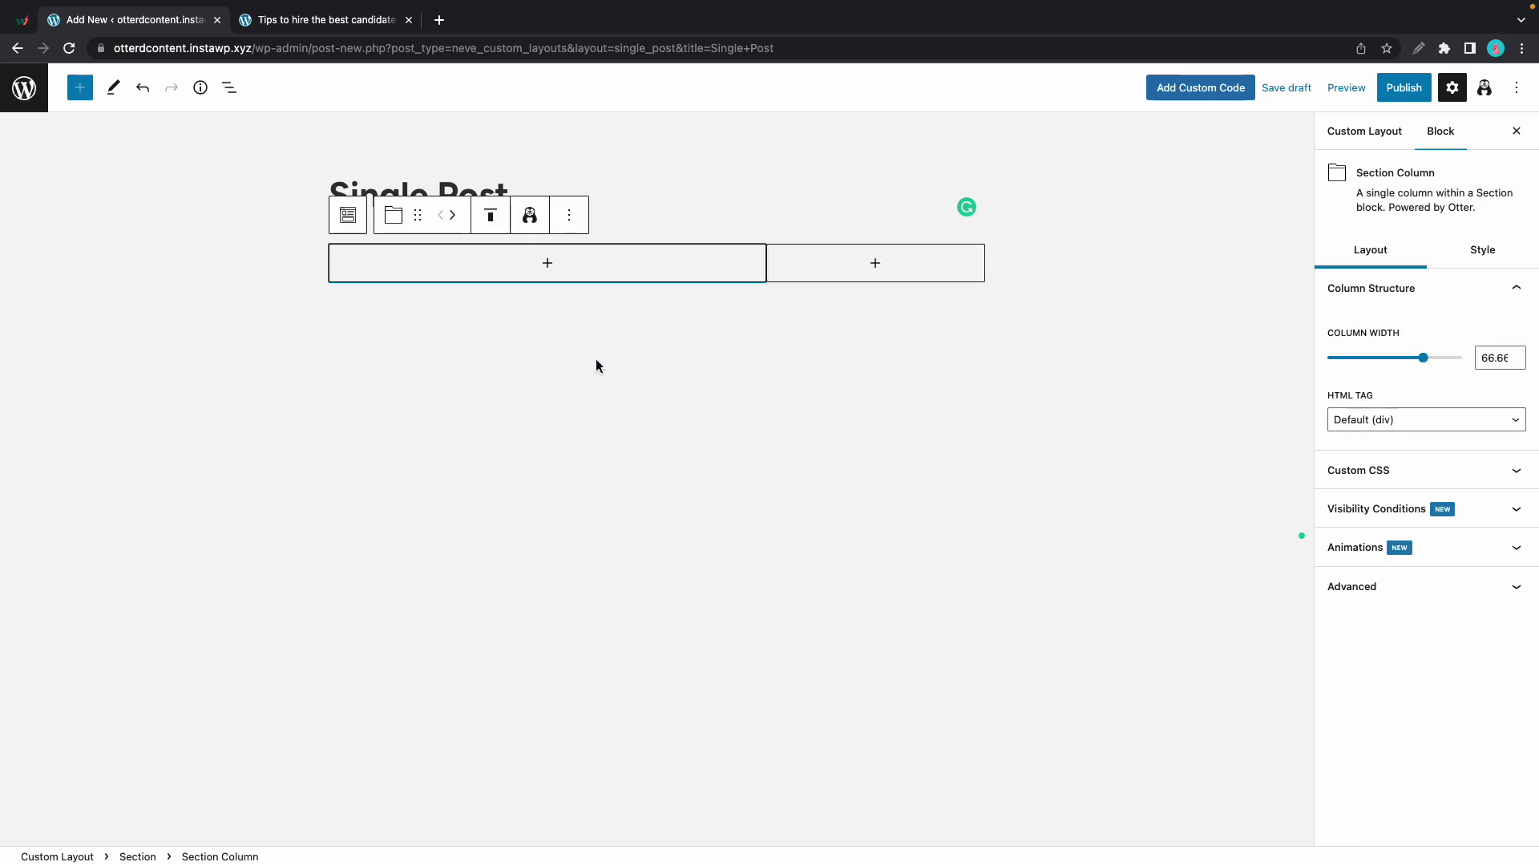
Give the Section a 1170 px maximum content width and centre it horizontally
click(230, 87)
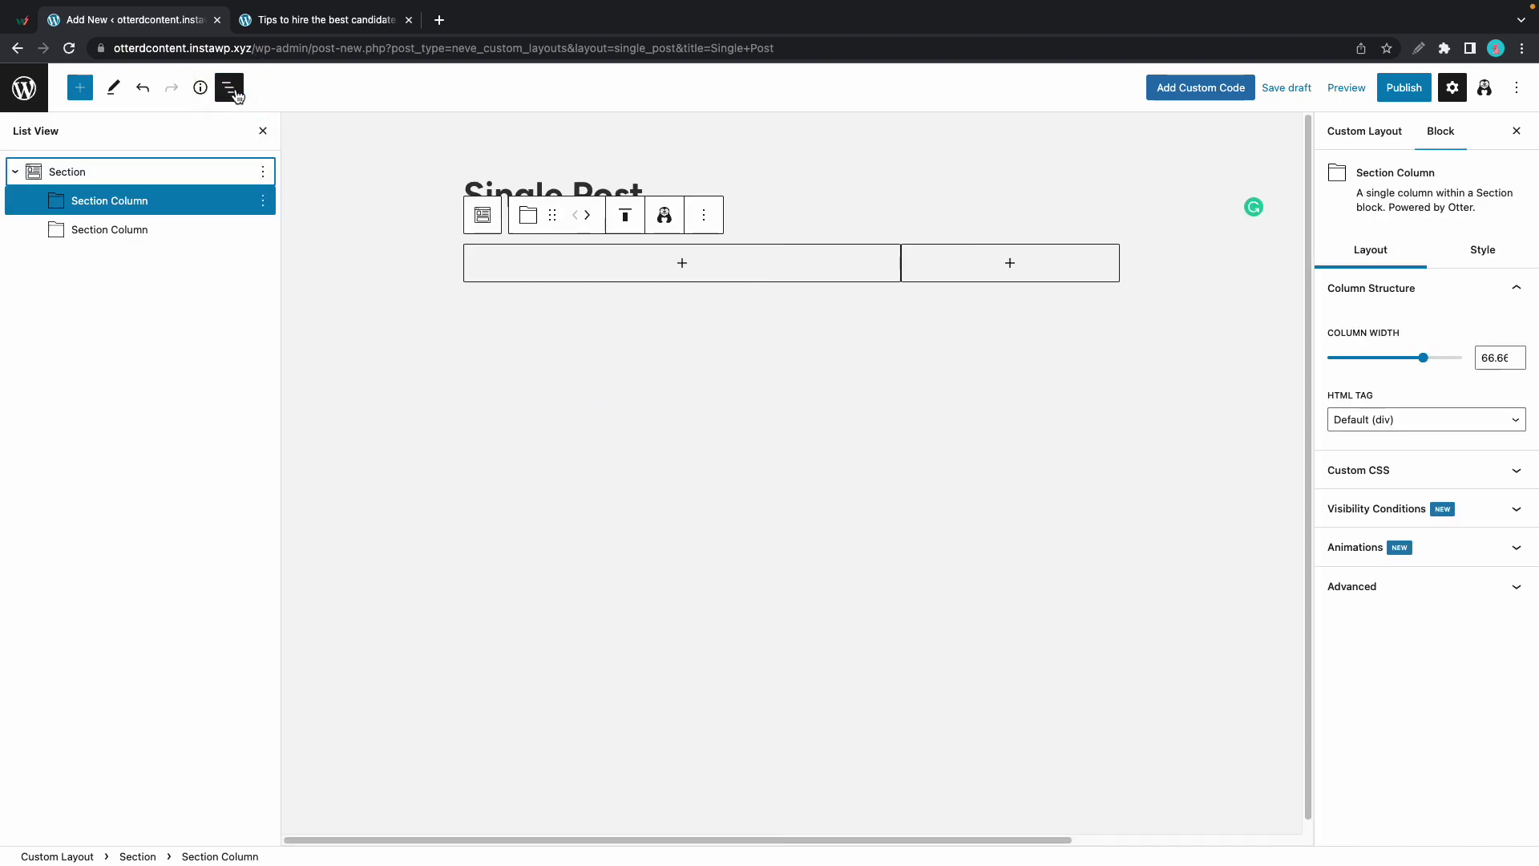
click(186, 181)
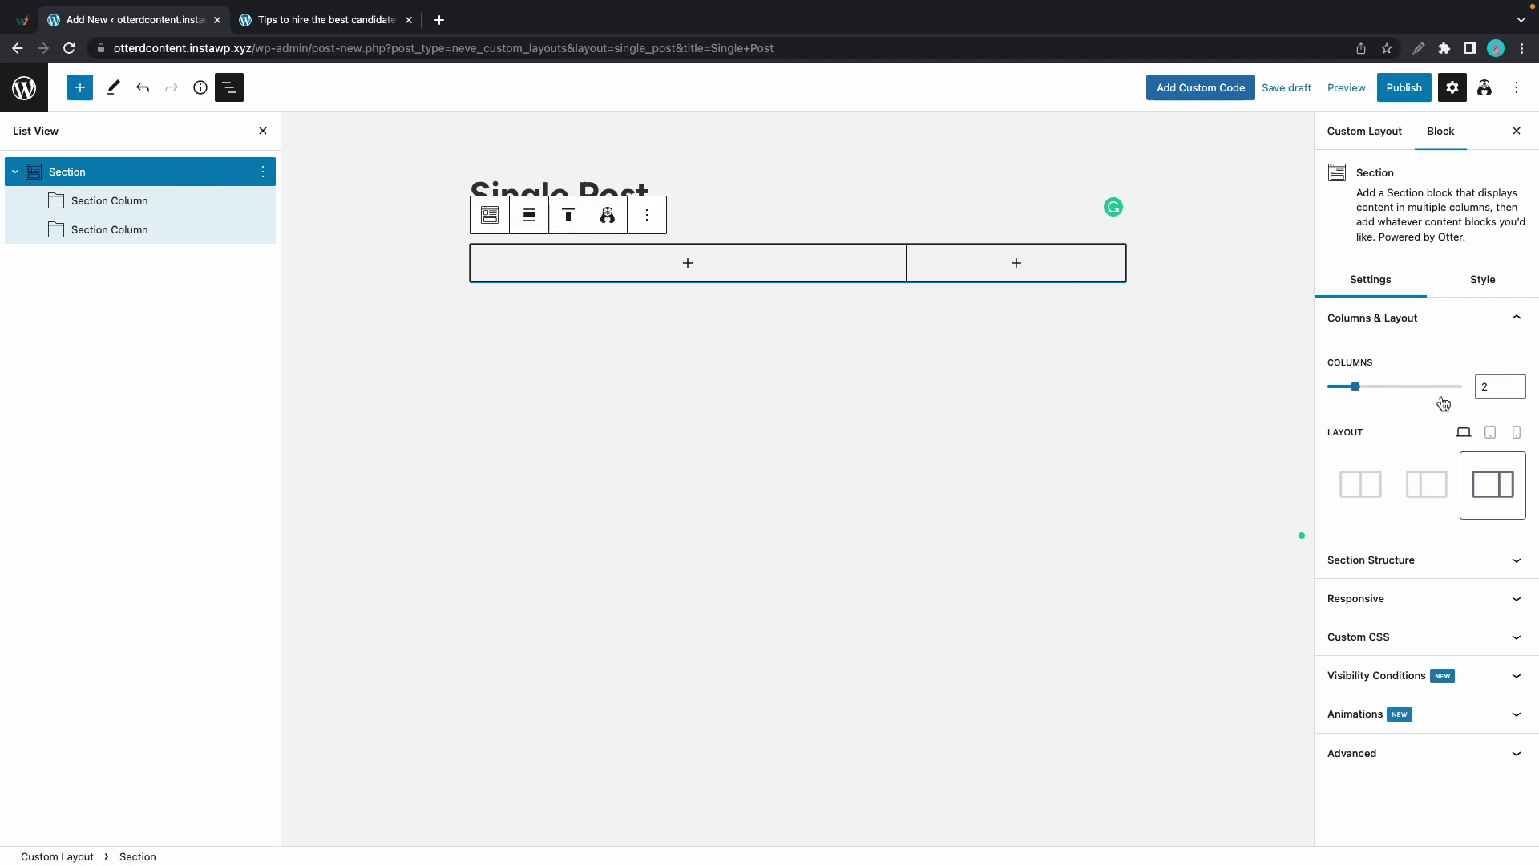
click(1496, 557)
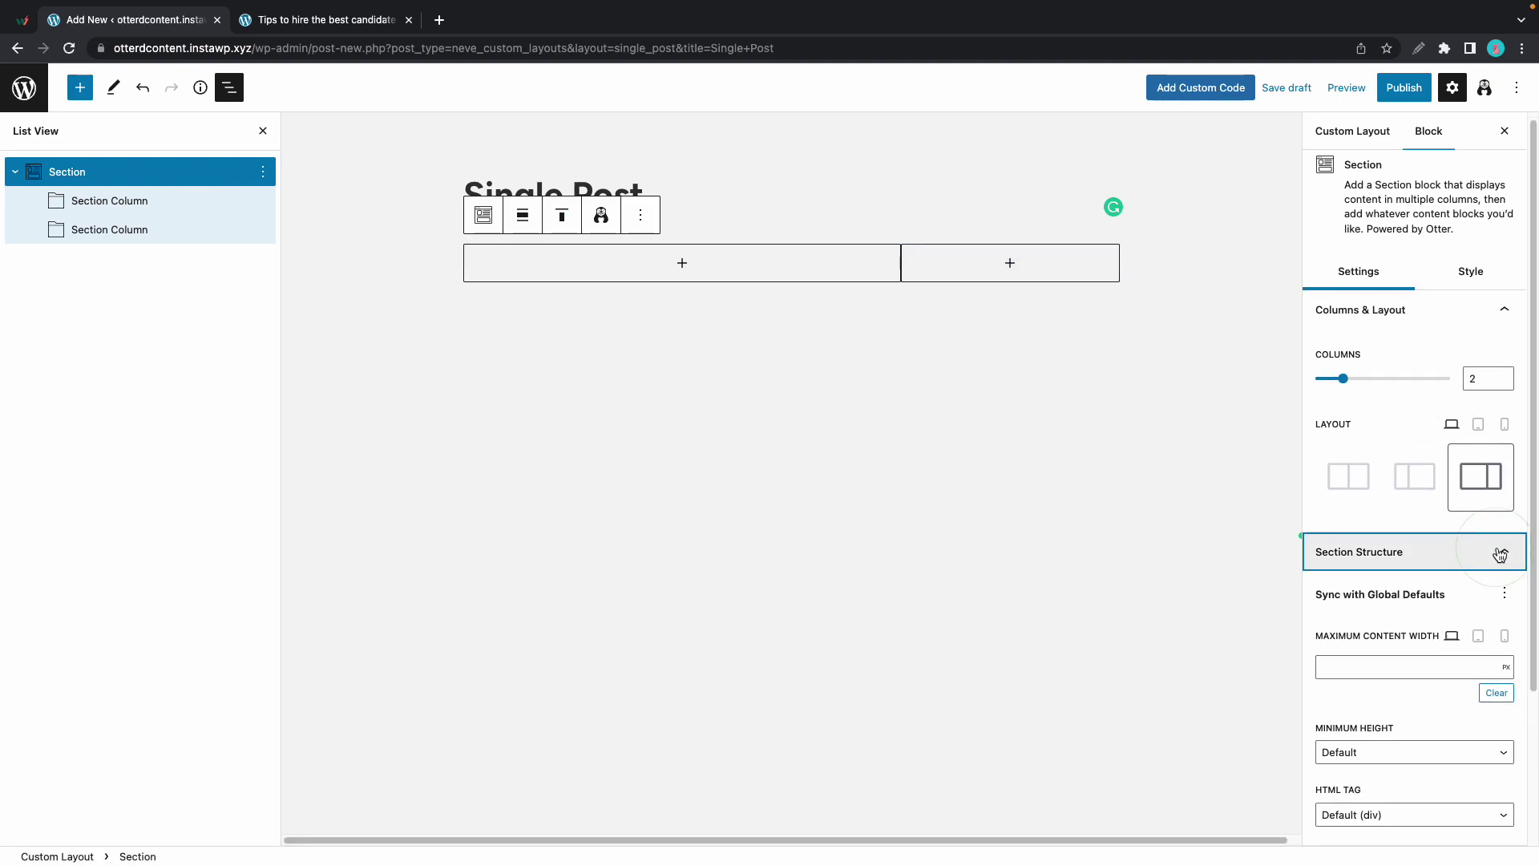
click(1430, 660)
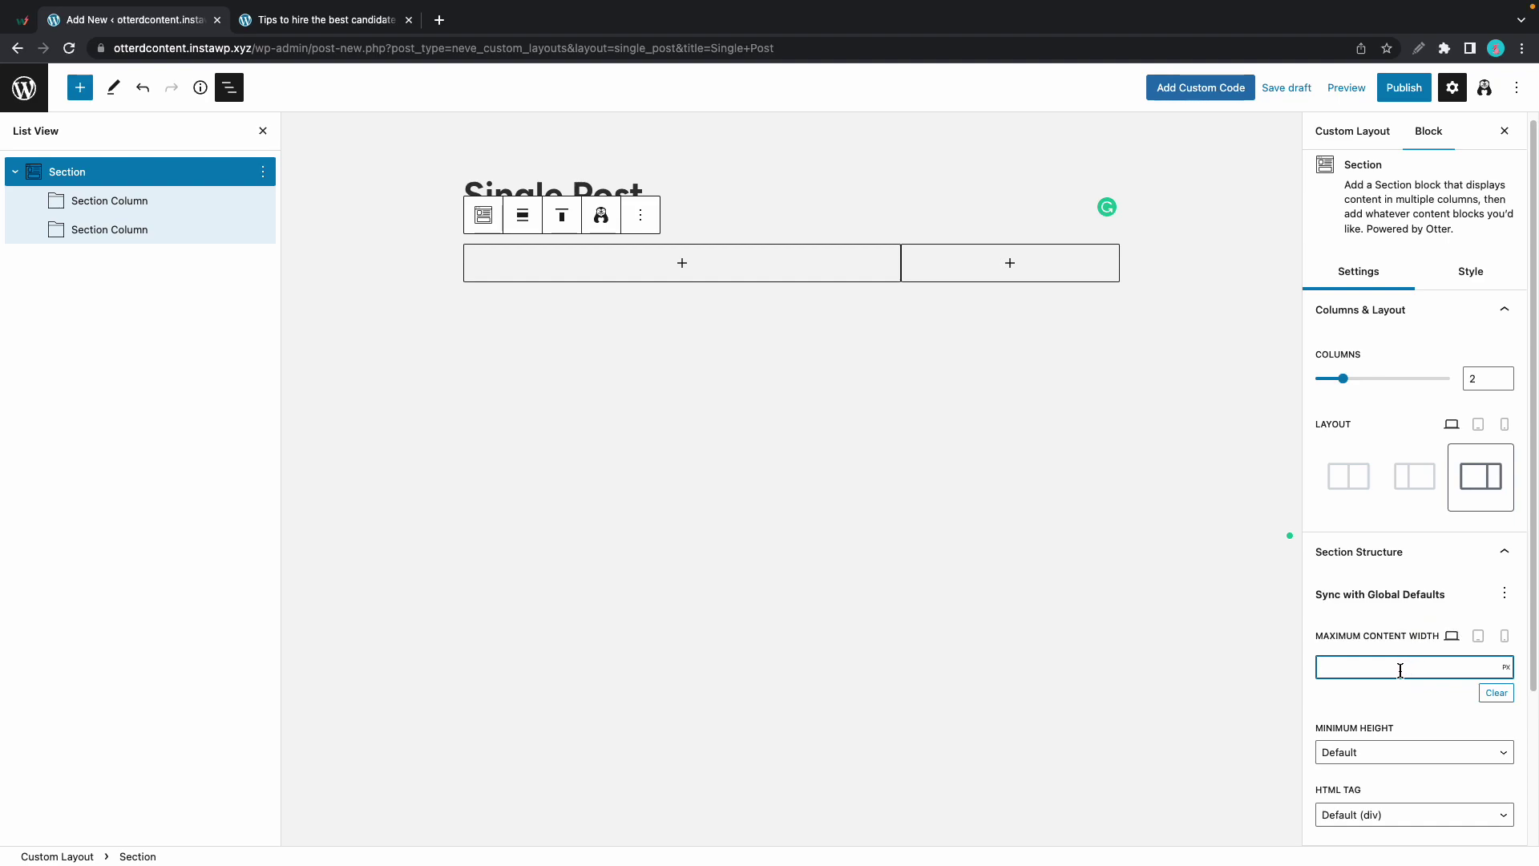
text(117)
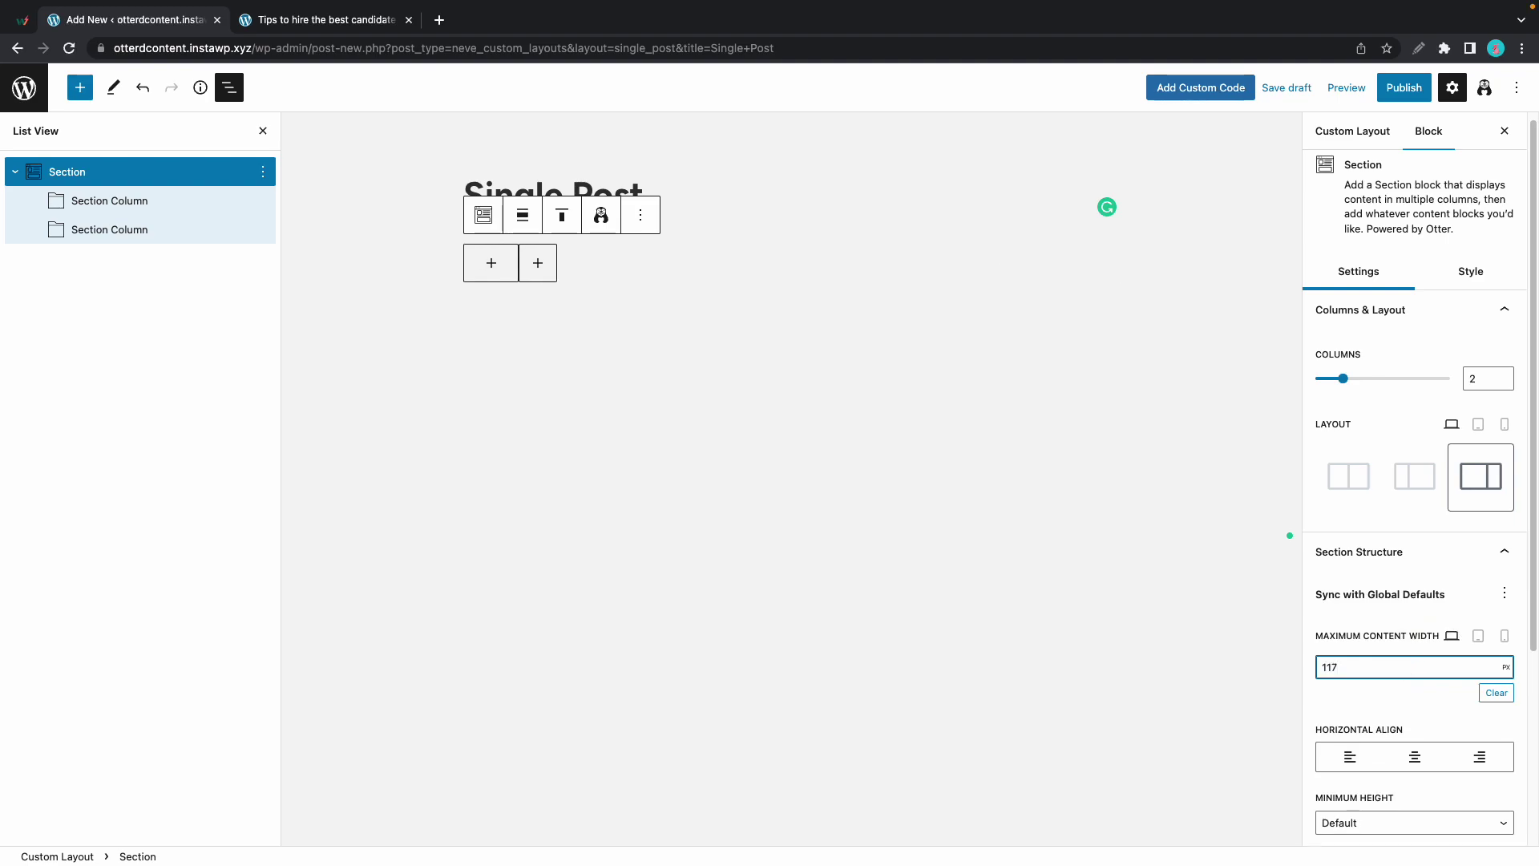
text(0)
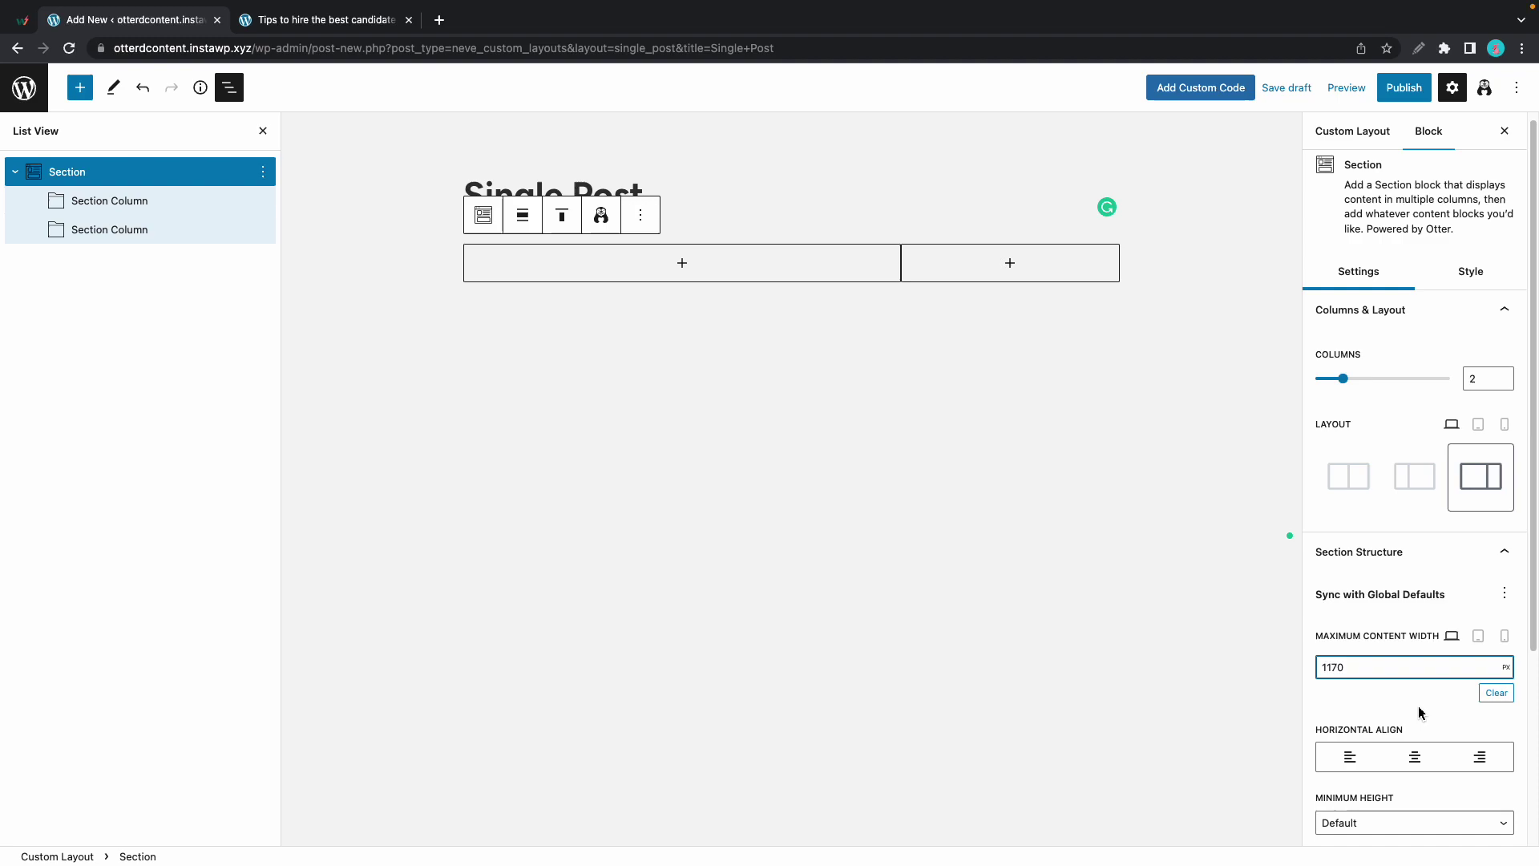
click(1415, 757)
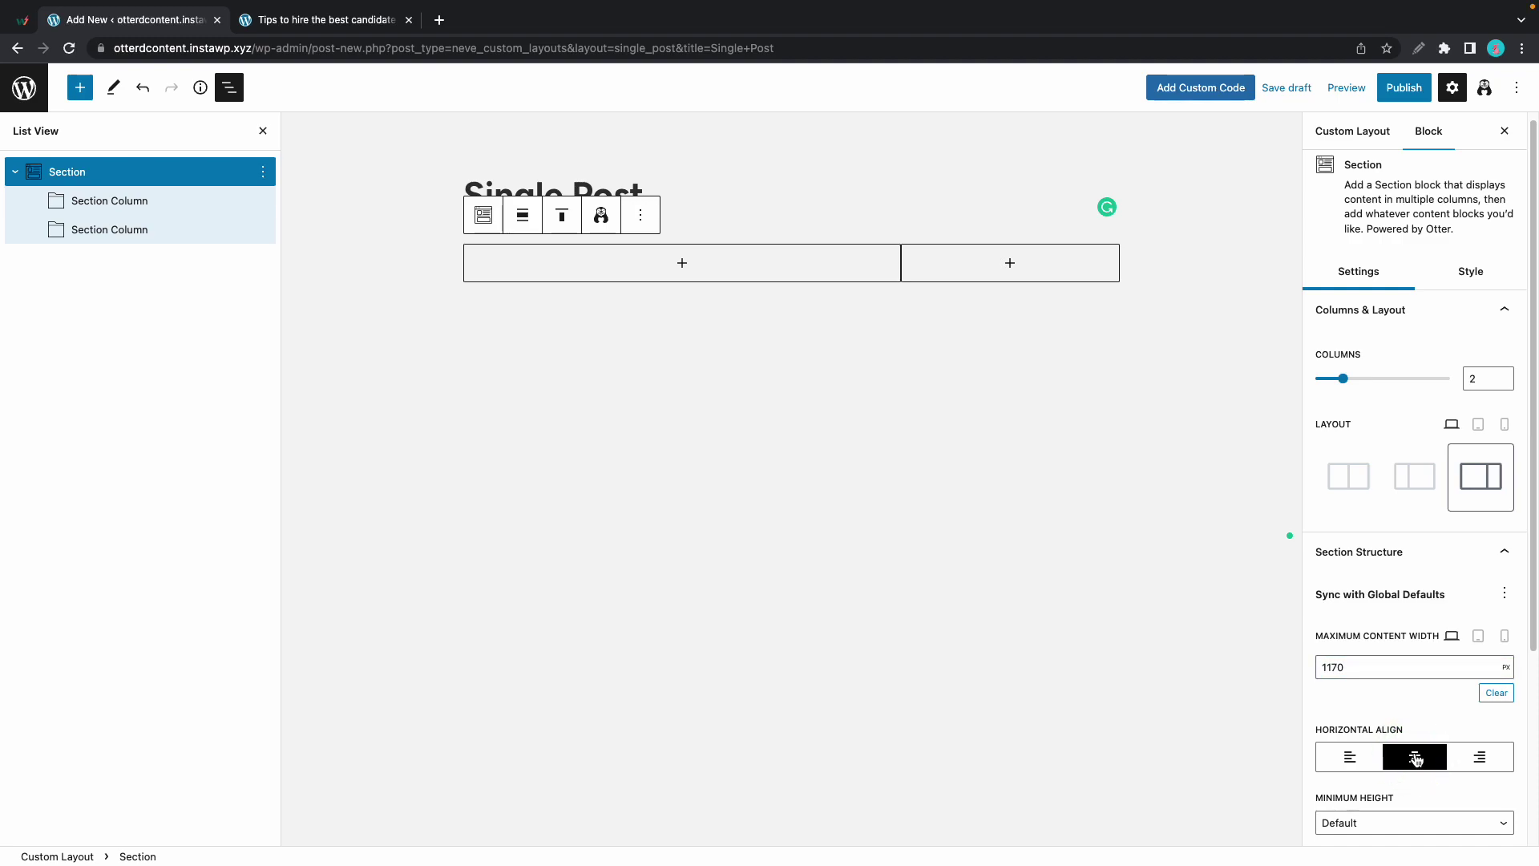
click(943, 278)
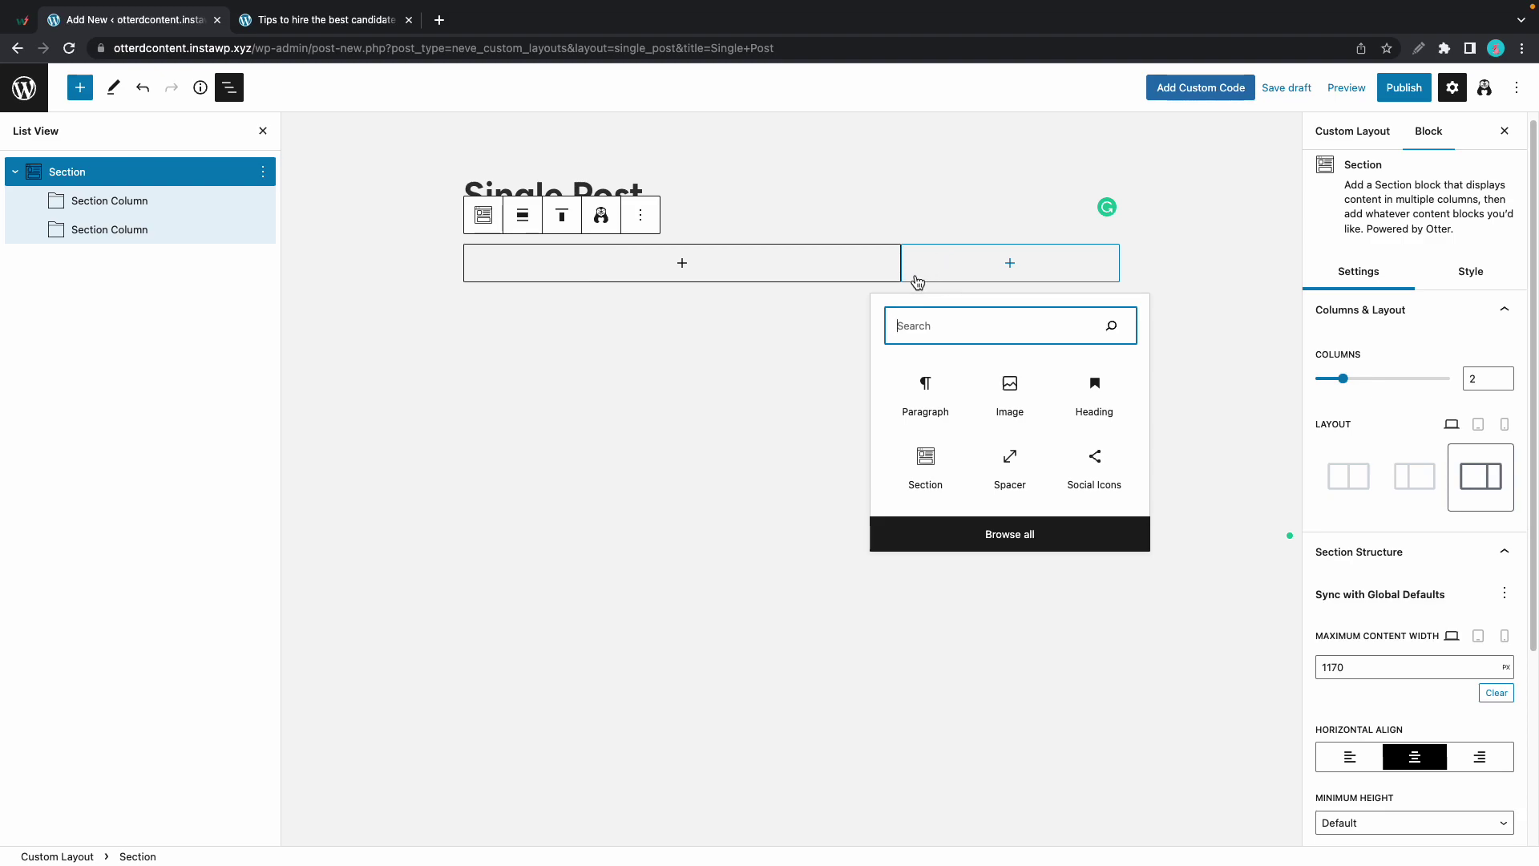
Set the left Section Column's width to 65
click(165, 199)
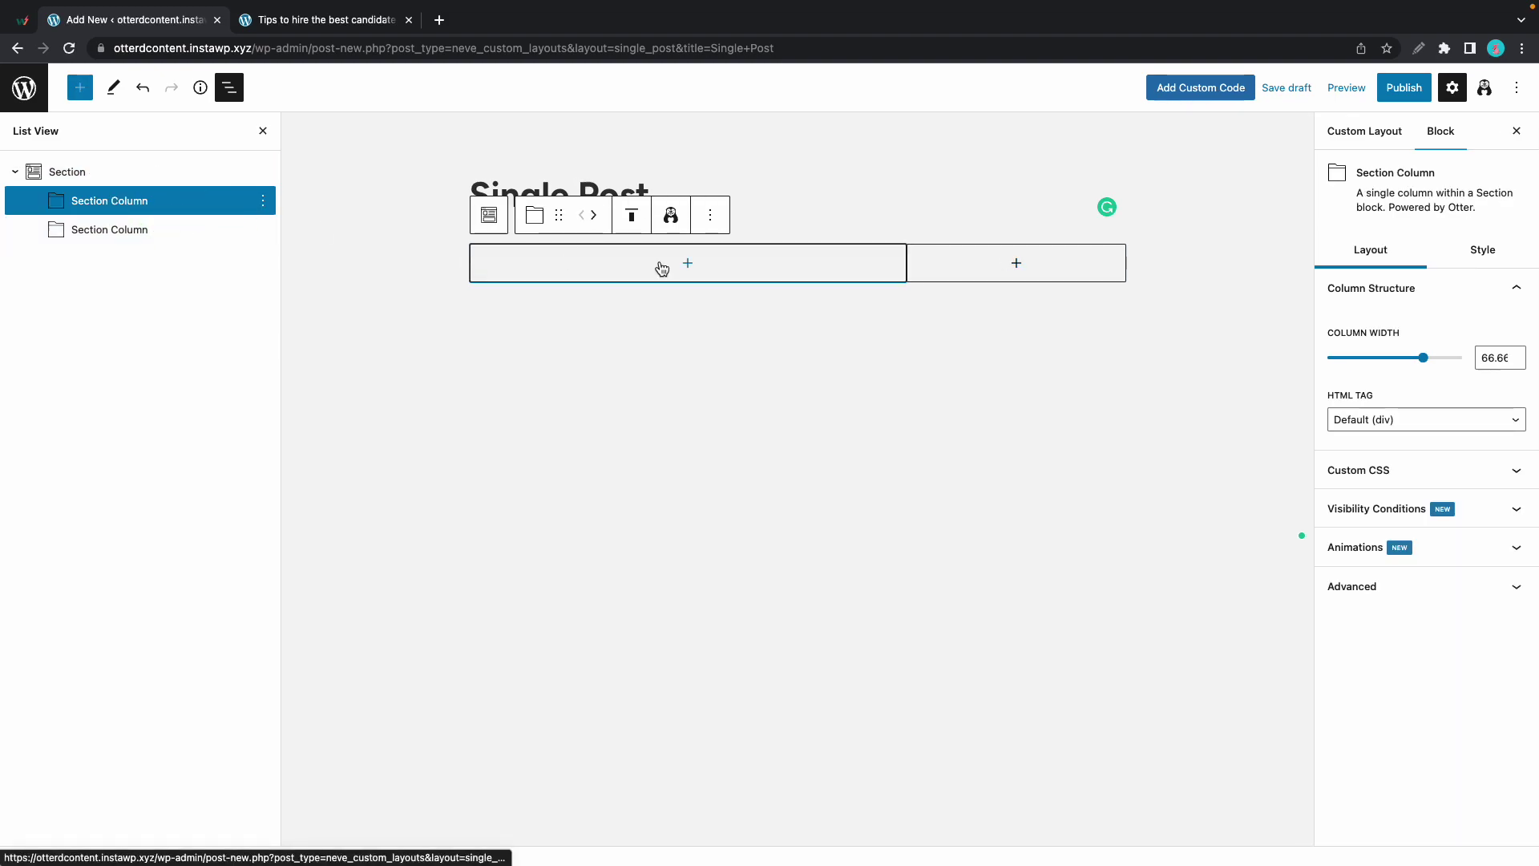
double_click(1496, 357)
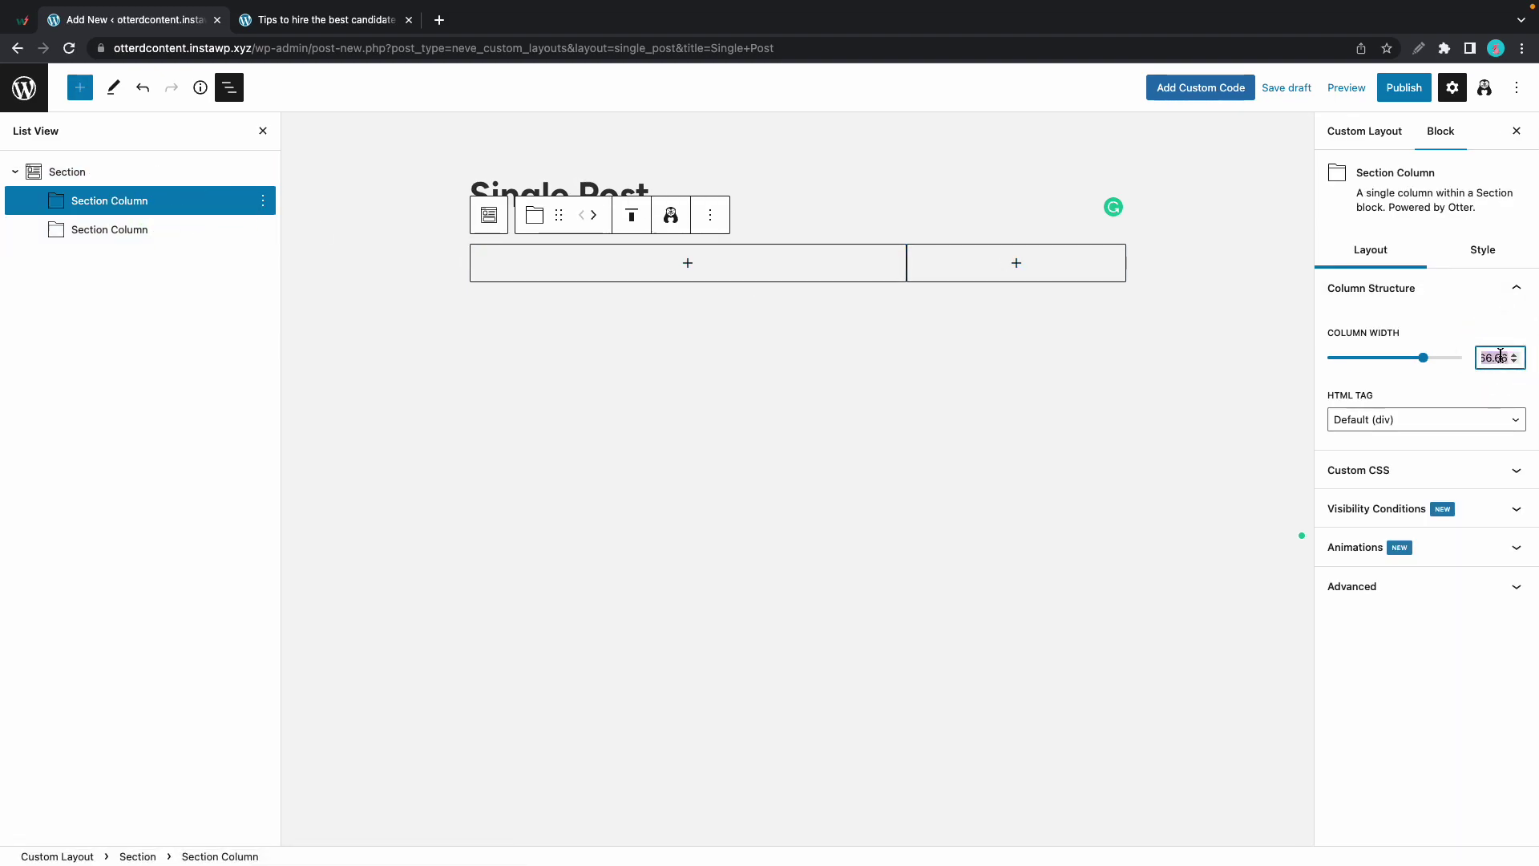
text(65)
key(Return)
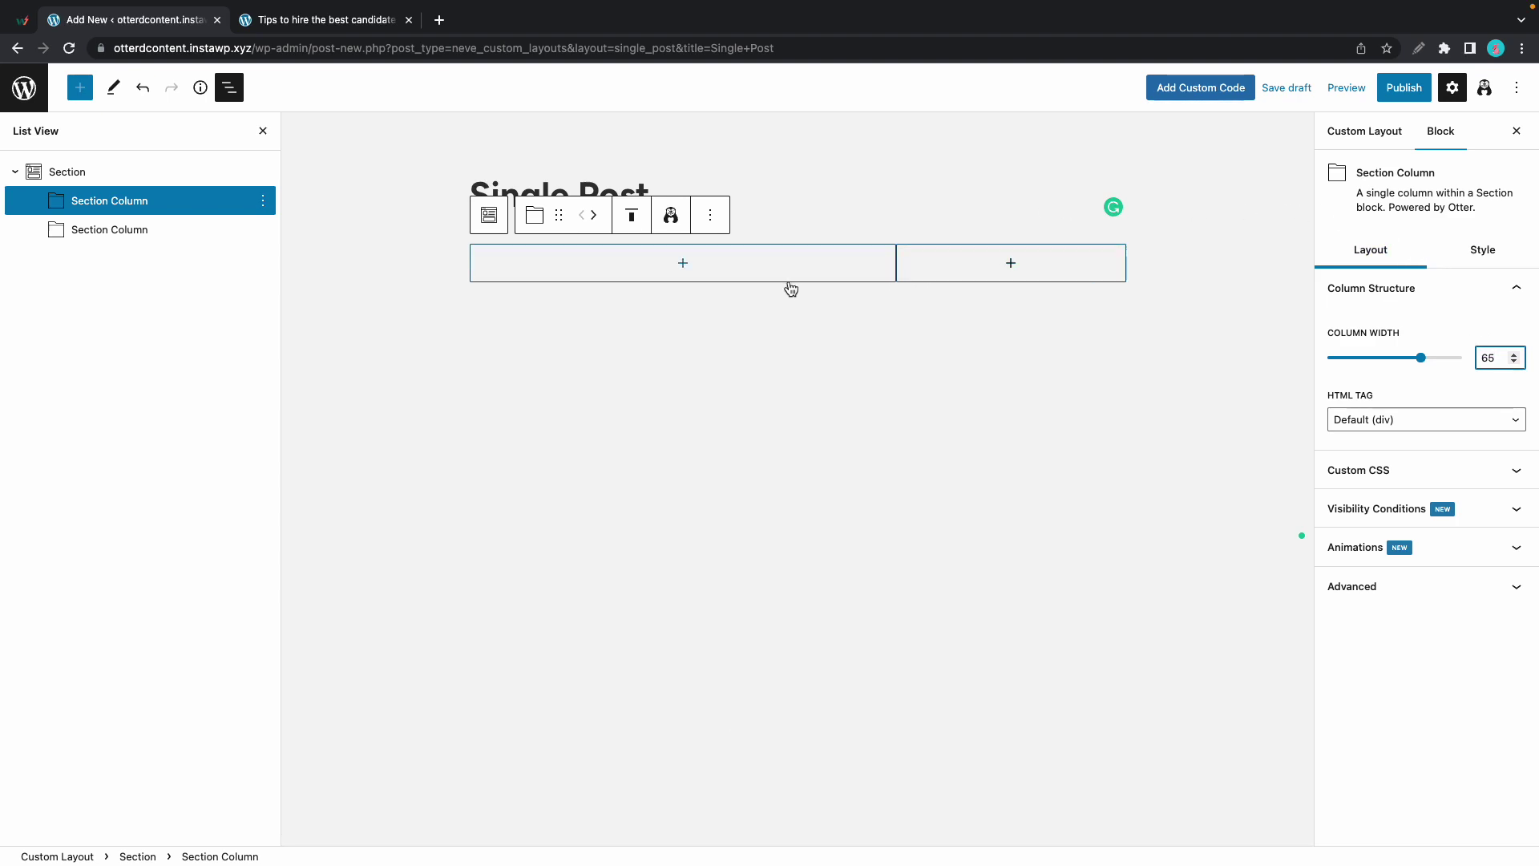
Insert a Post Content block into the left column
click(686, 264)
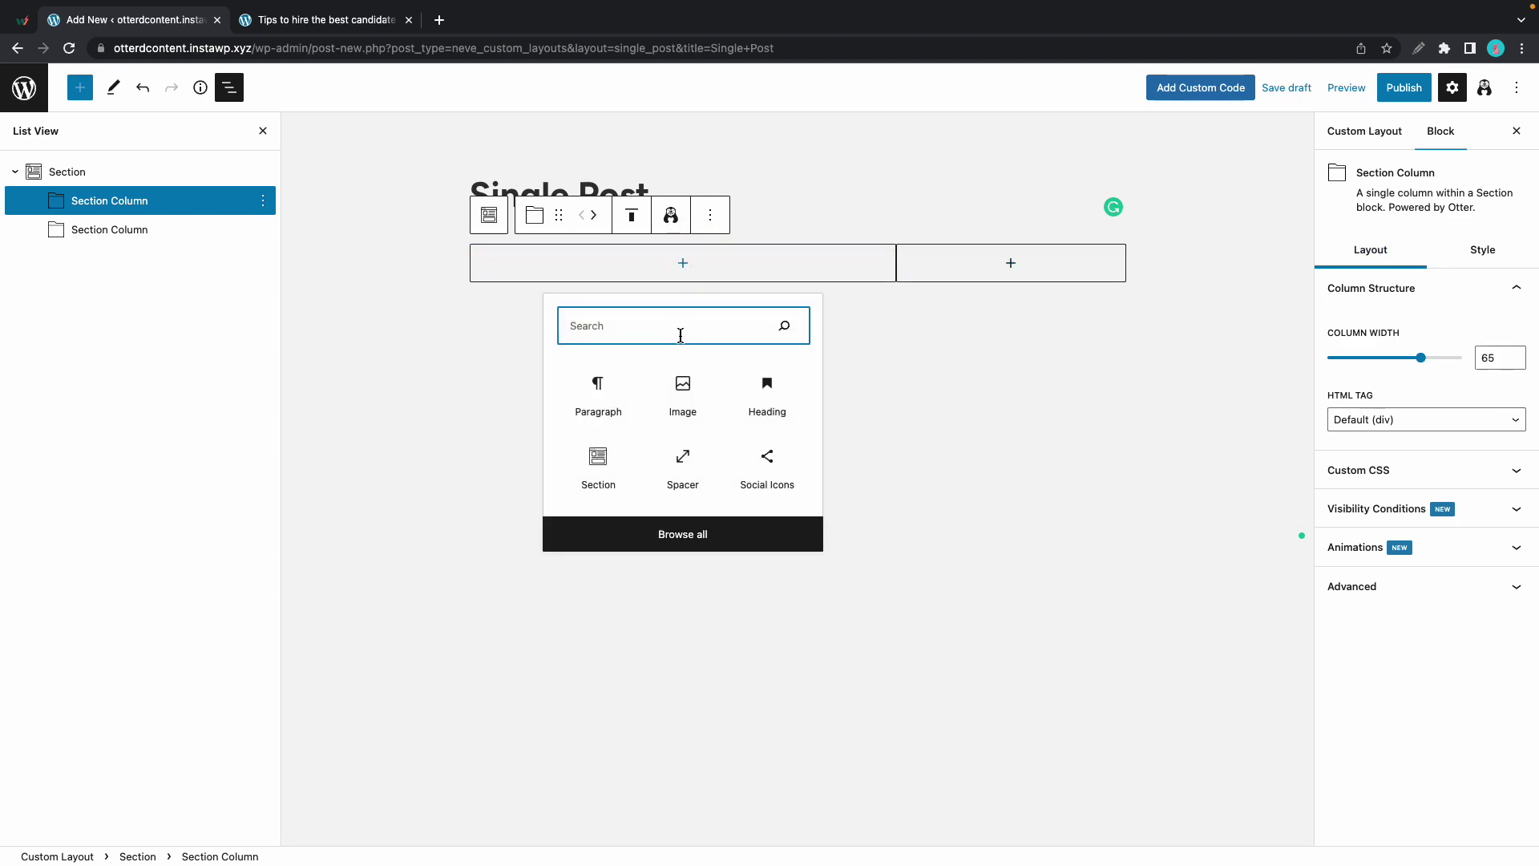
text(post)
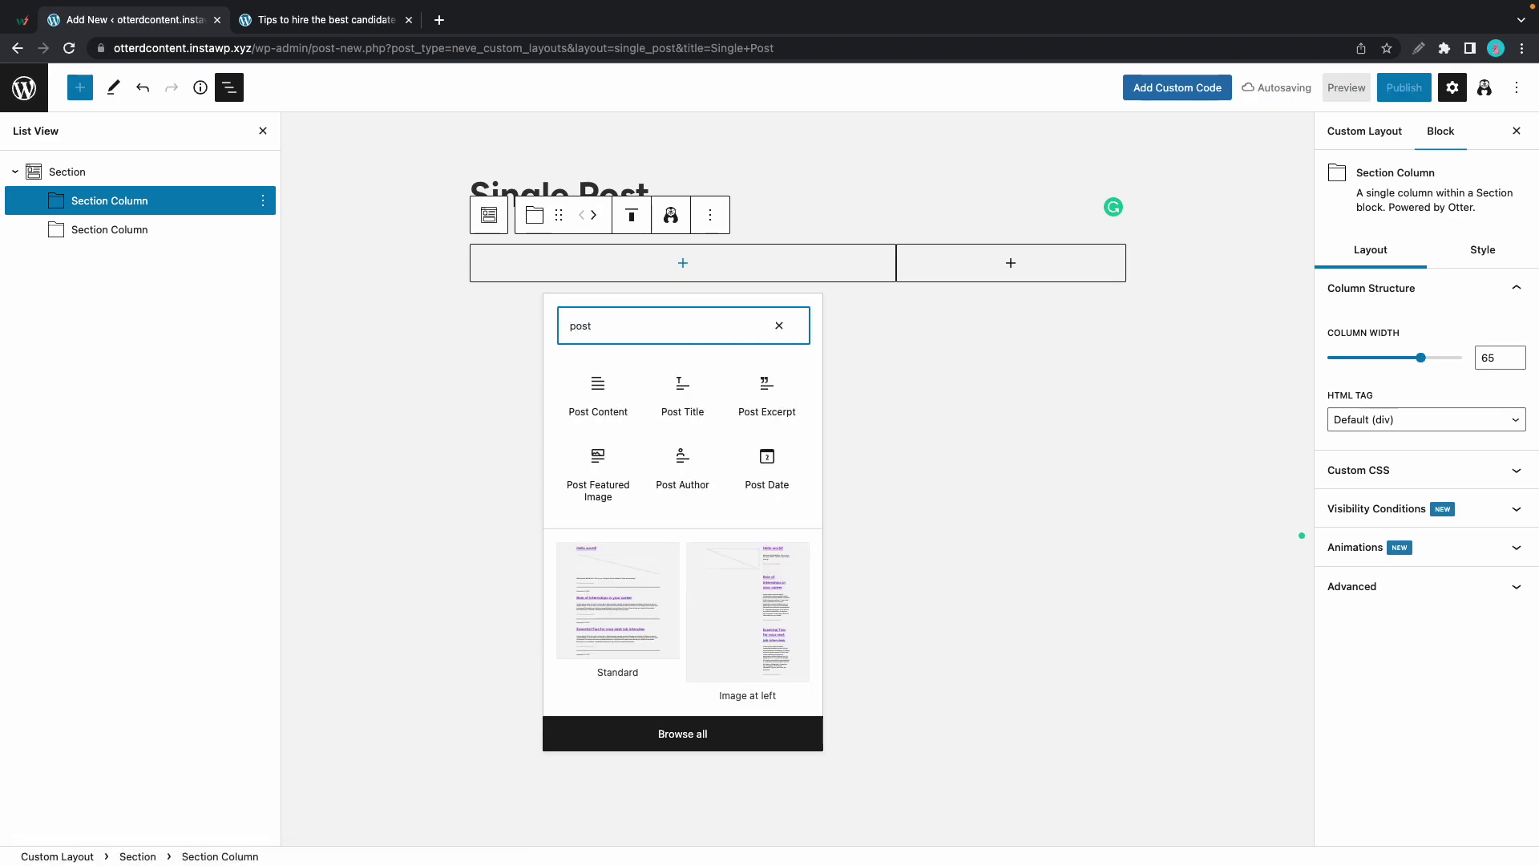
click(605, 407)
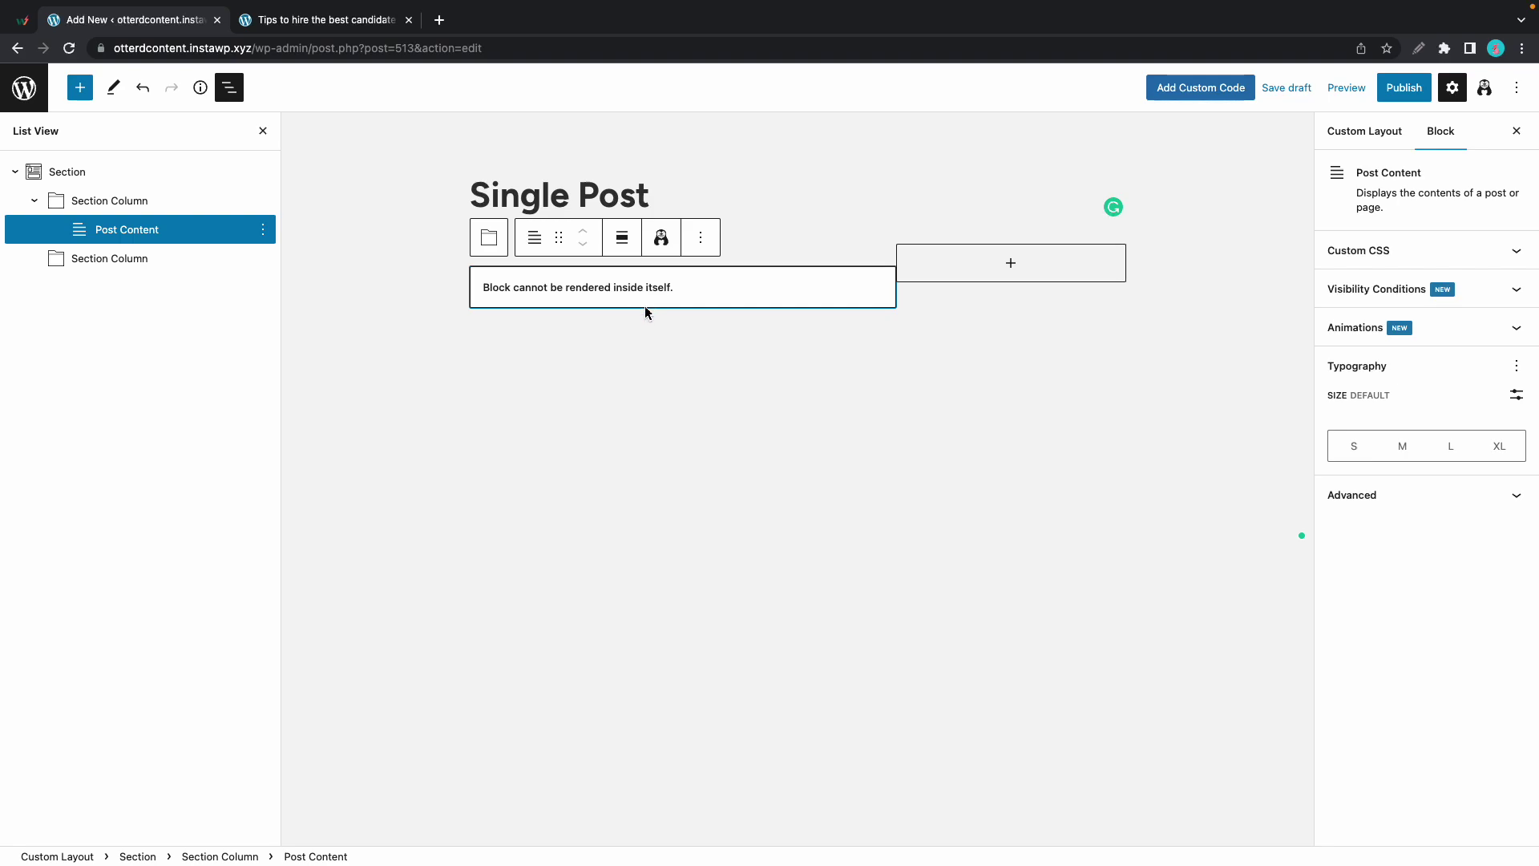
Set the Section's margin to 50 px and publish the Single Post layout
click(168, 174)
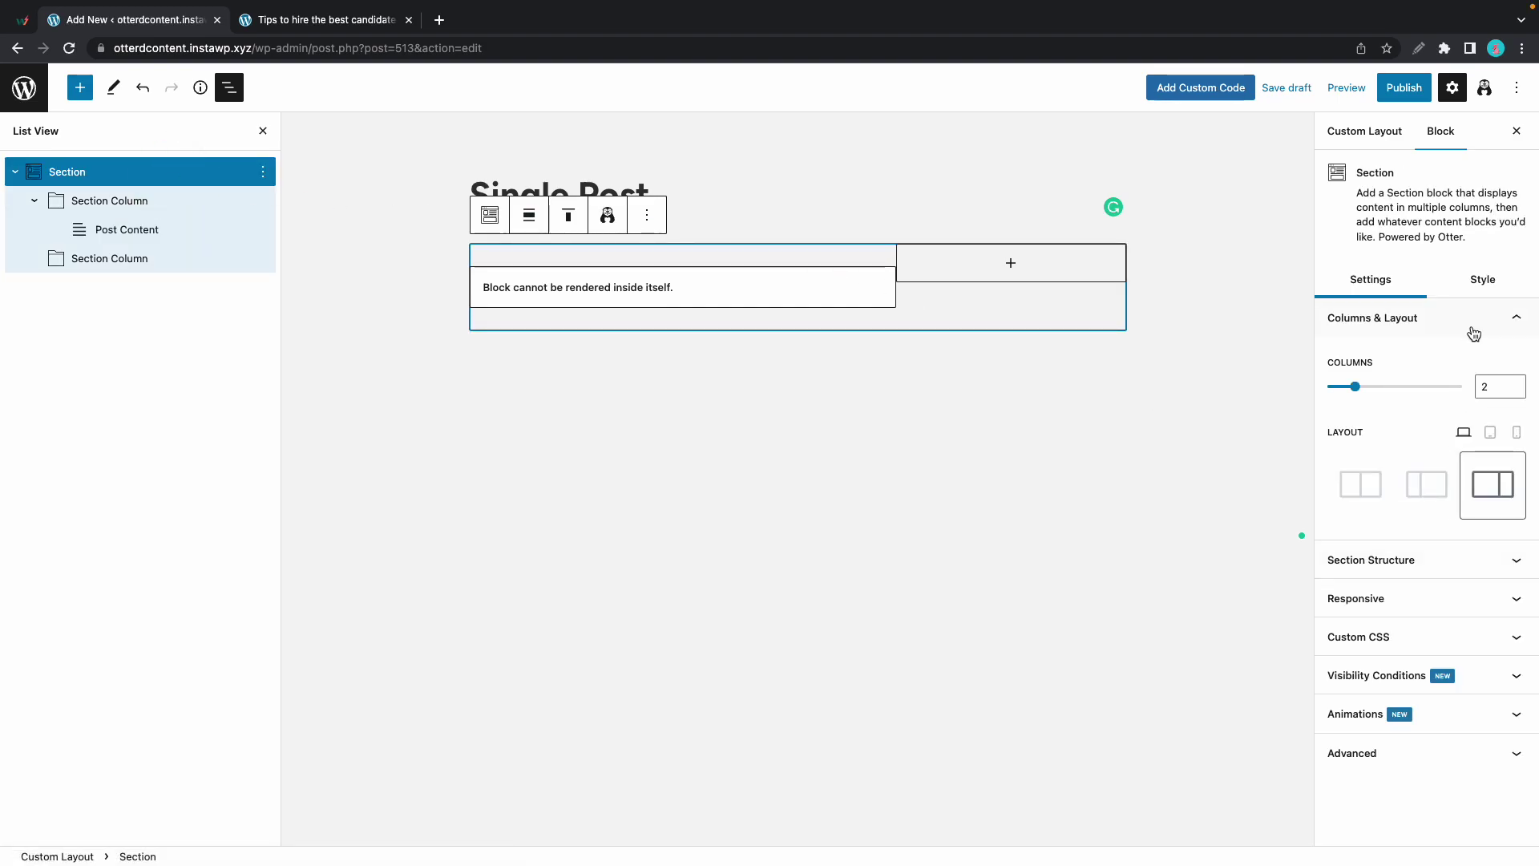
click(1483, 282)
click(1353, 528)
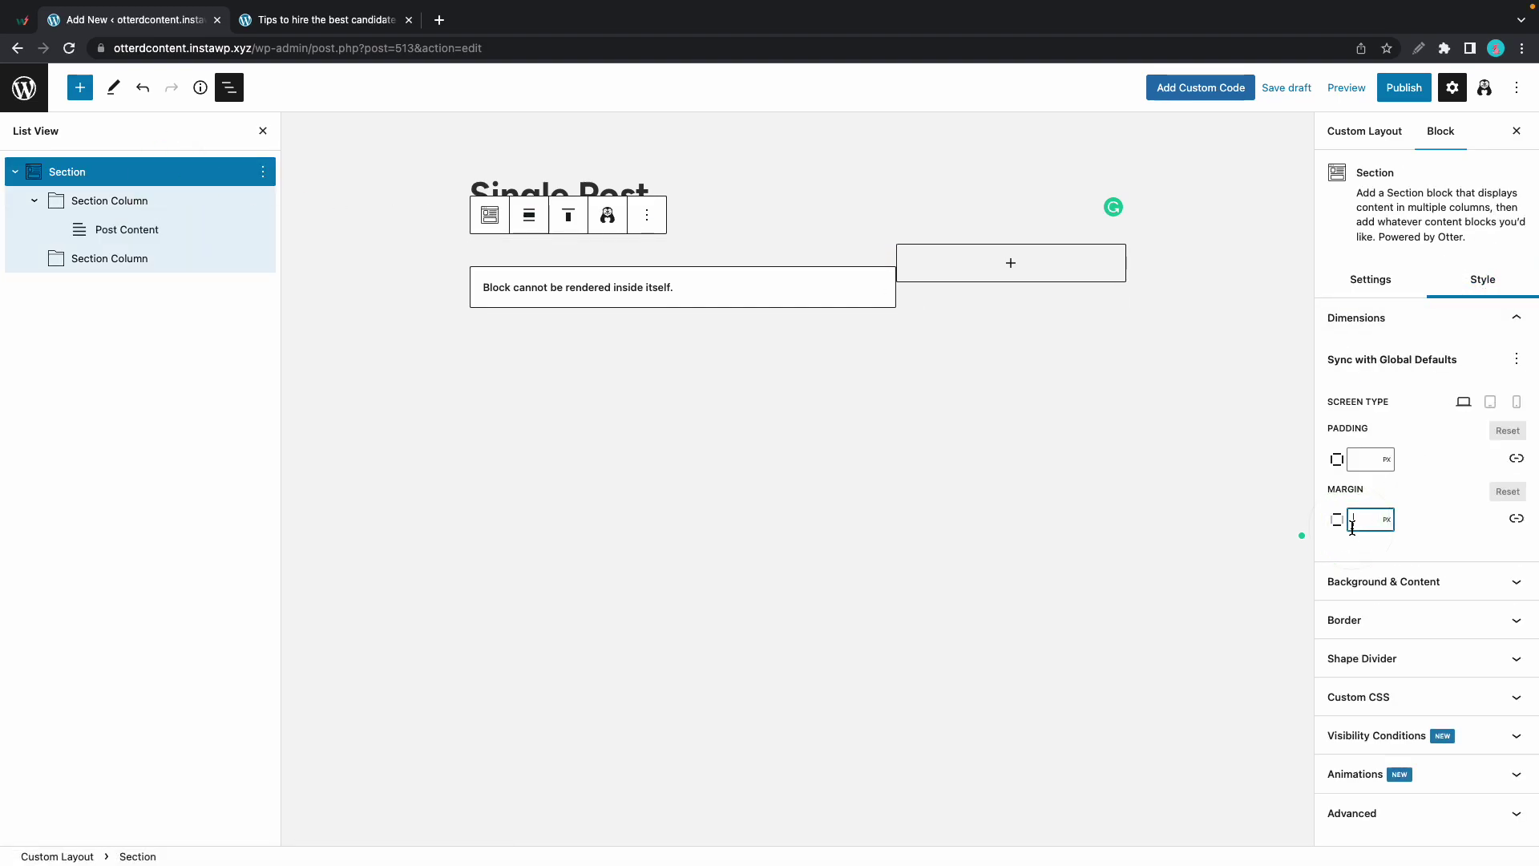
text(50)
key(Return)
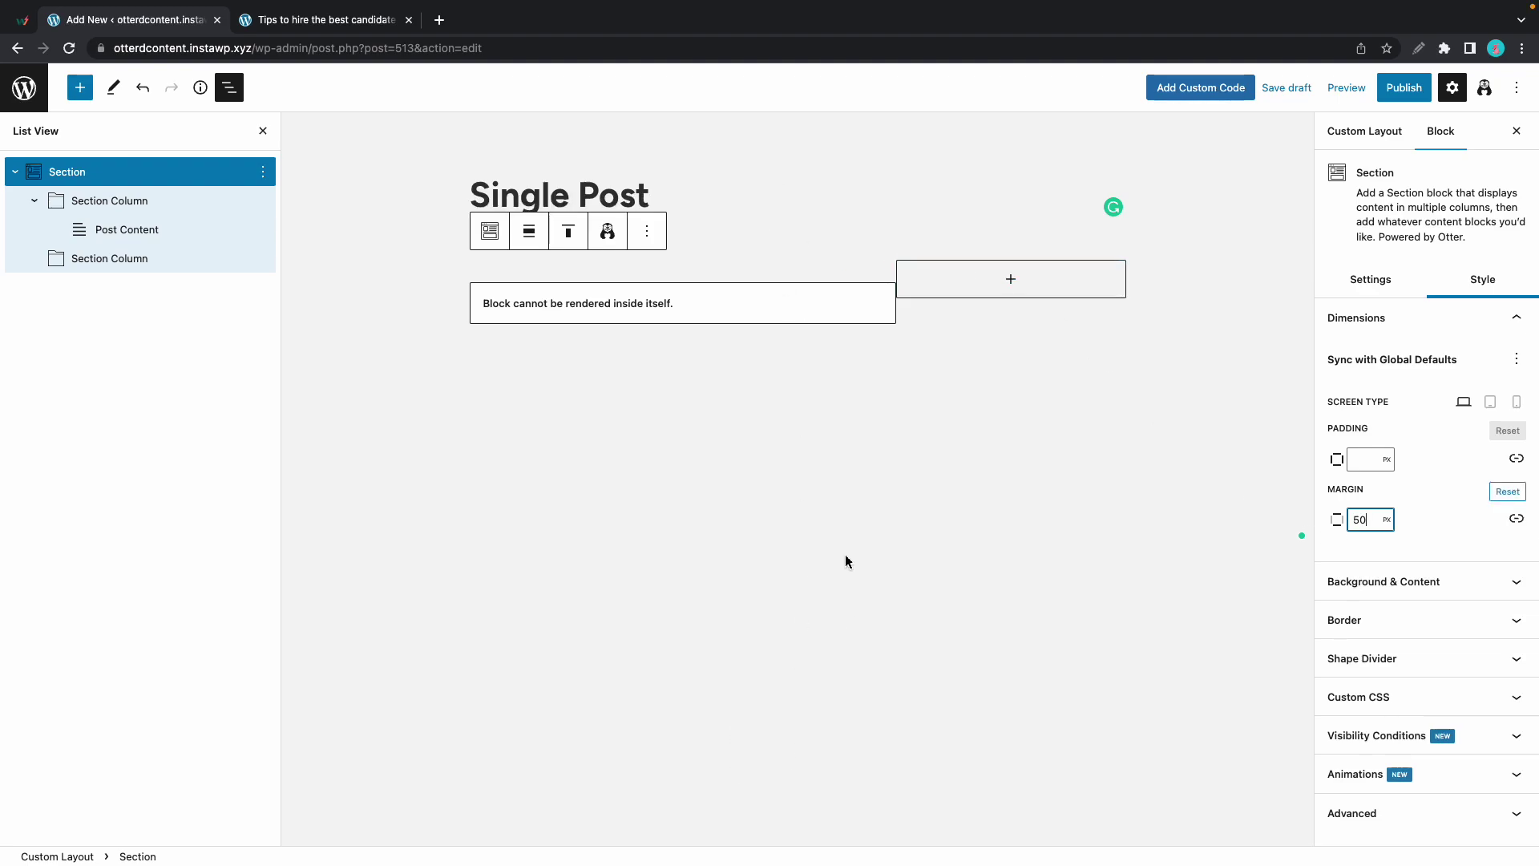
click(1395, 95)
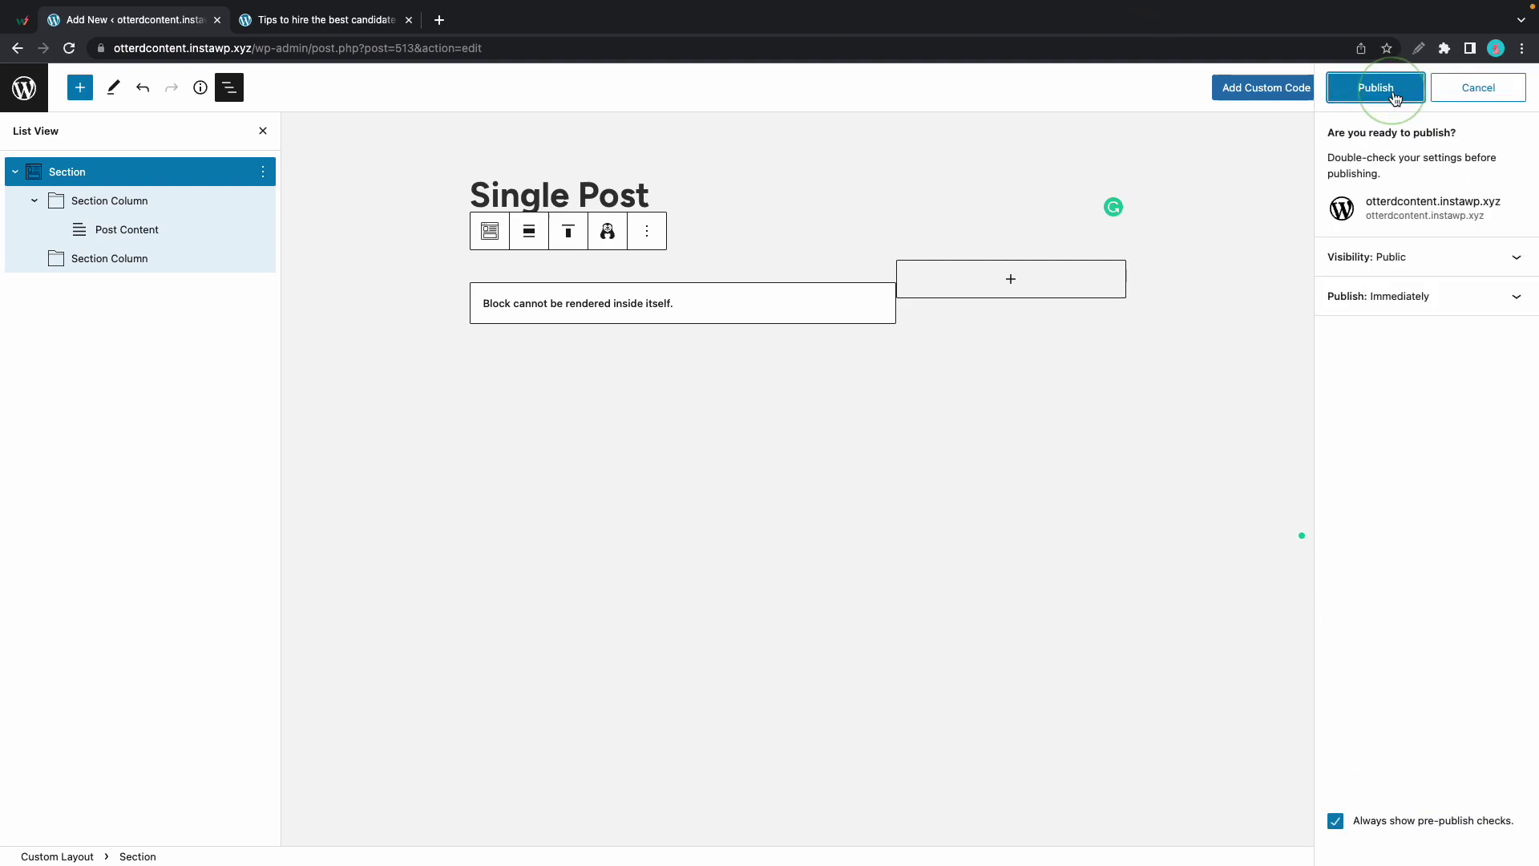
click(1395, 94)
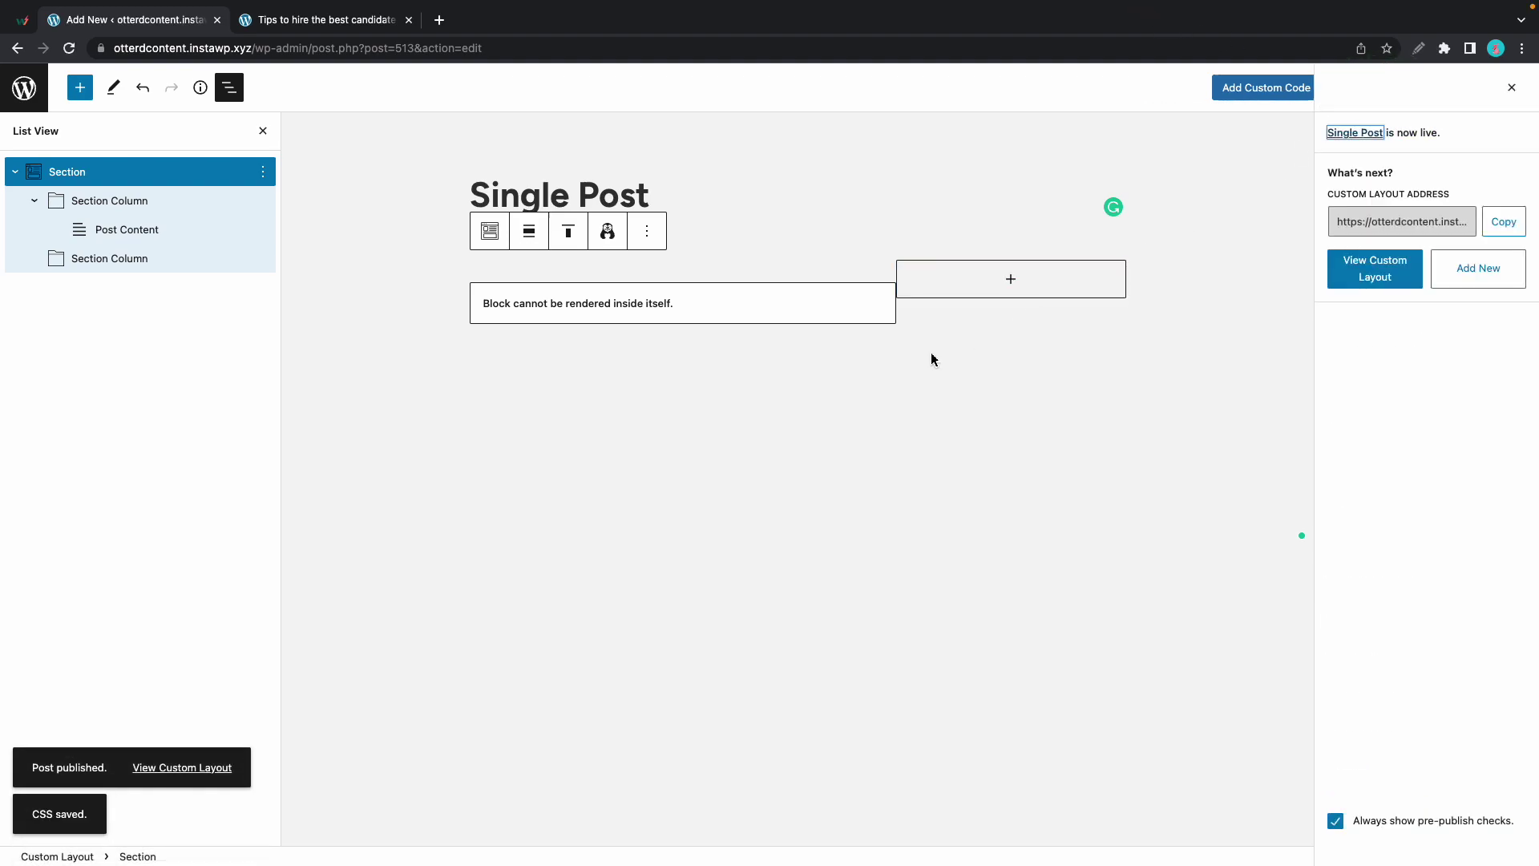
Reload the live post to check its narrower left-column body, then return to the layout editor
click(340, 19)
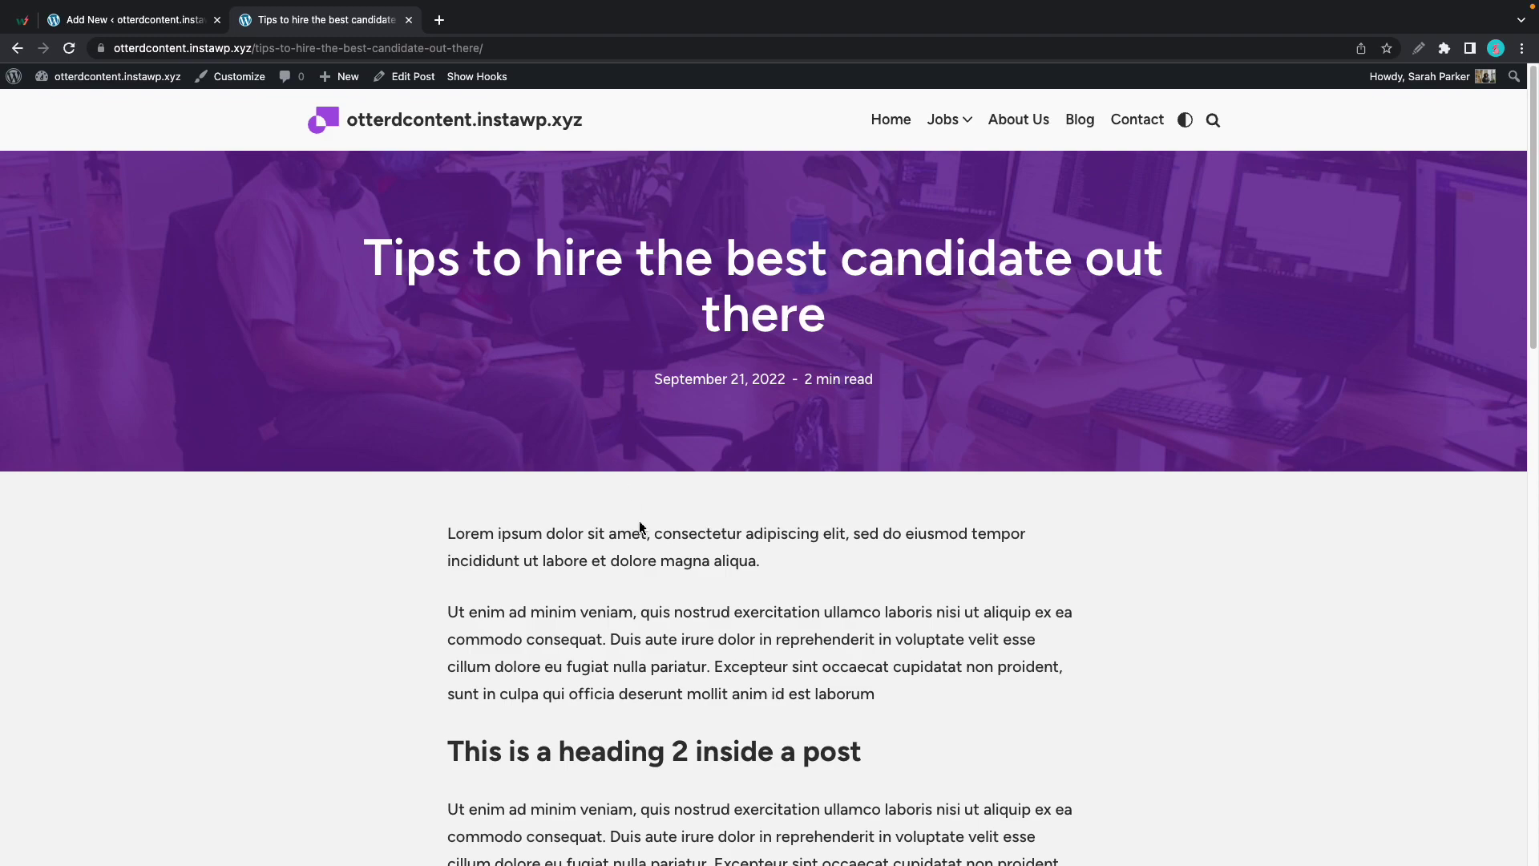
click(69, 48)
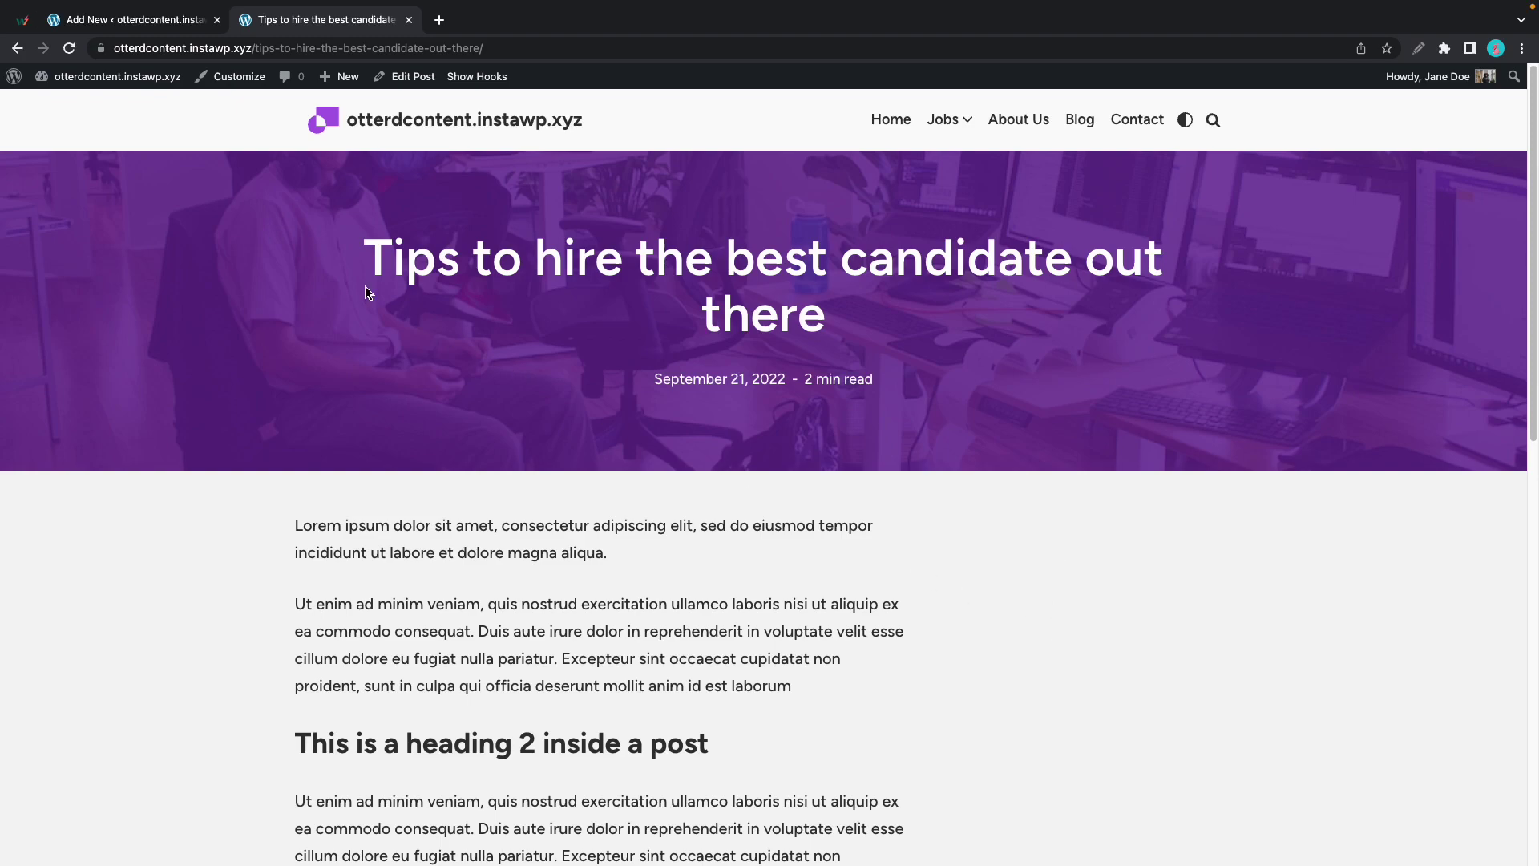
click(137, 19)
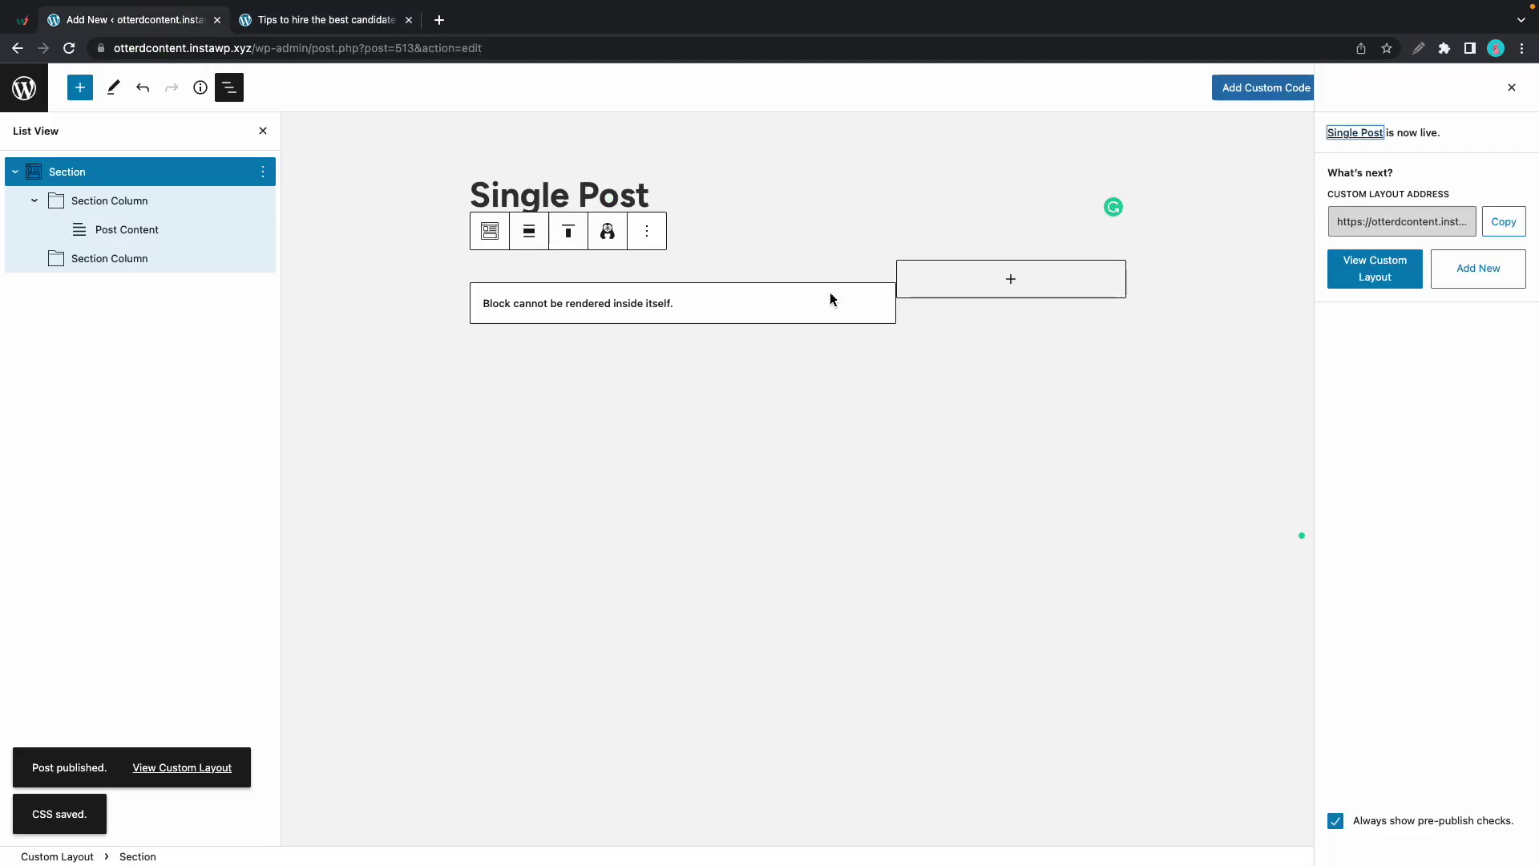
Insert a nested single-column Section inside the right-hand Section Column
click(1020, 284)
click(142, 256)
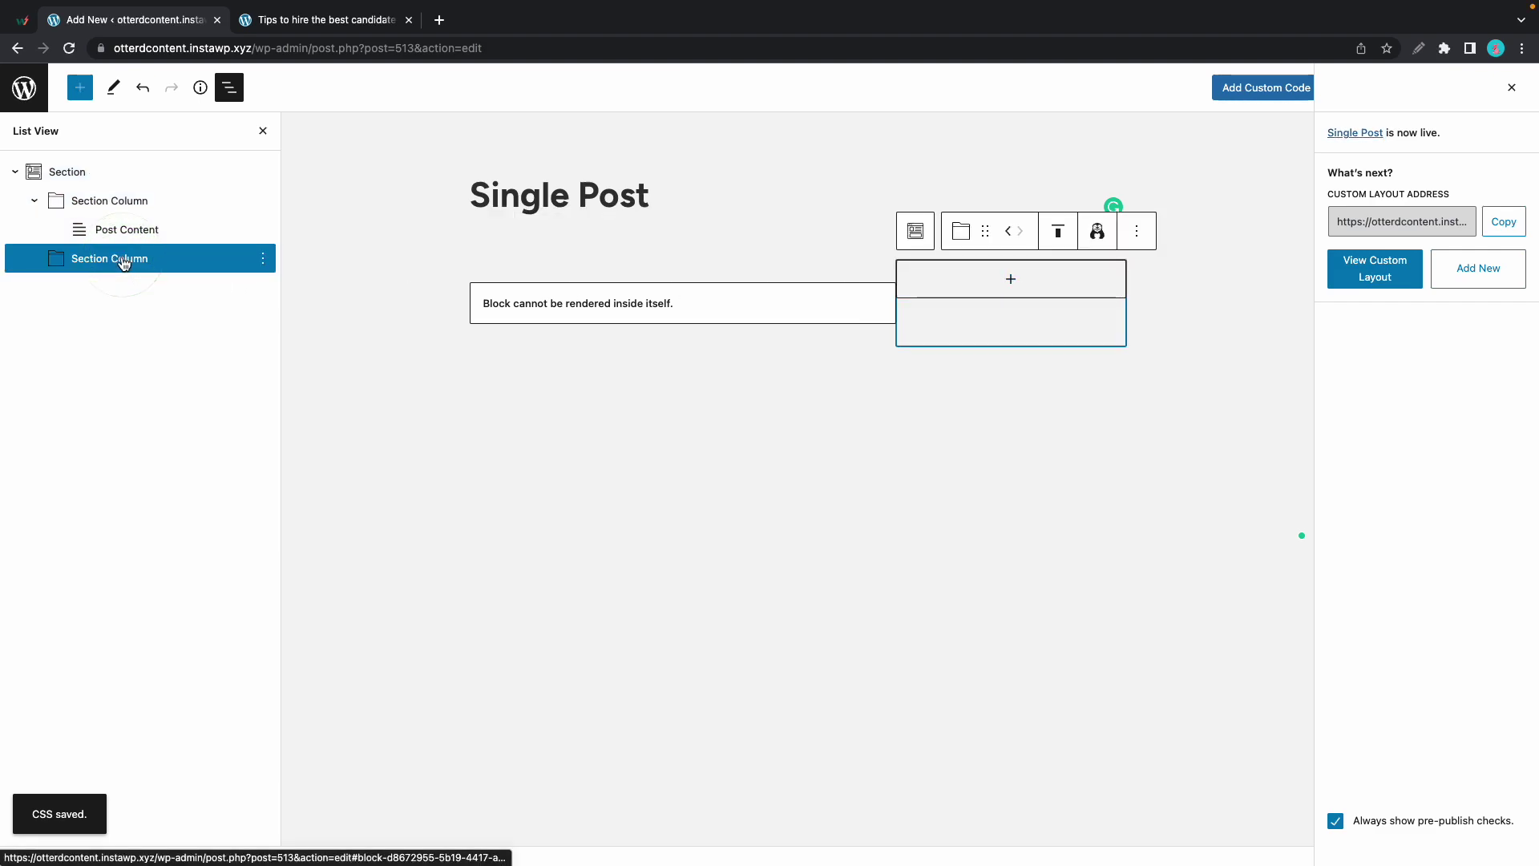
click(1008, 280)
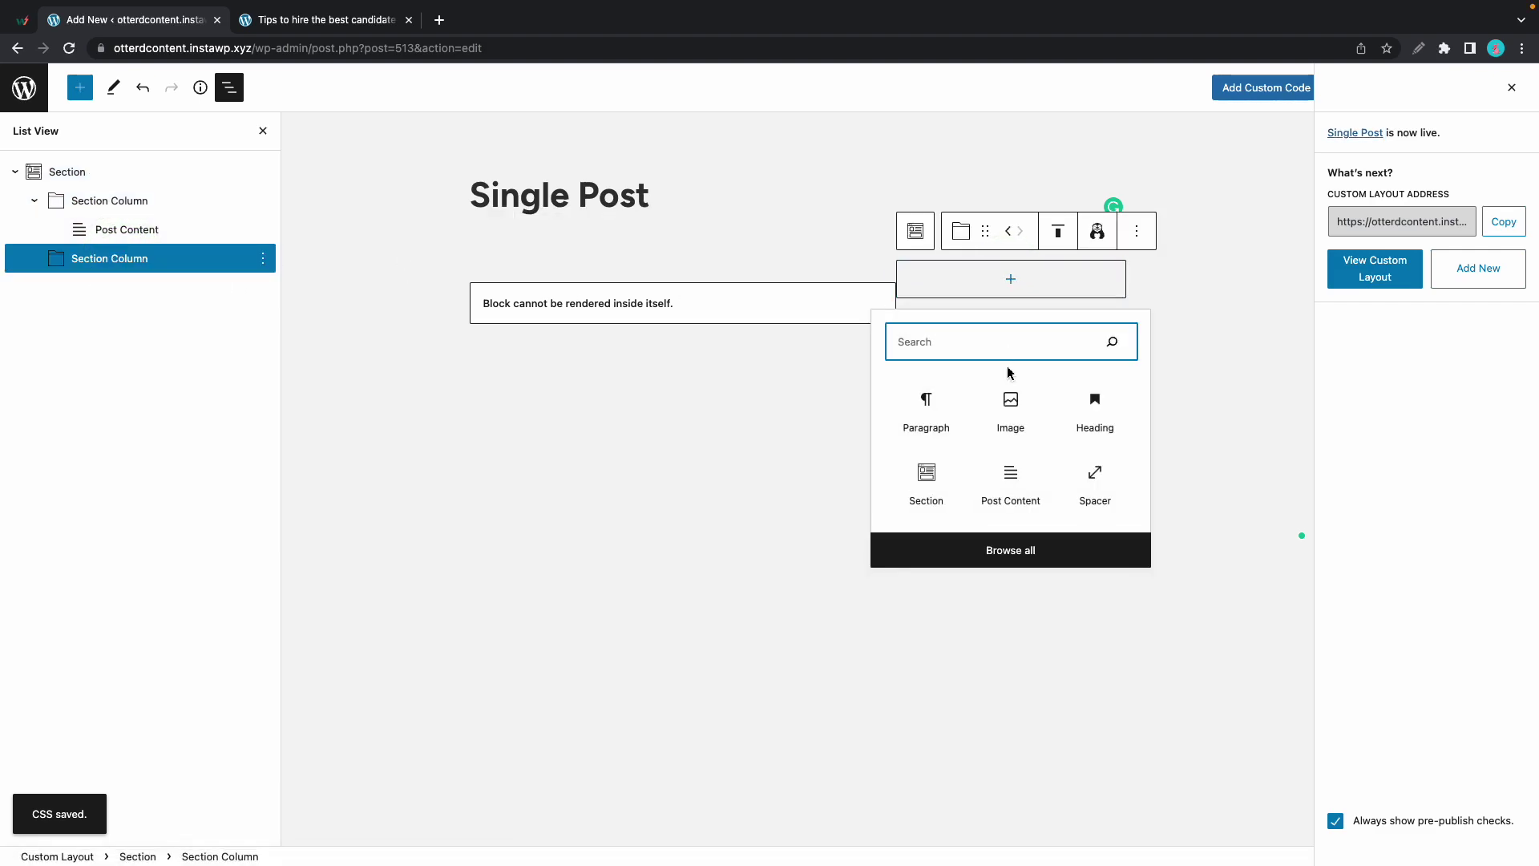
click(926, 469)
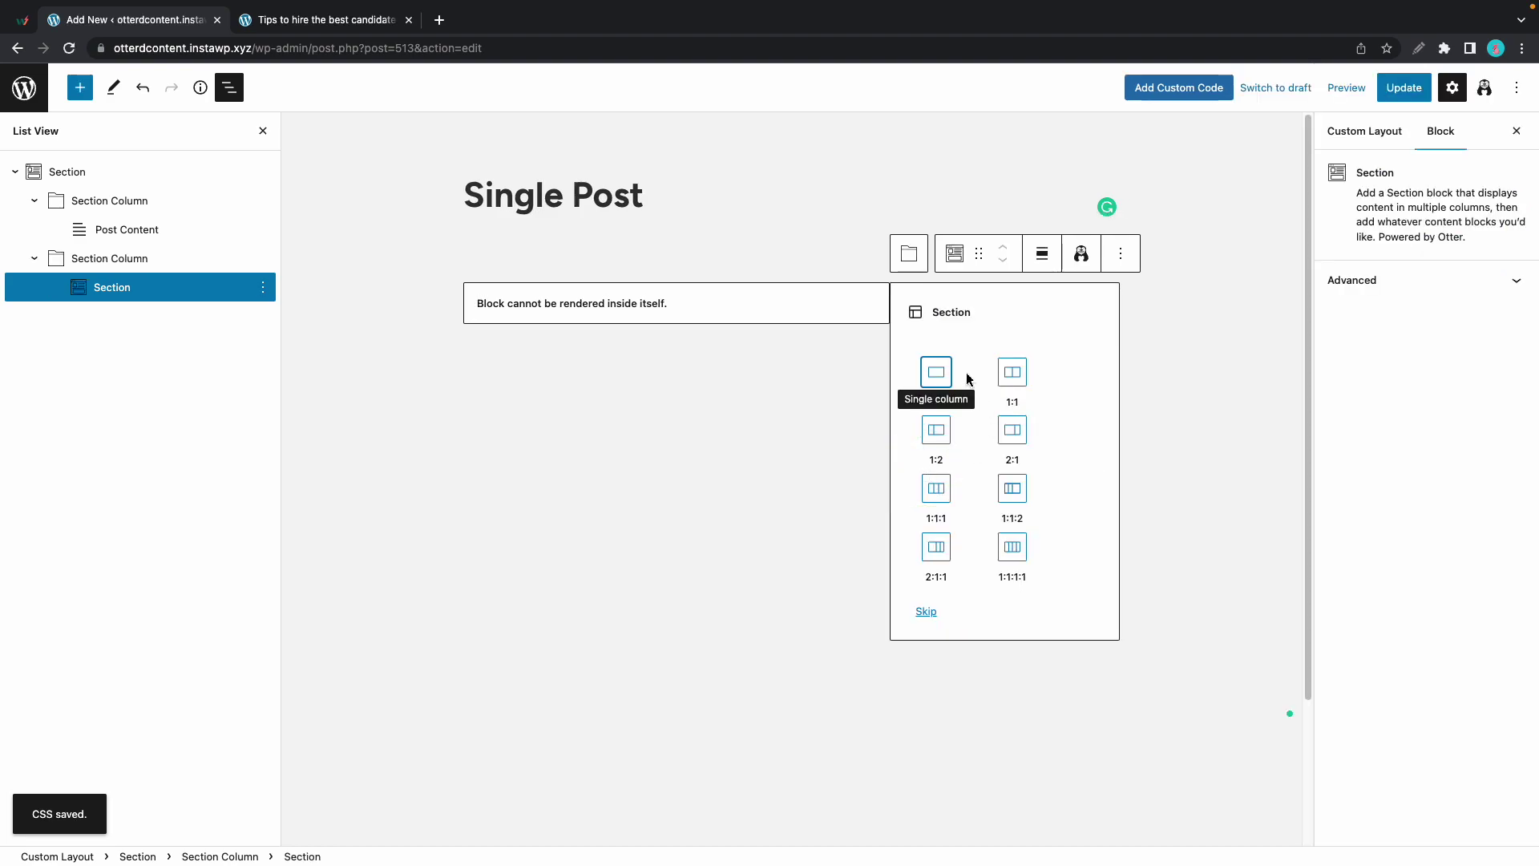
click(935, 372)
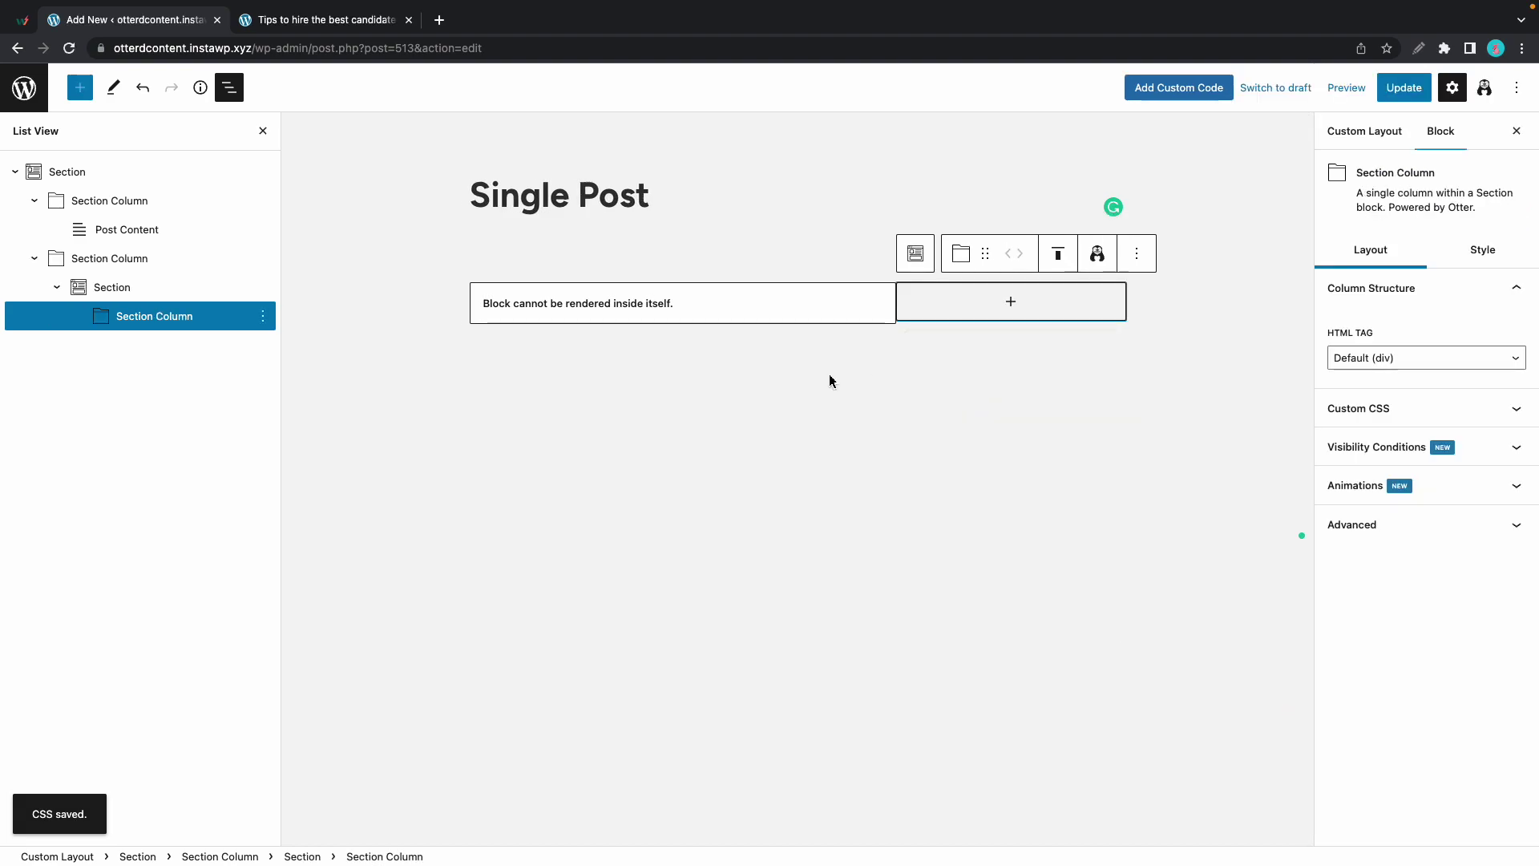
click(129, 298)
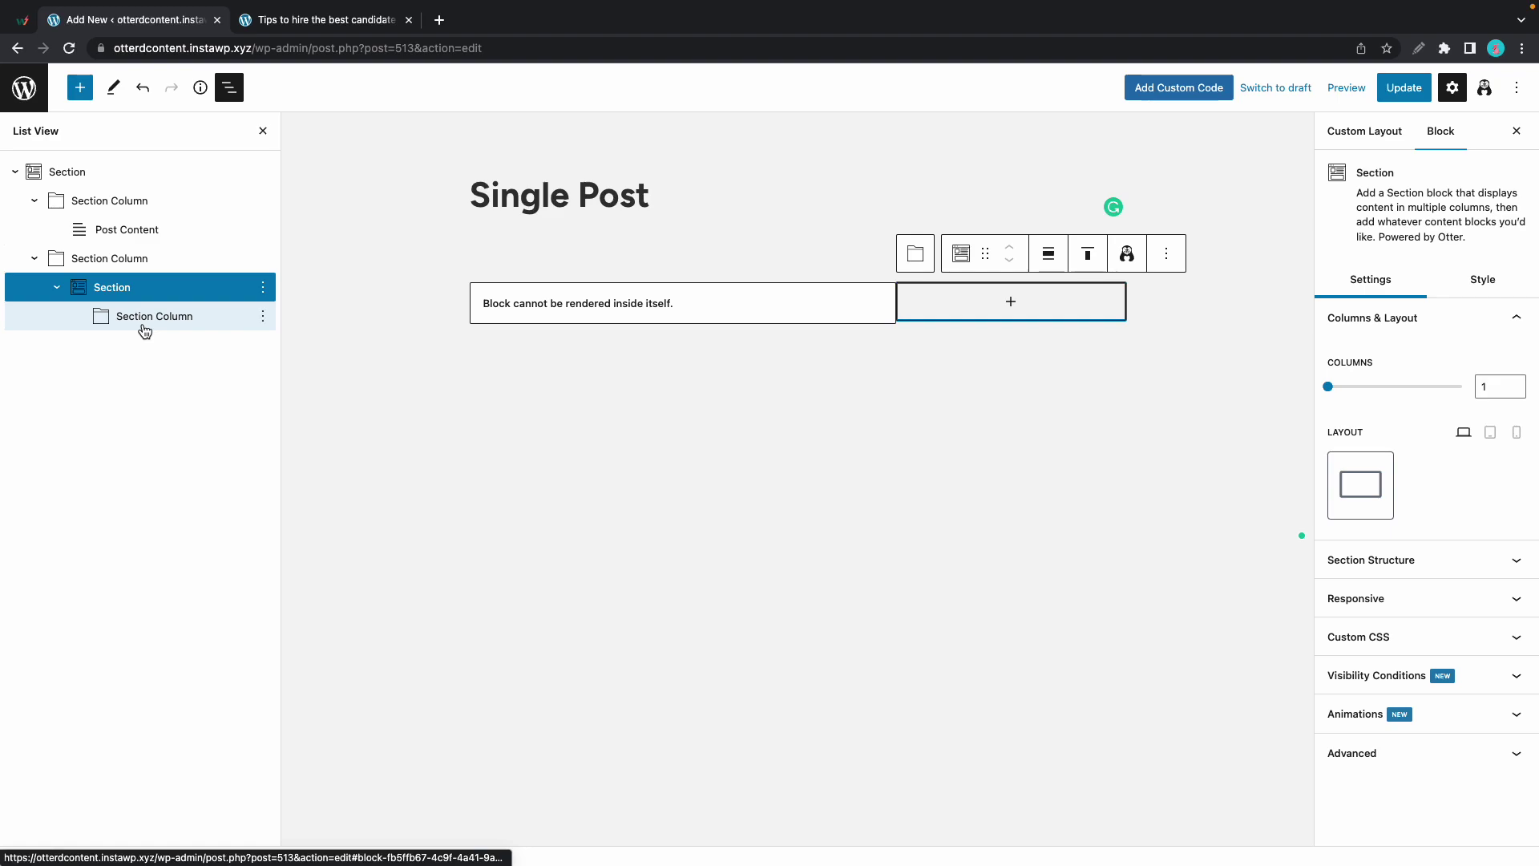
click(144, 326)
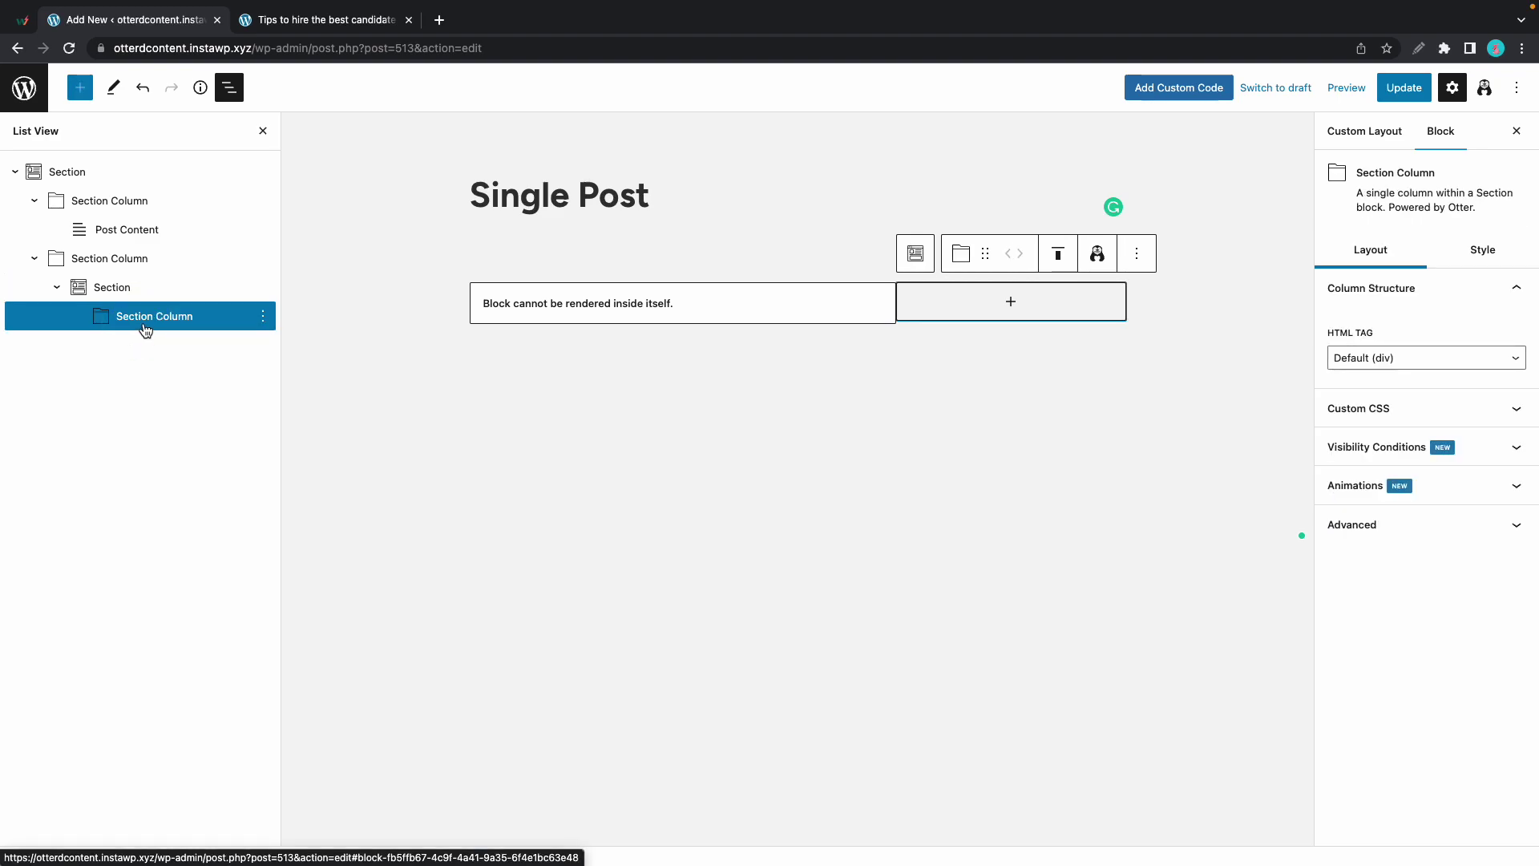
Add an Image block to the nested column using the dynamic Author Image source
click(1010, 301)
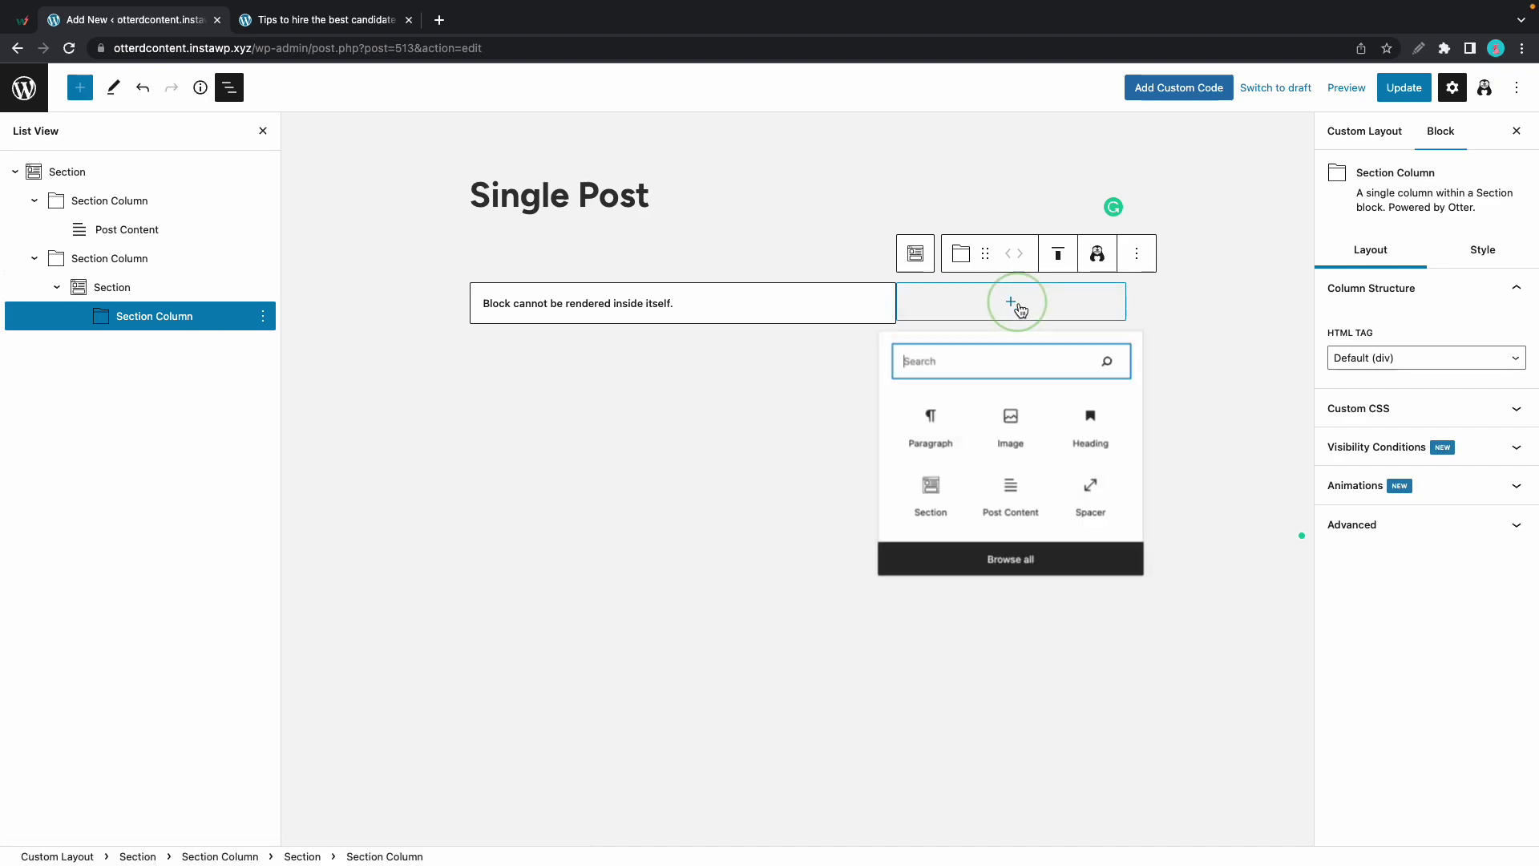
click(1012, 426)
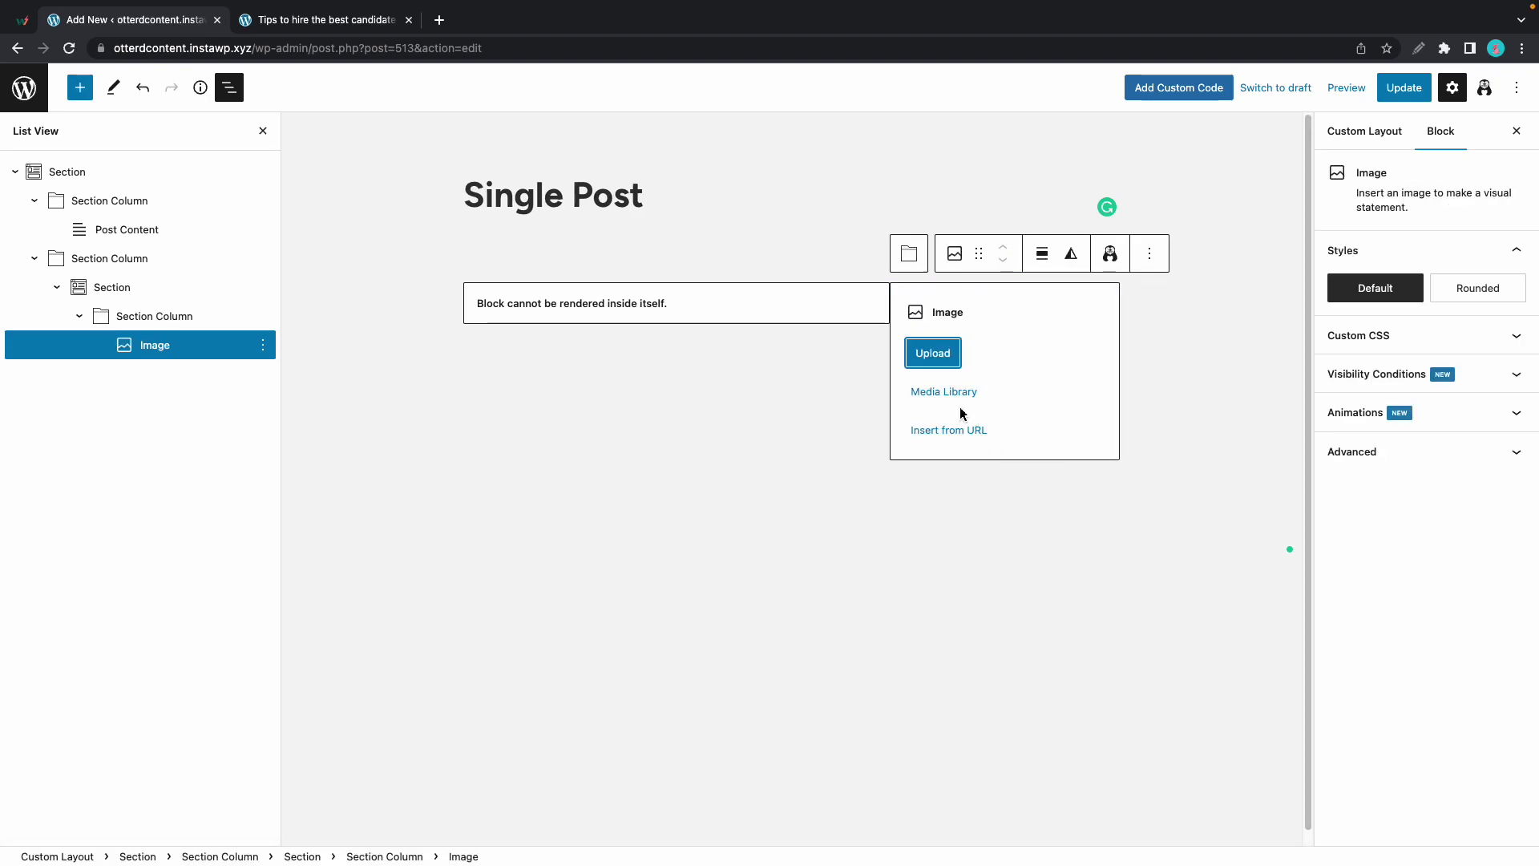
click(937, 393)
click(262, 144)
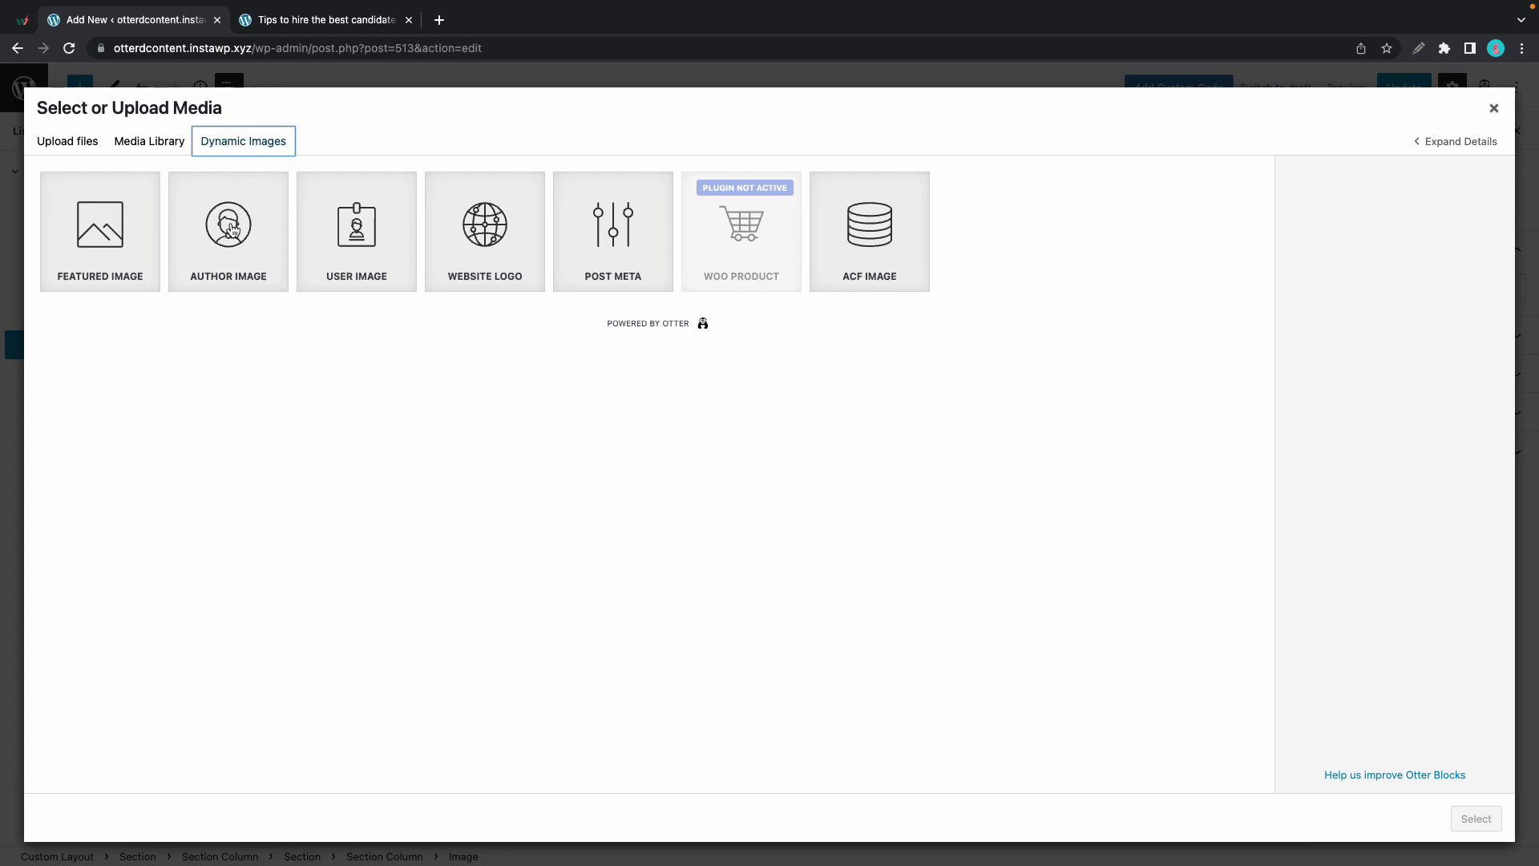
click(233, 231)
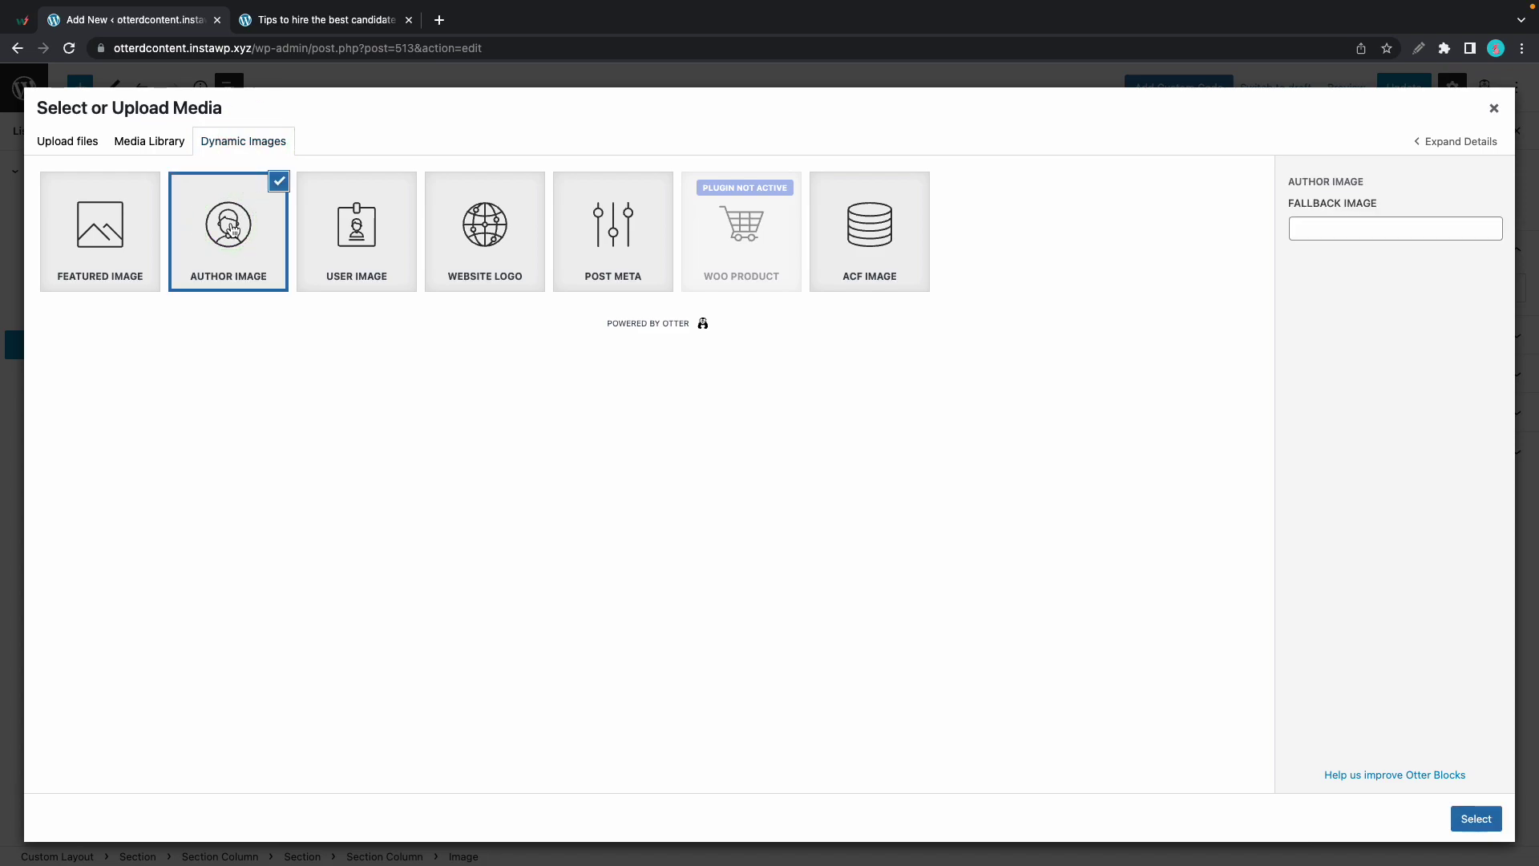
click(1476, 819)
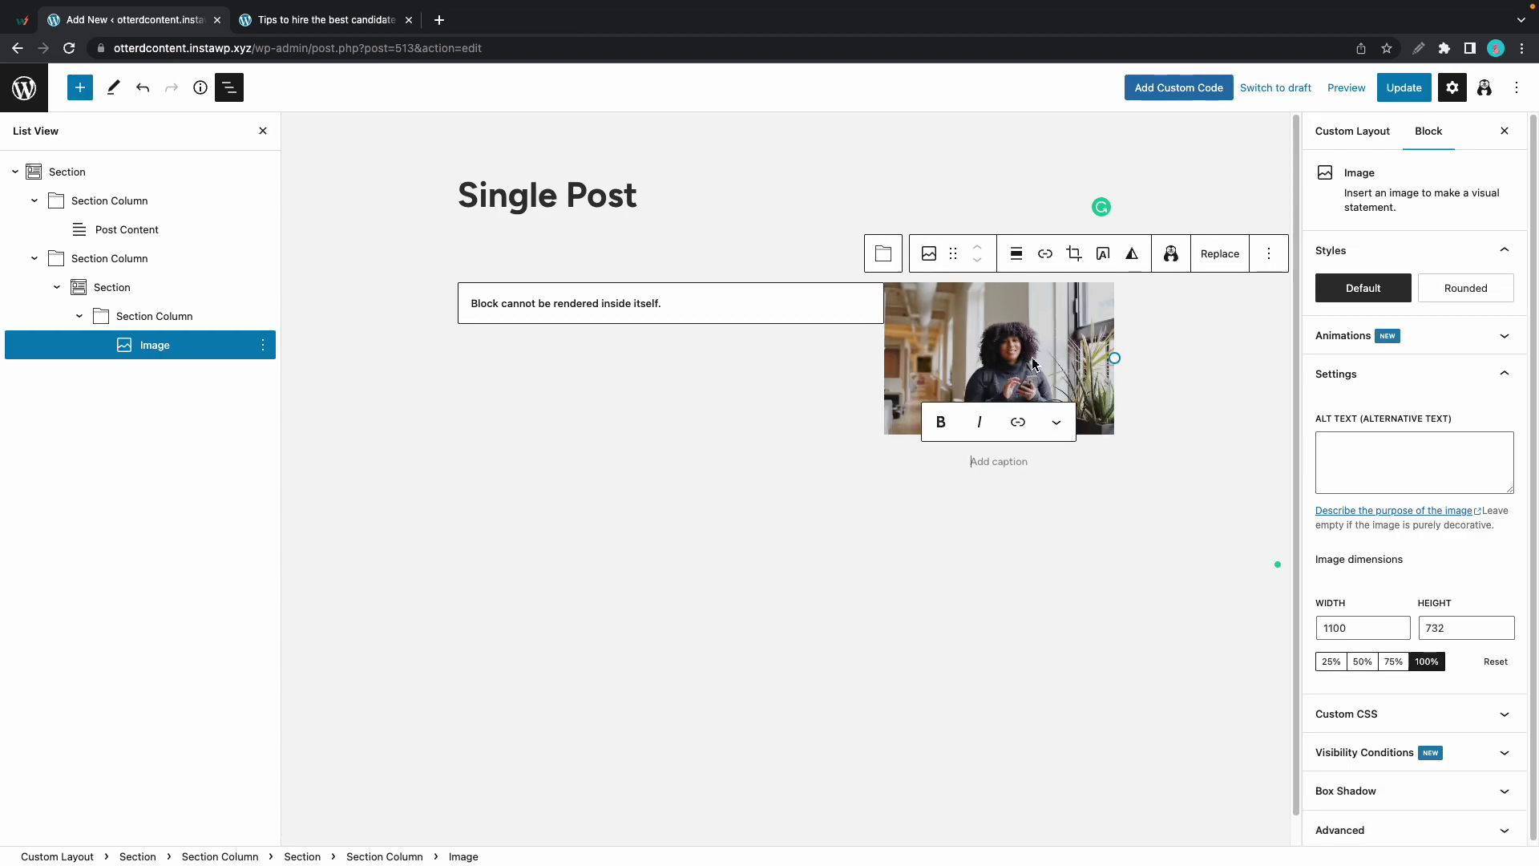
click(1091, 397)
Add a paragraph reading 'By' followed by the dynamic Author Name tag
key(Return)
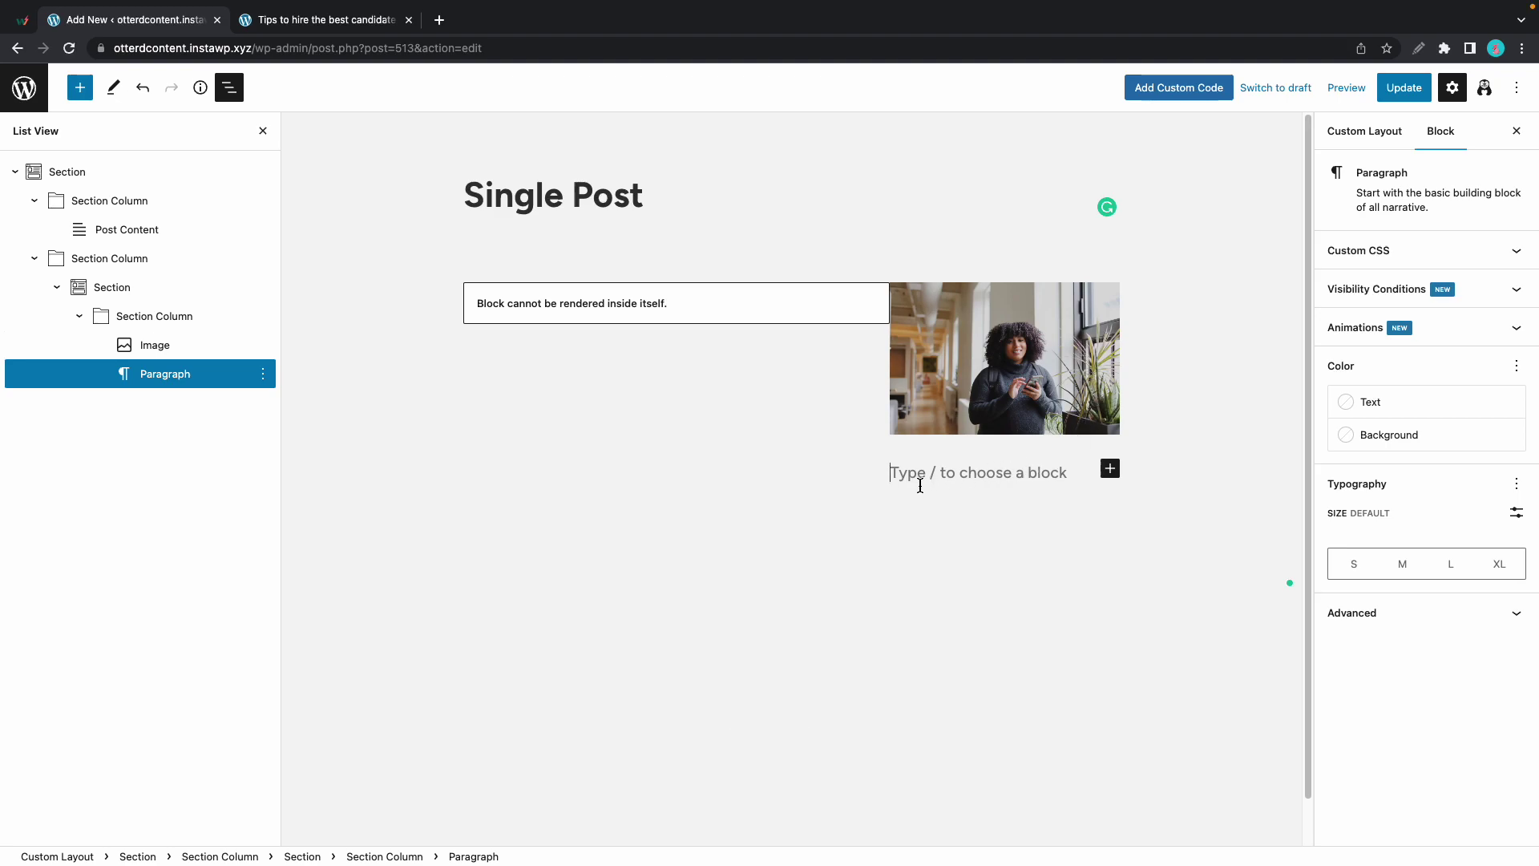
text(By)
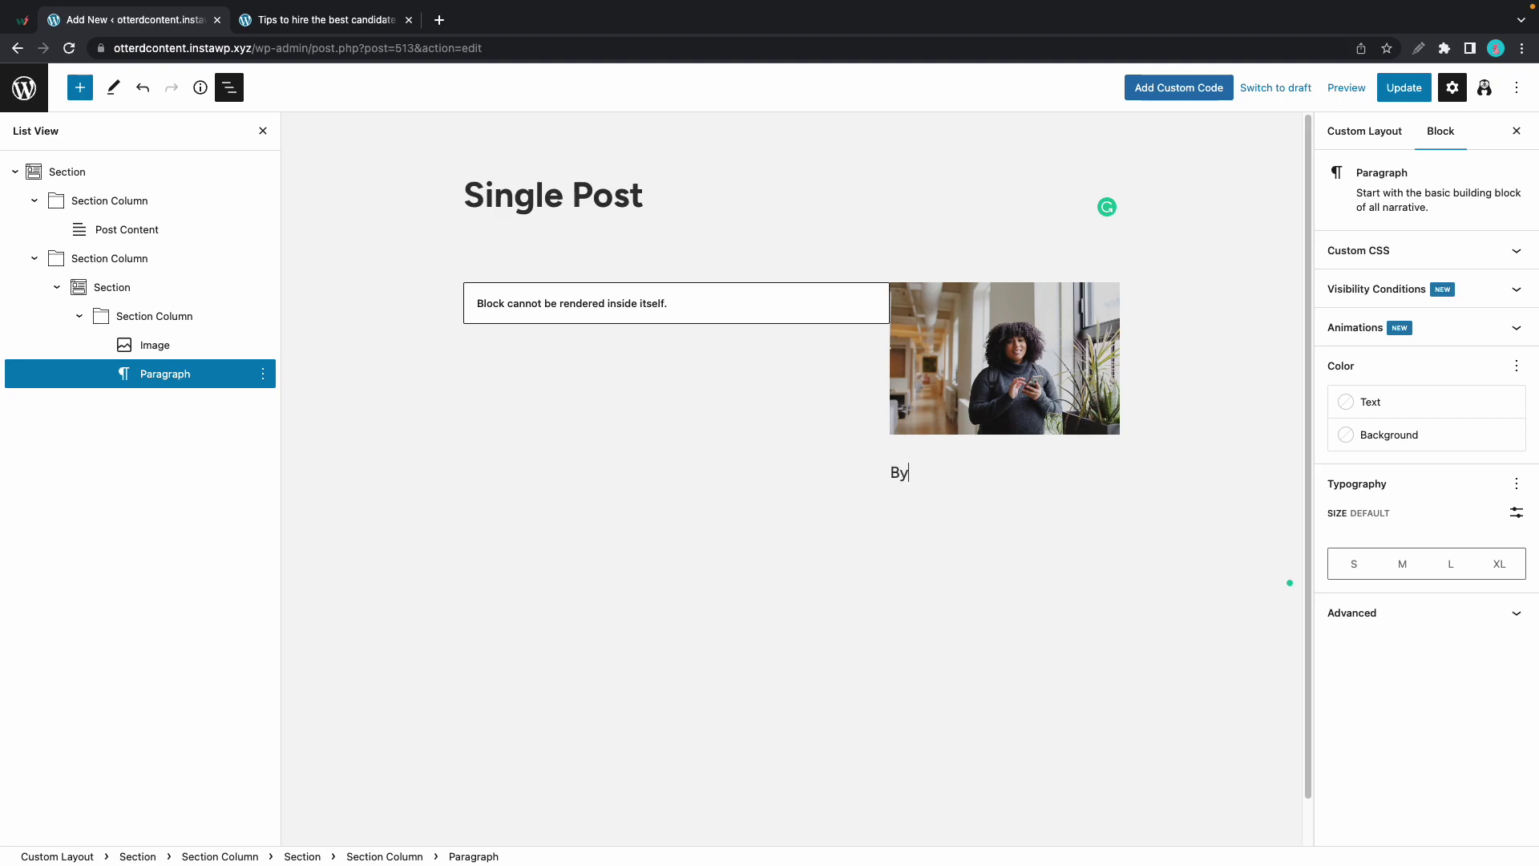
text( %)
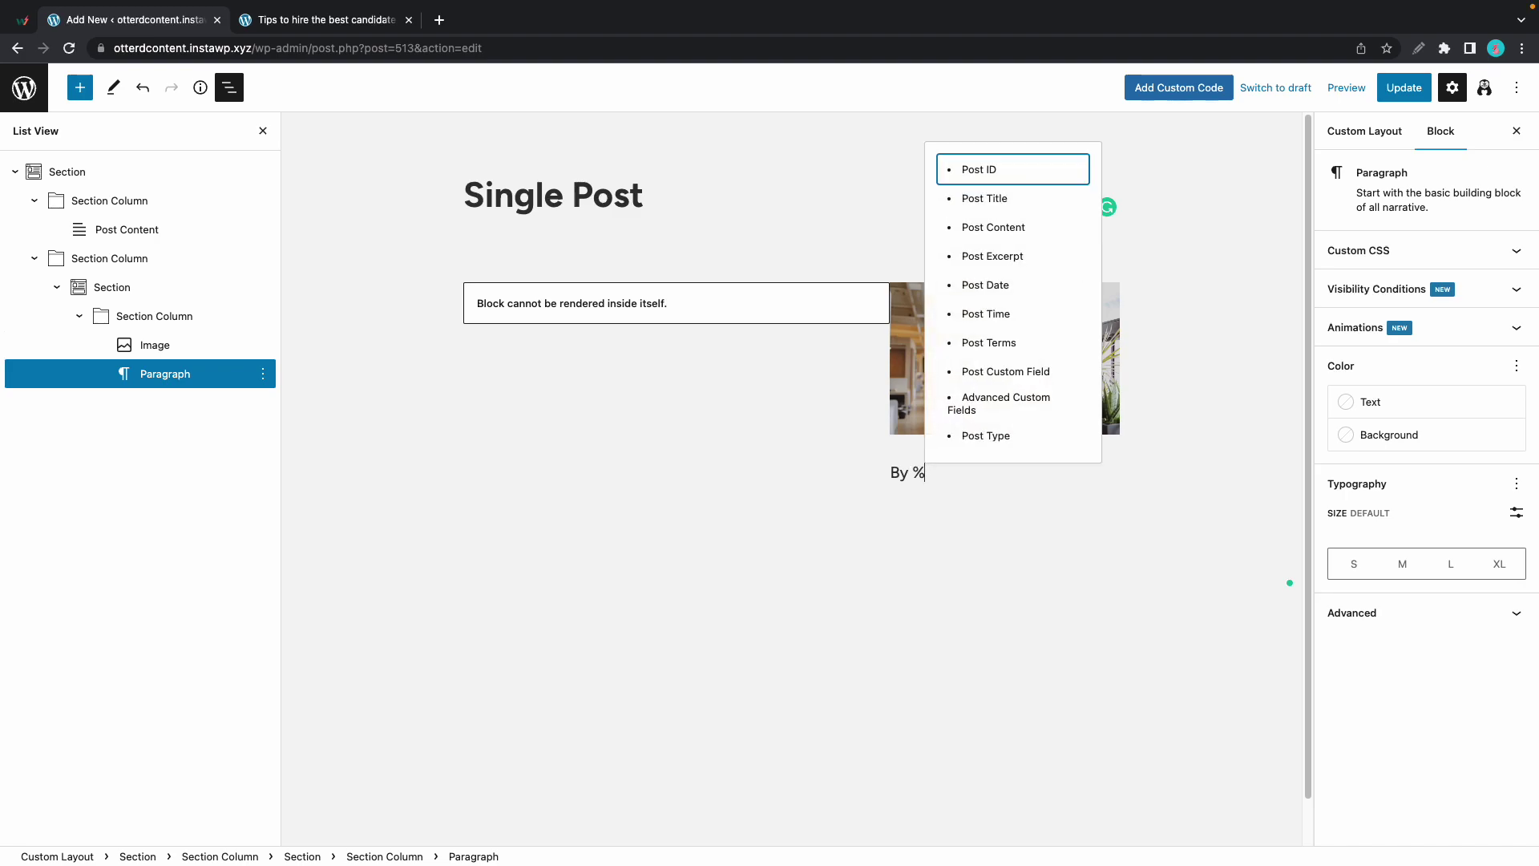
text(auth)
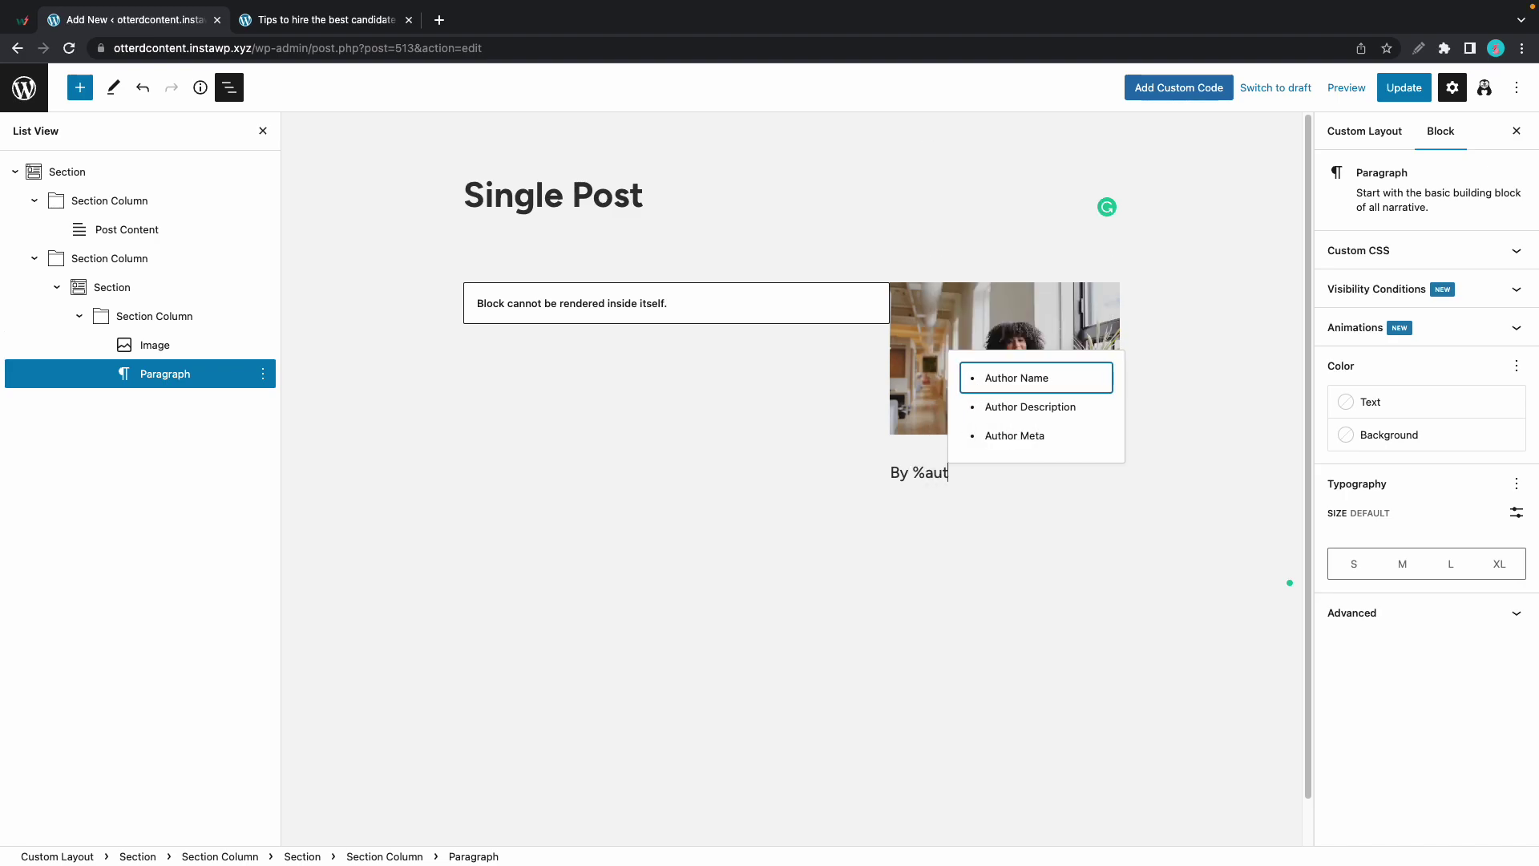
click(1062, 380)
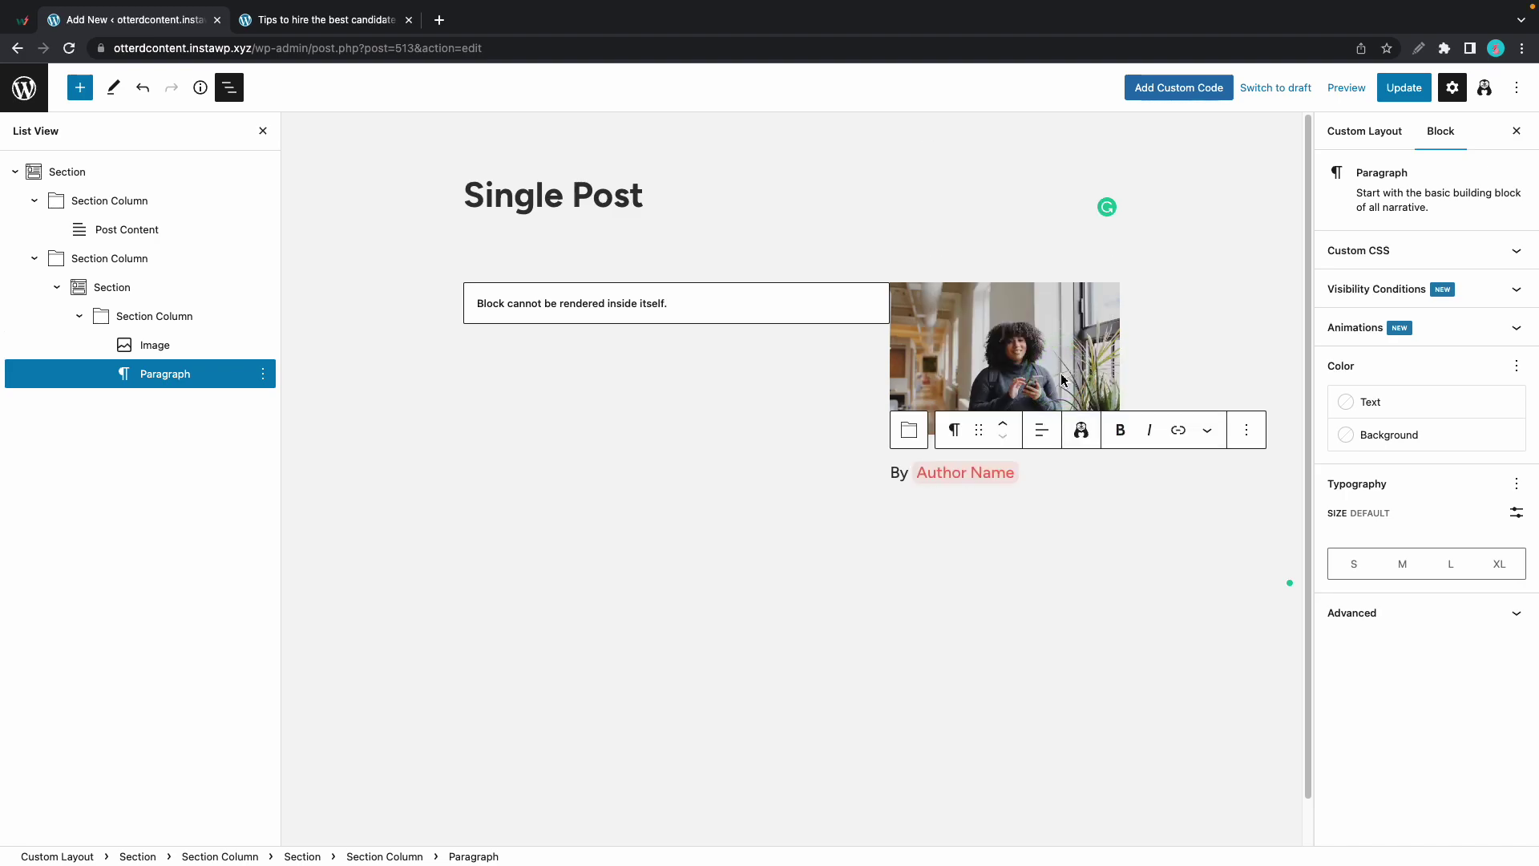
click(1045, 471)
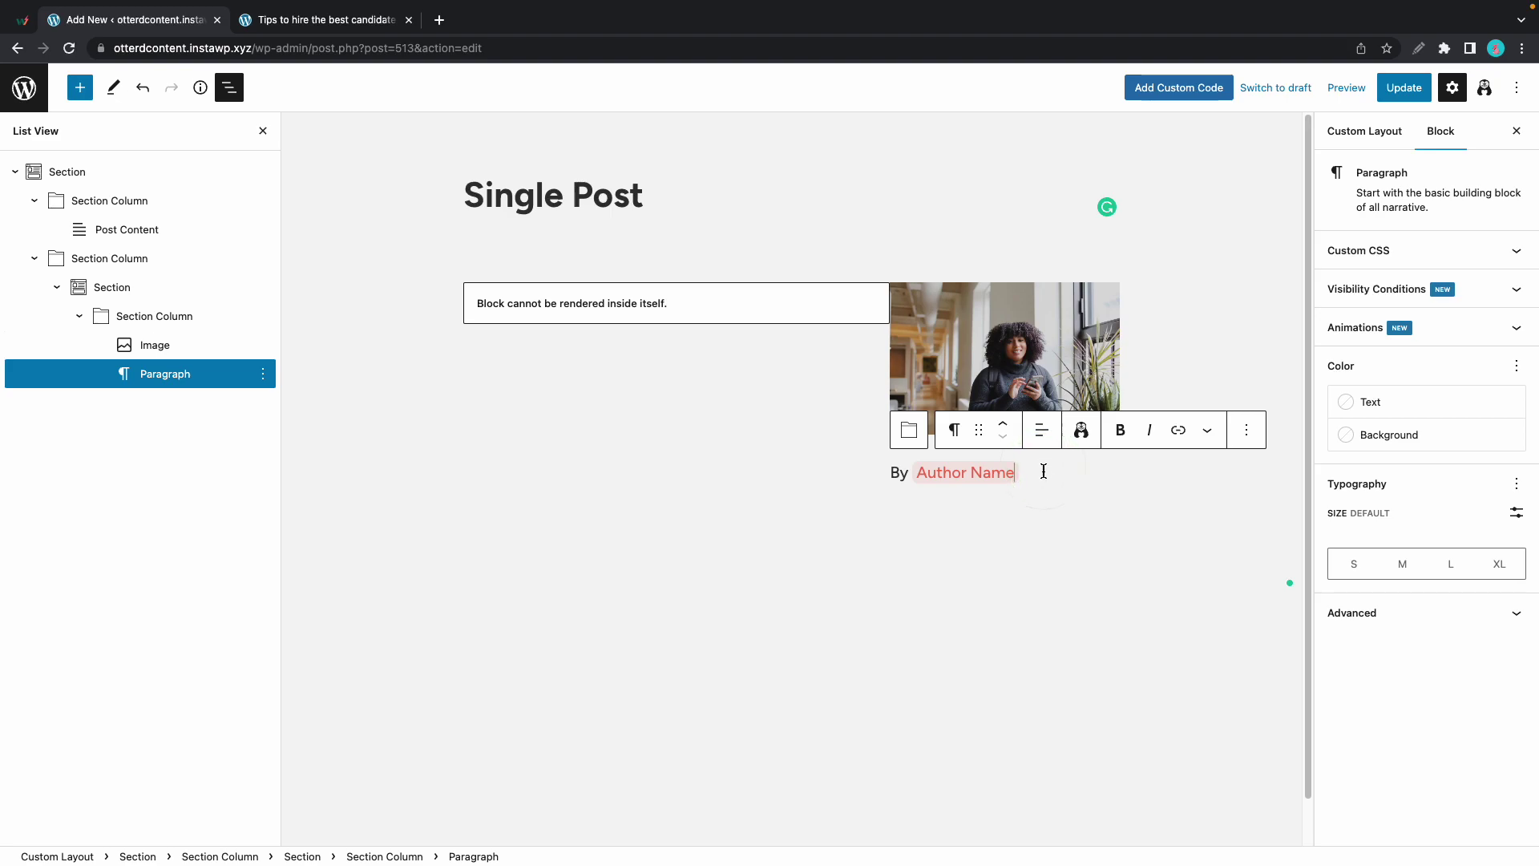
click(1206, 431)
click(1289, 539)
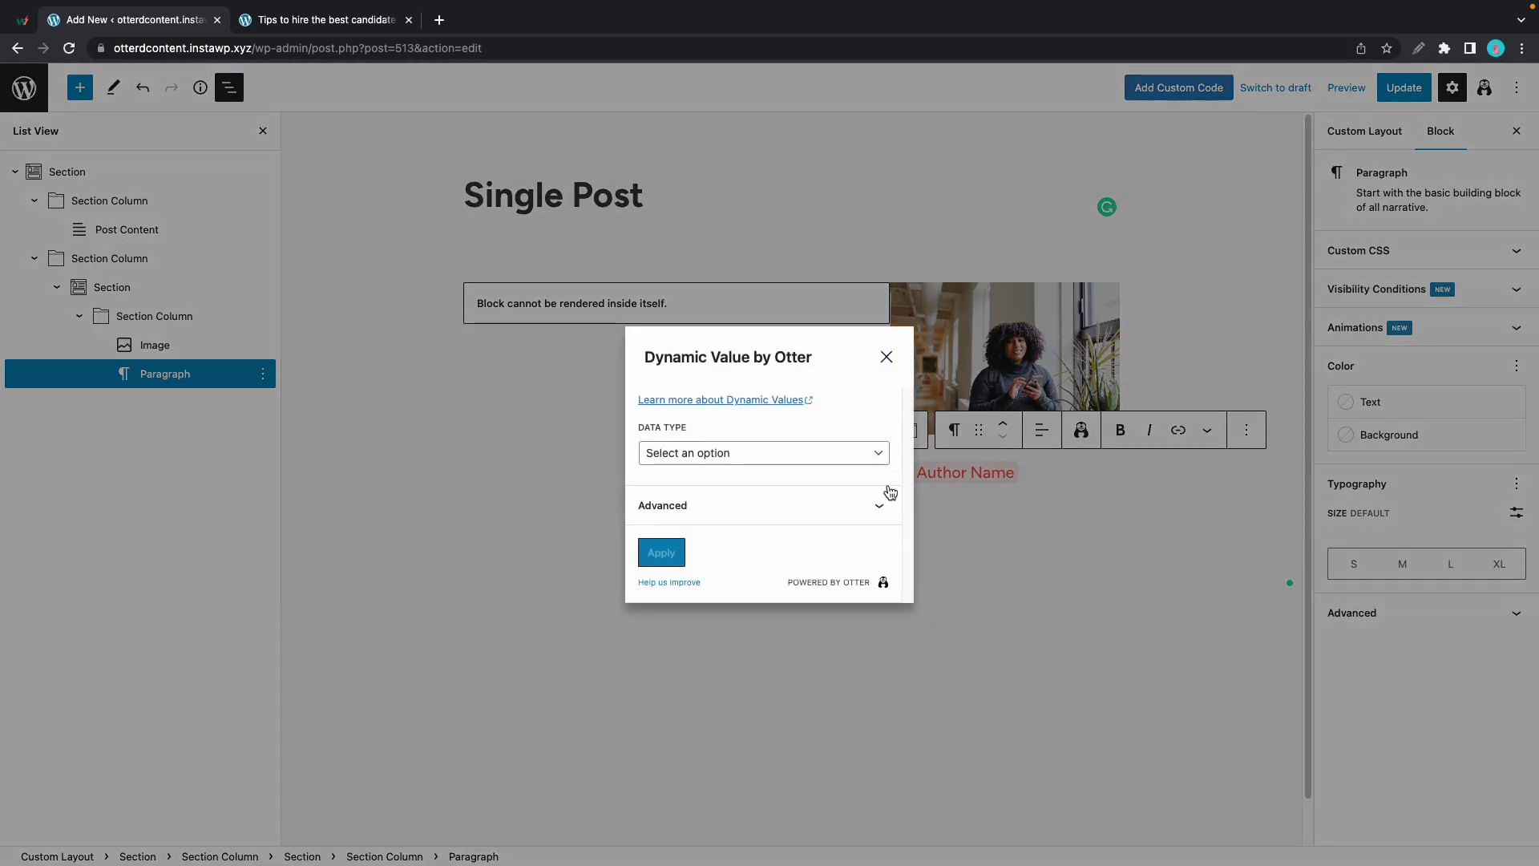
click(855, 460)
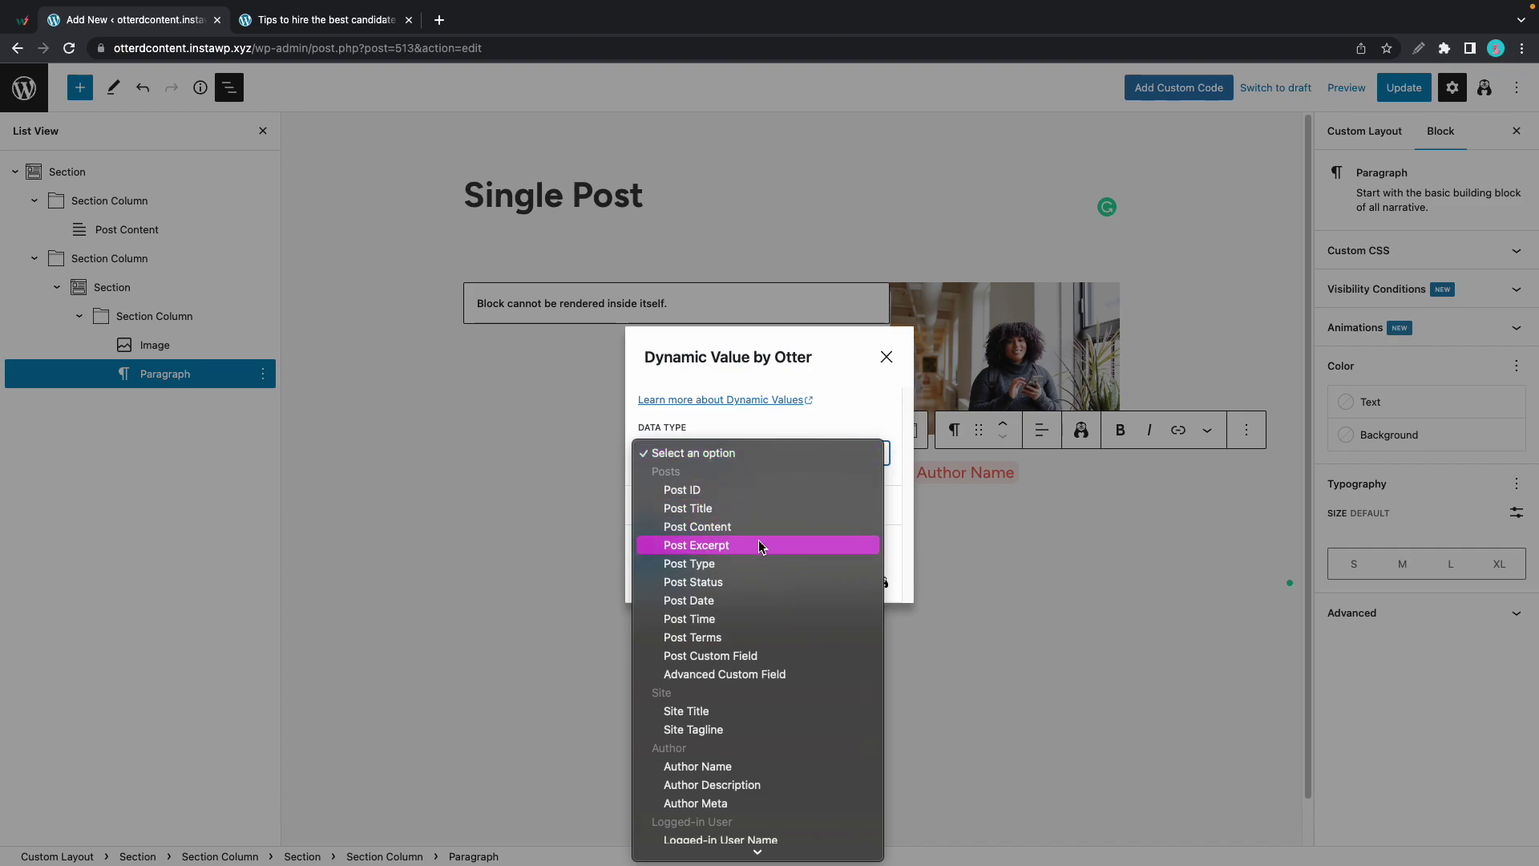
scroll(762, 548, down, 3)
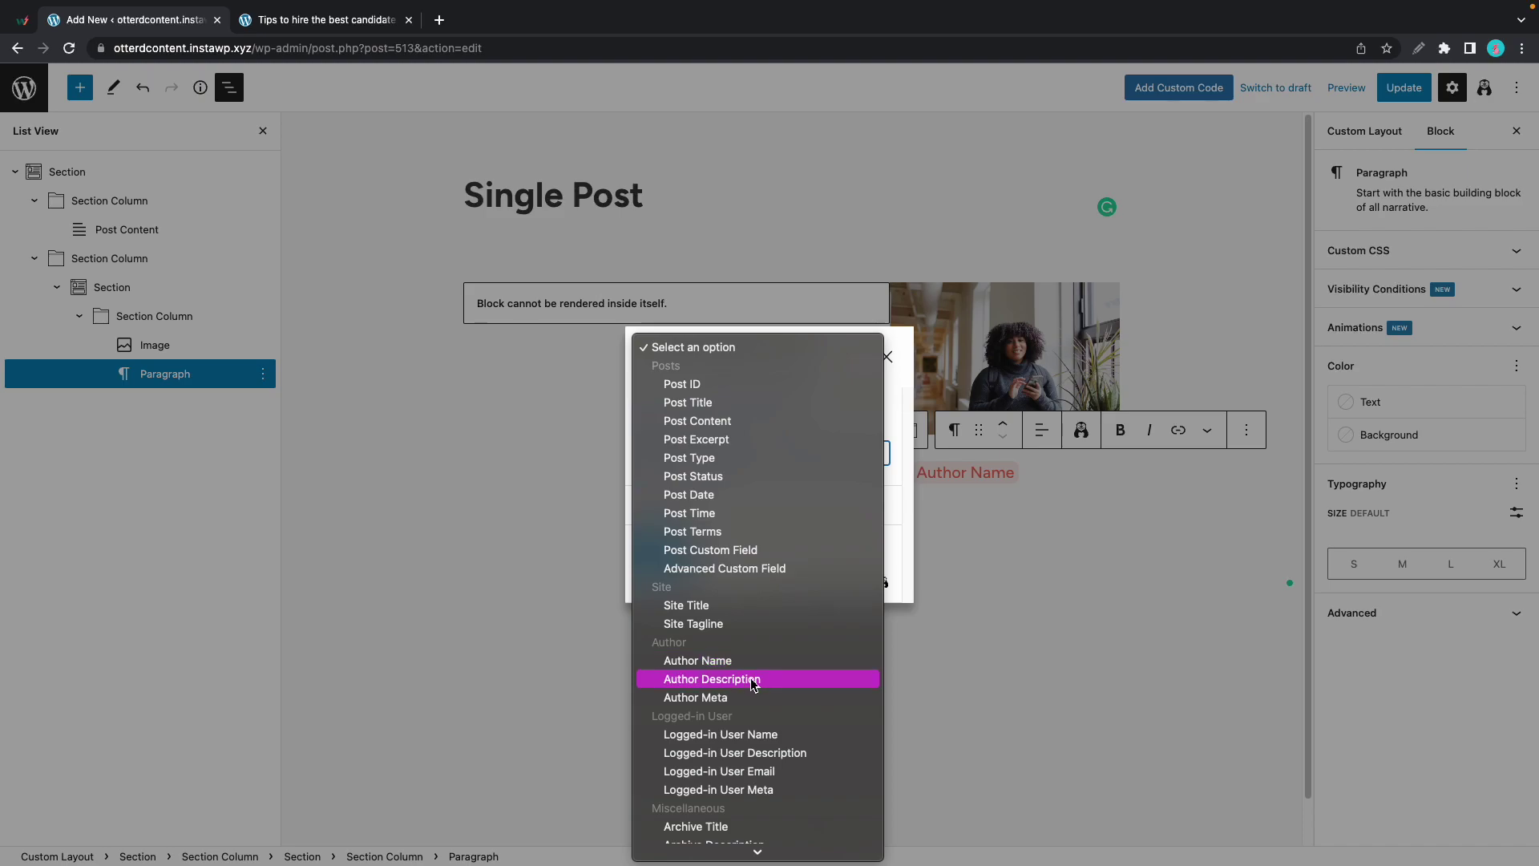
click(1070, 479)
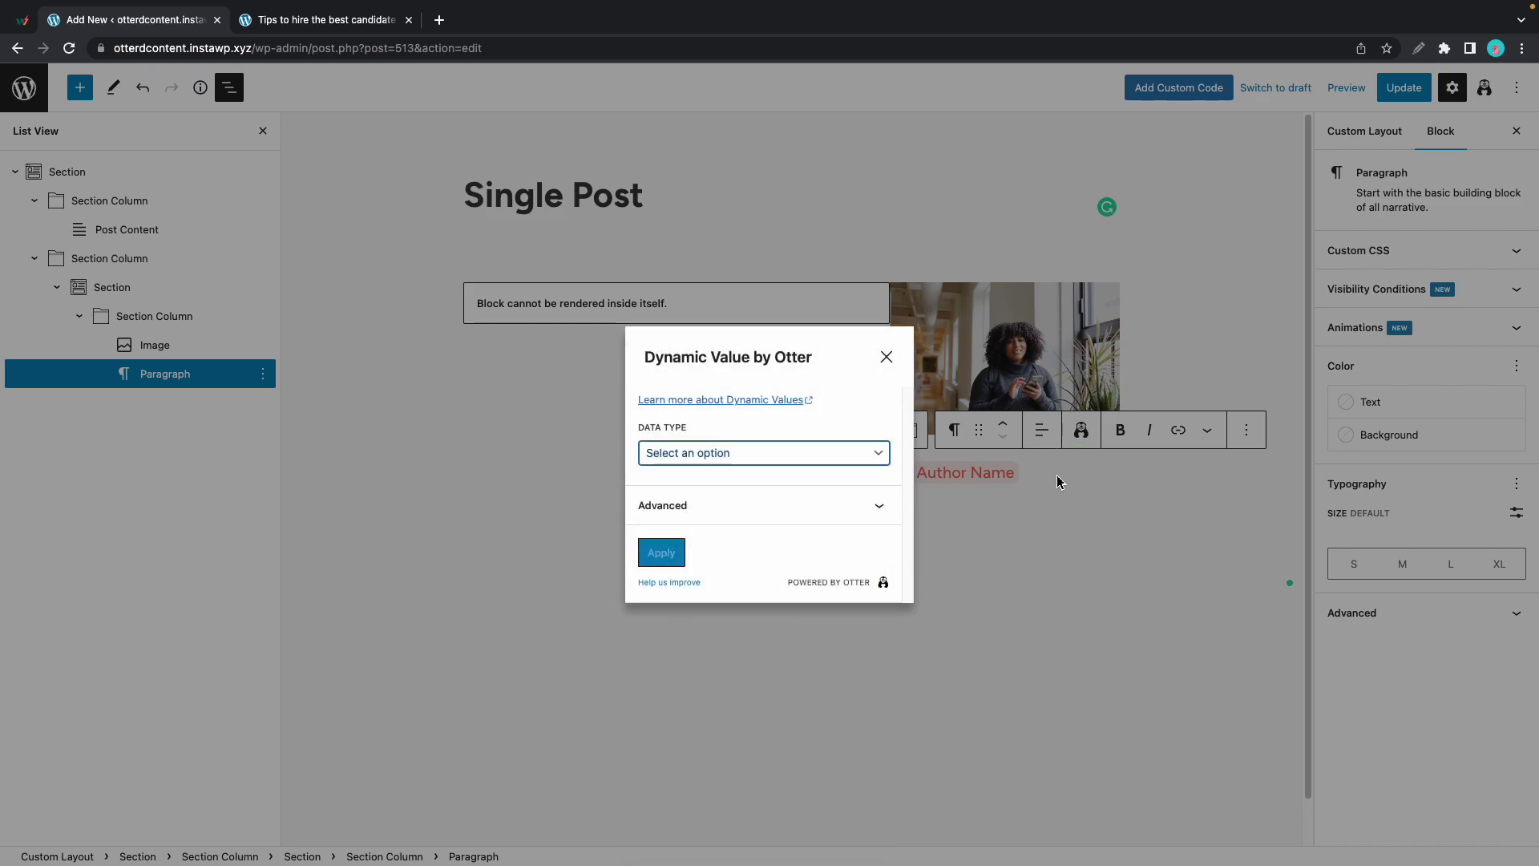
click(1034, 476)
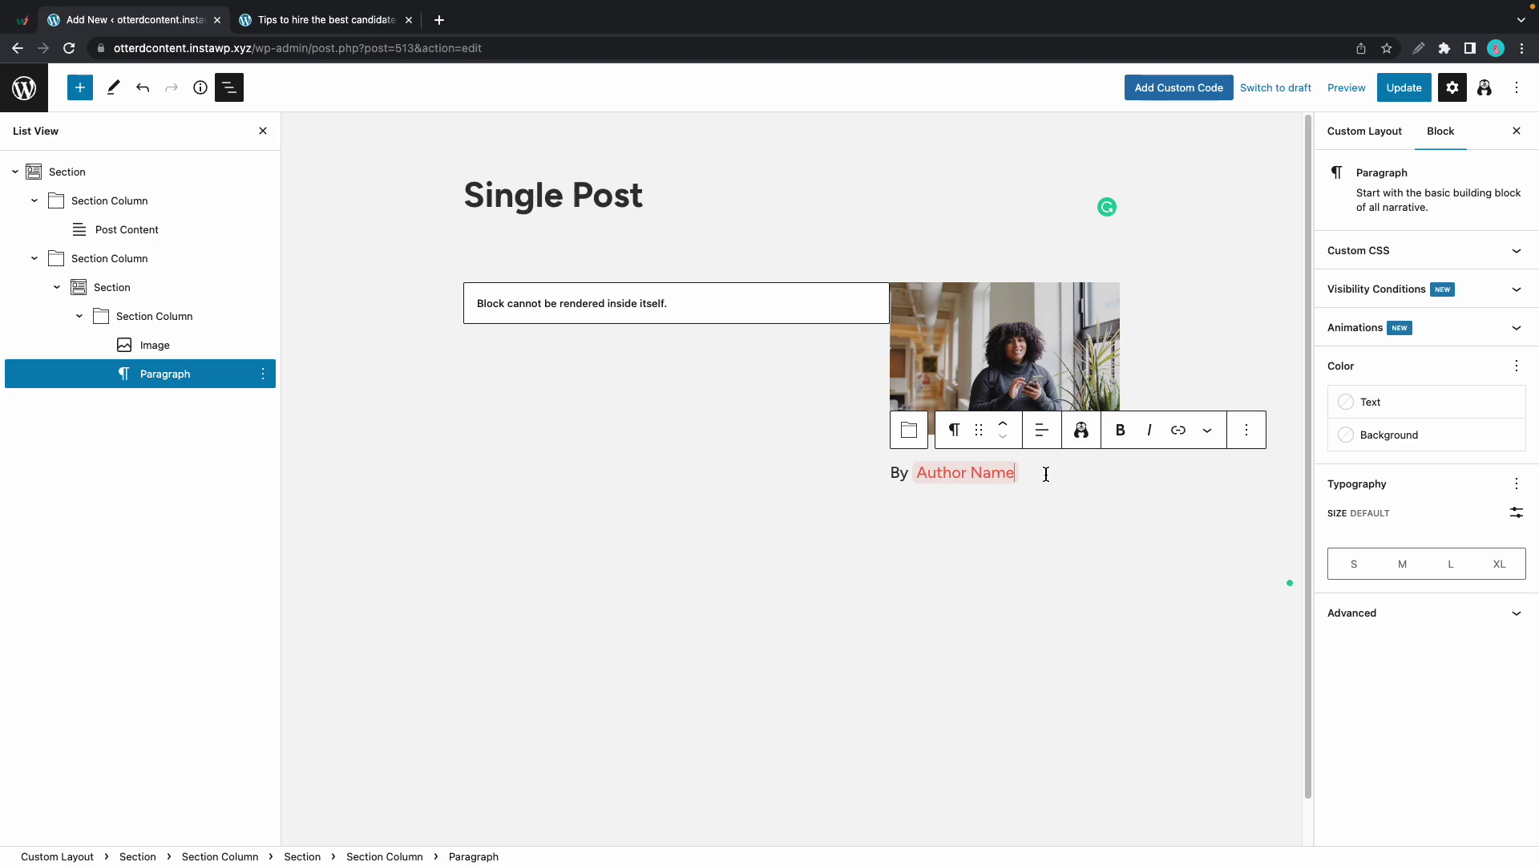
Add a new paragraph below containing the Author Description dynamic tag
key(Return)
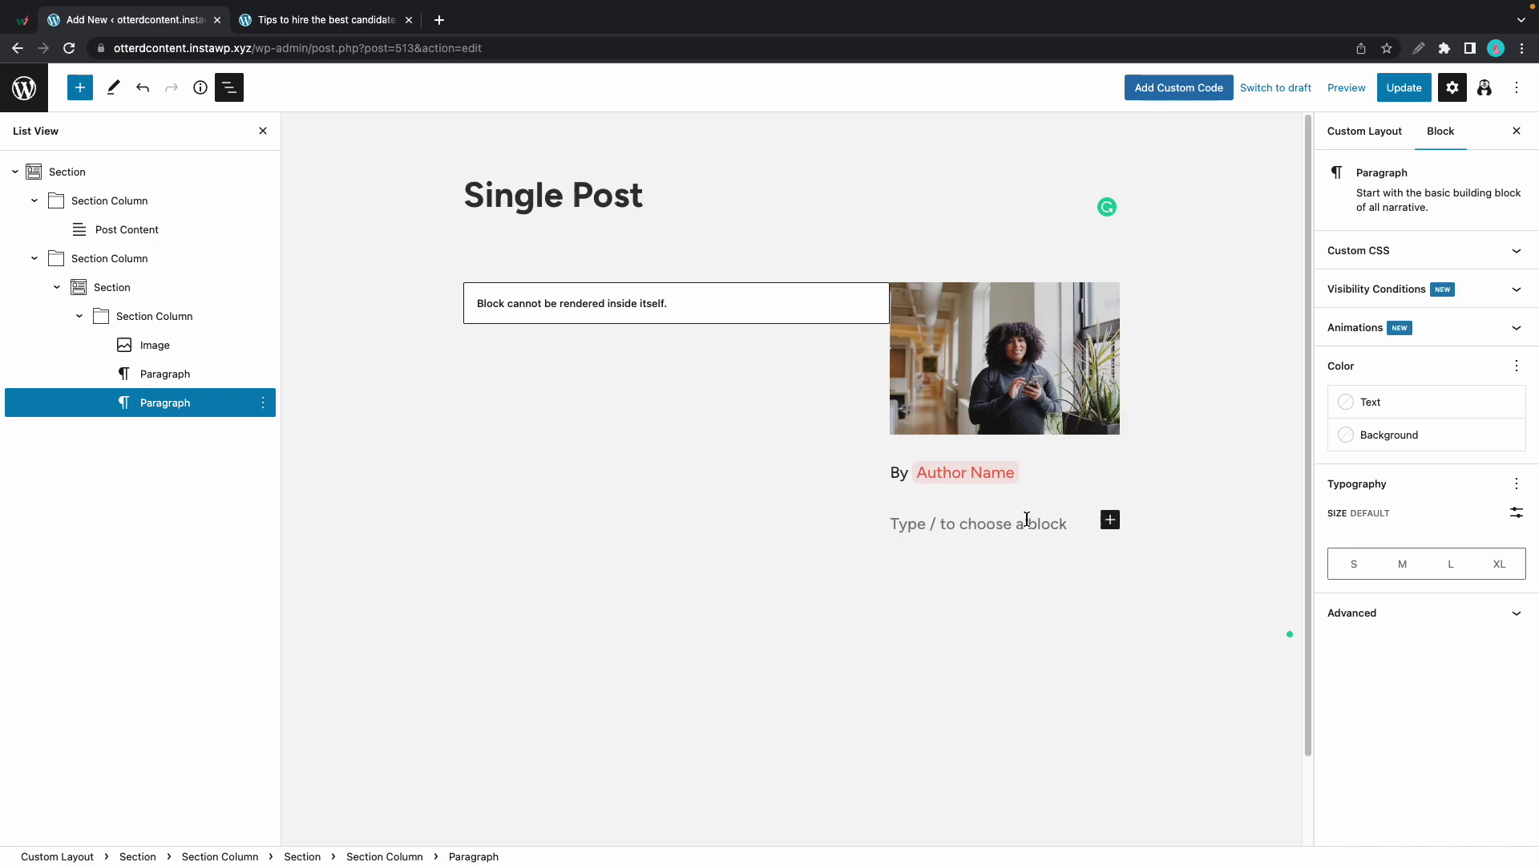
text(%)
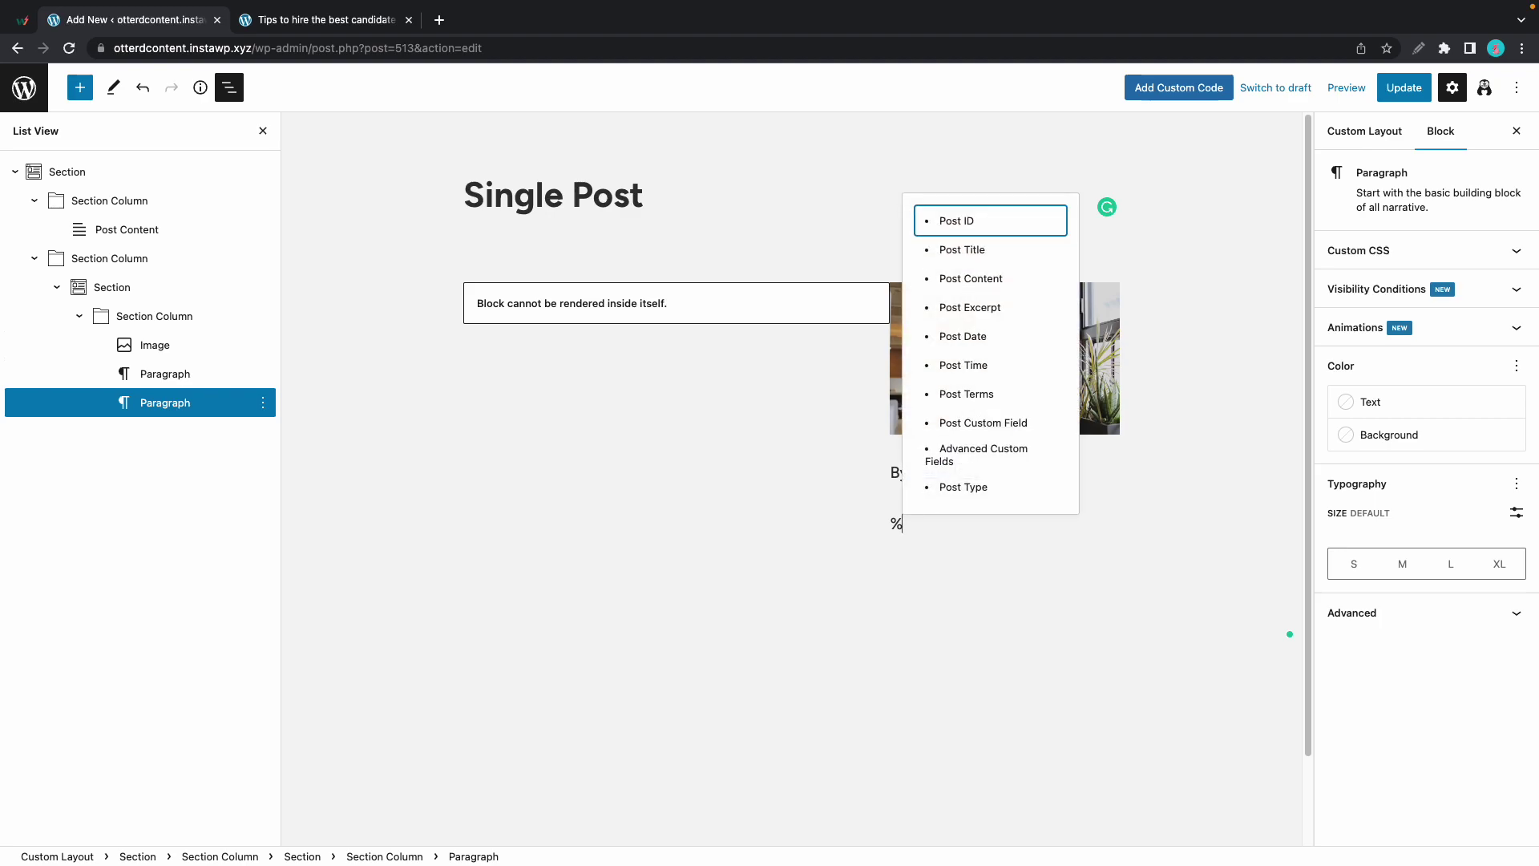
text(Auth)
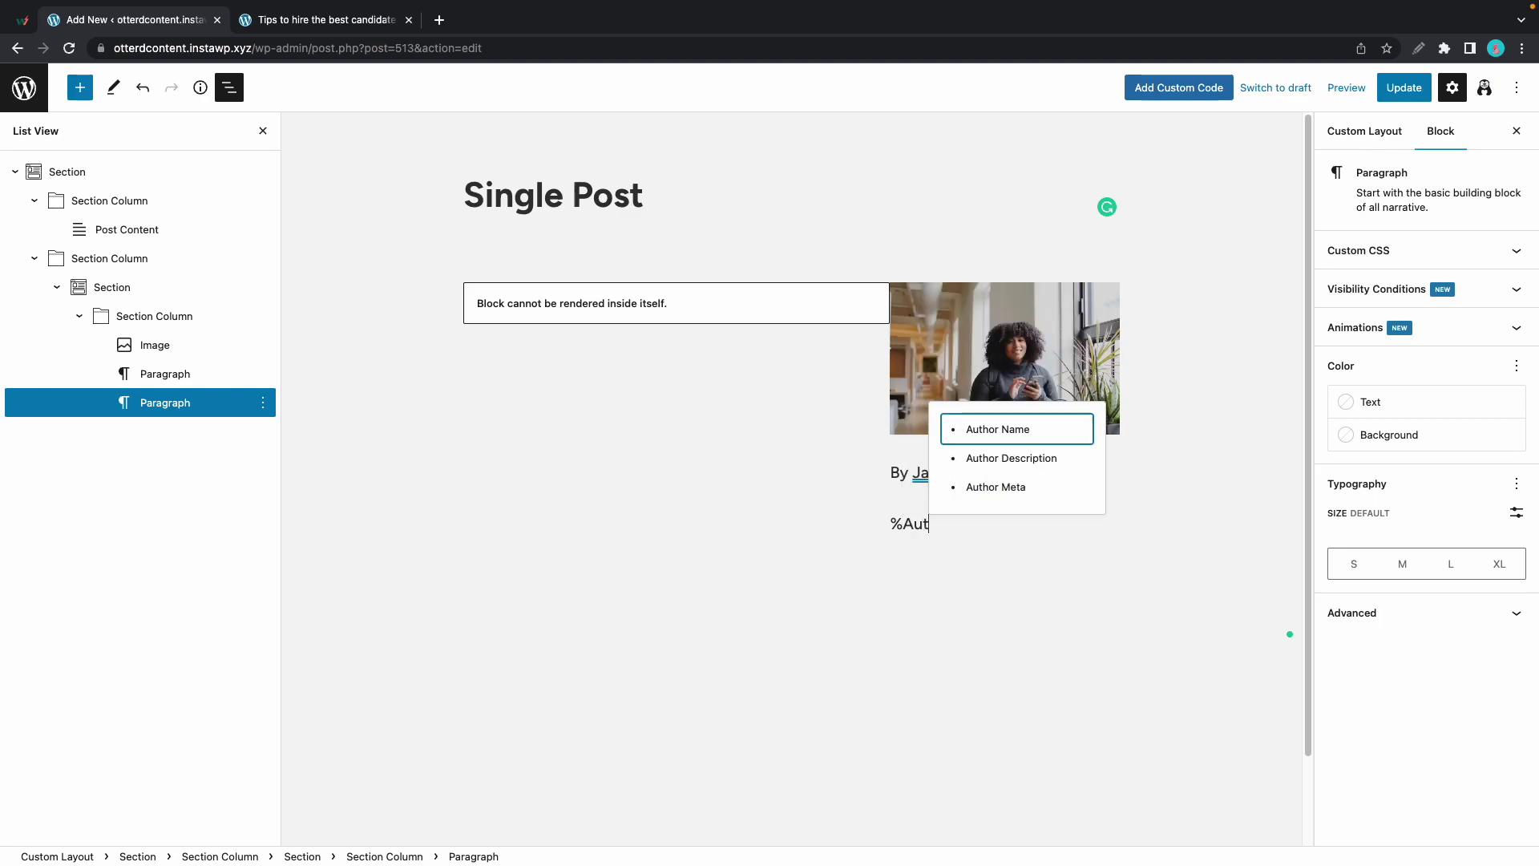
click(1031, 457)
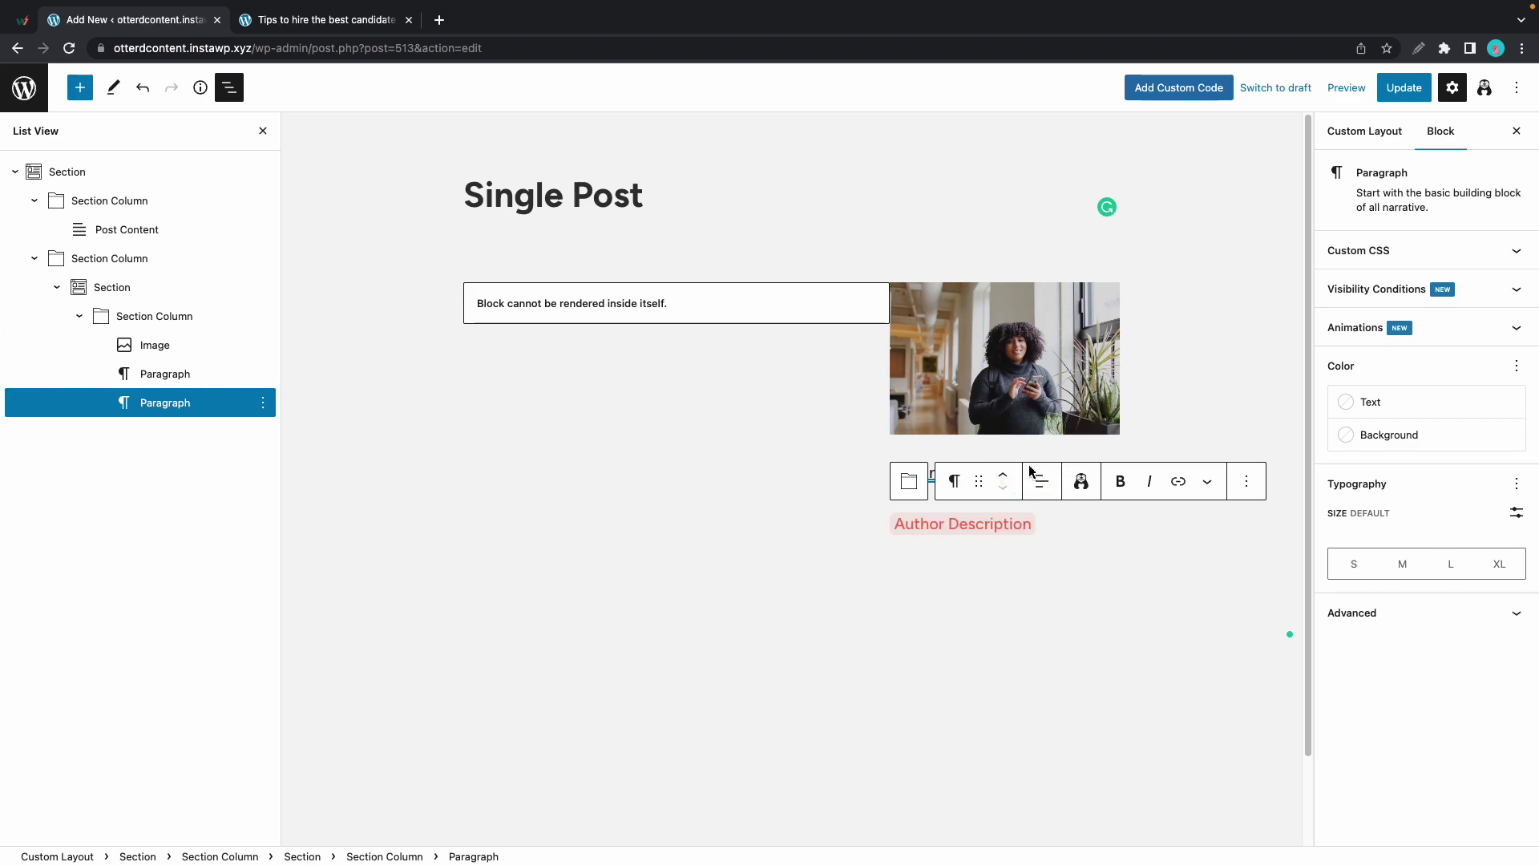
click(209, 322)
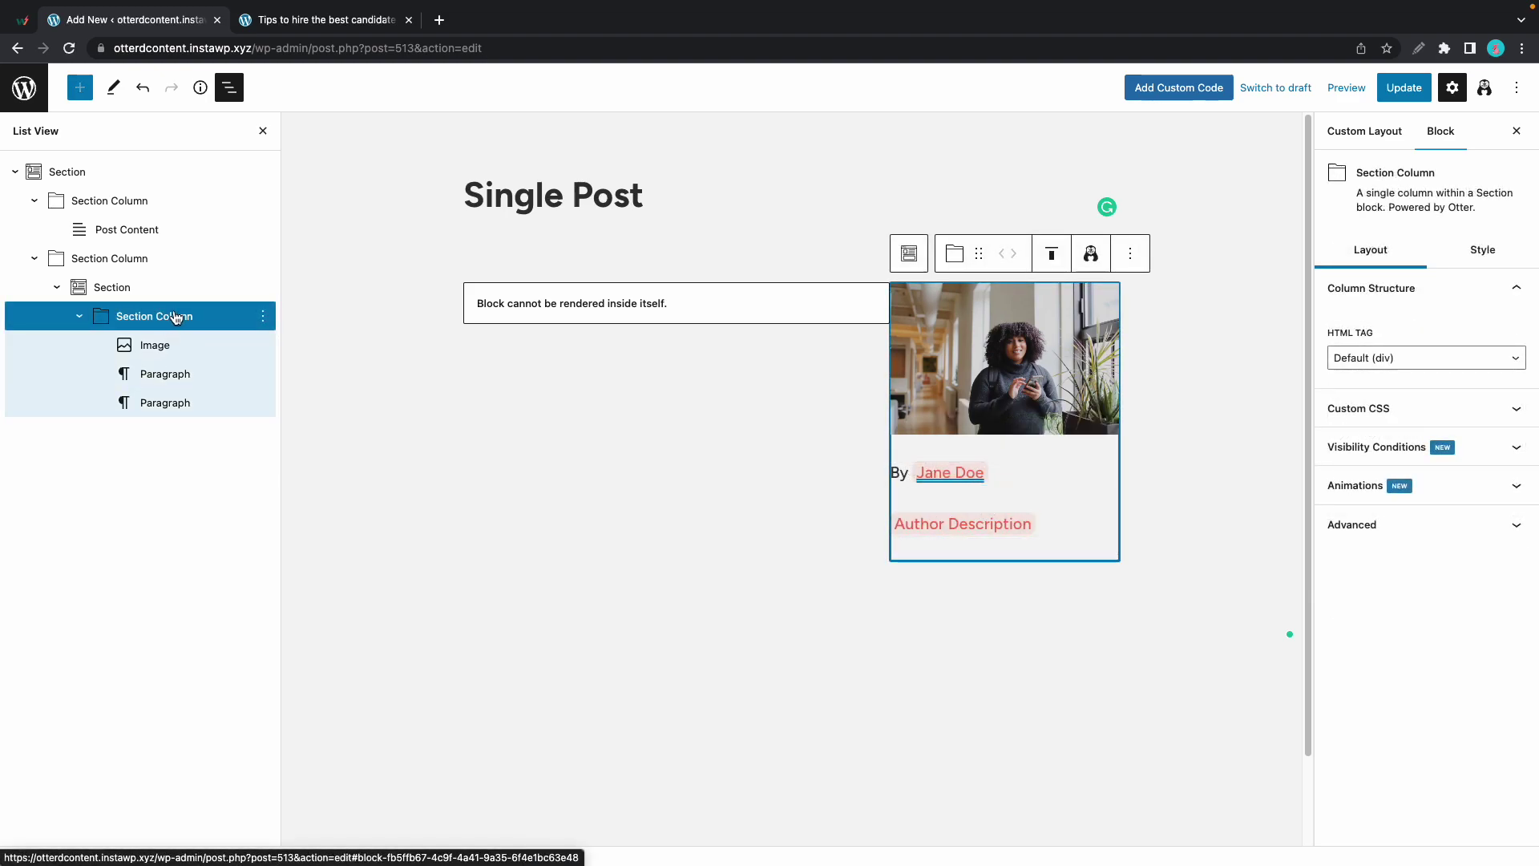
Give the author sidebar column 20 px padding
click(1483, 250)
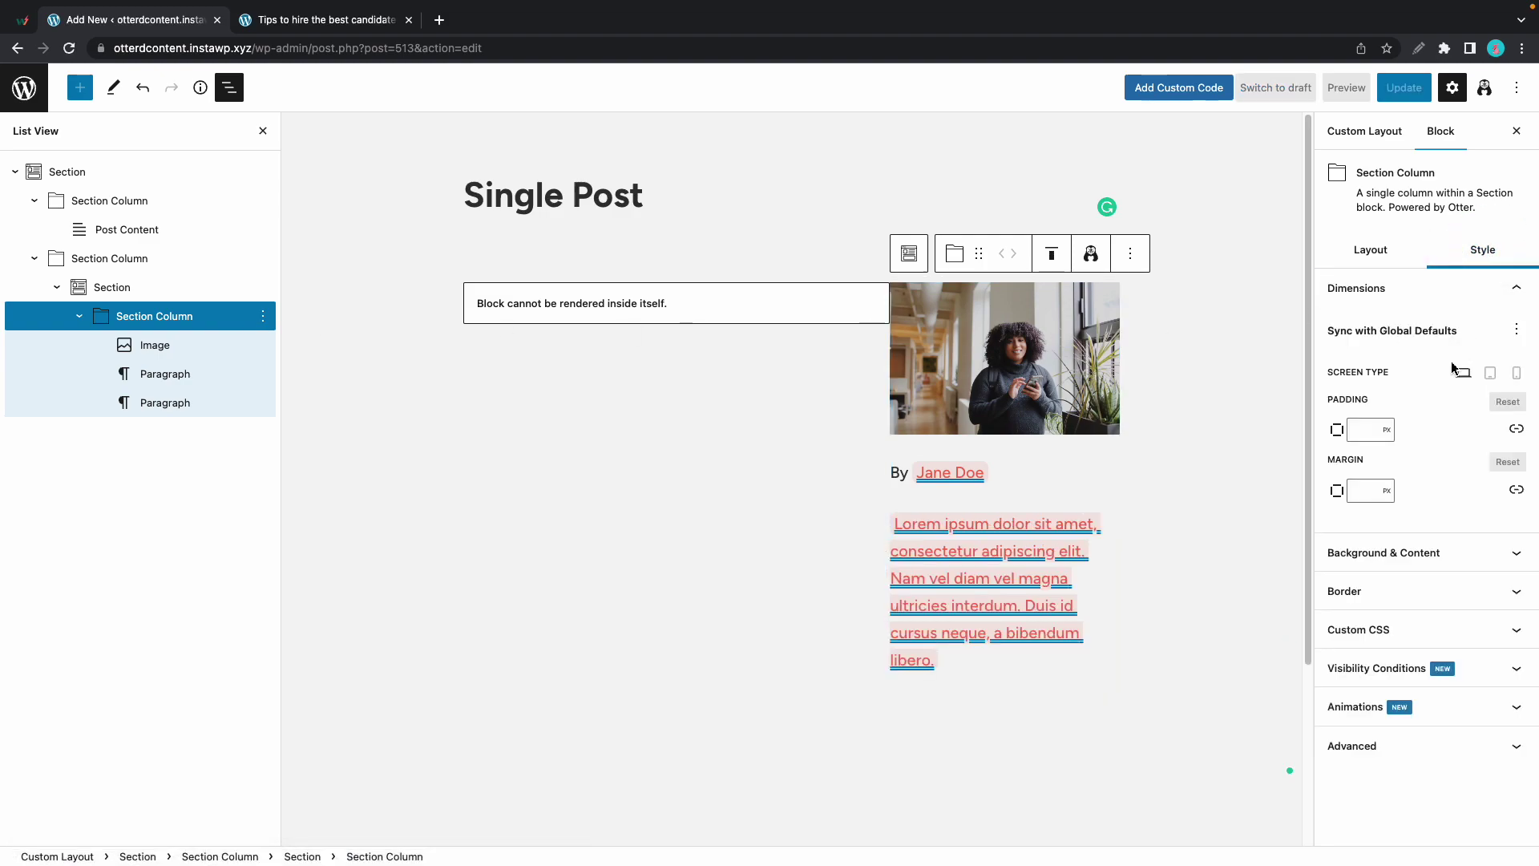
click(1369, 432)
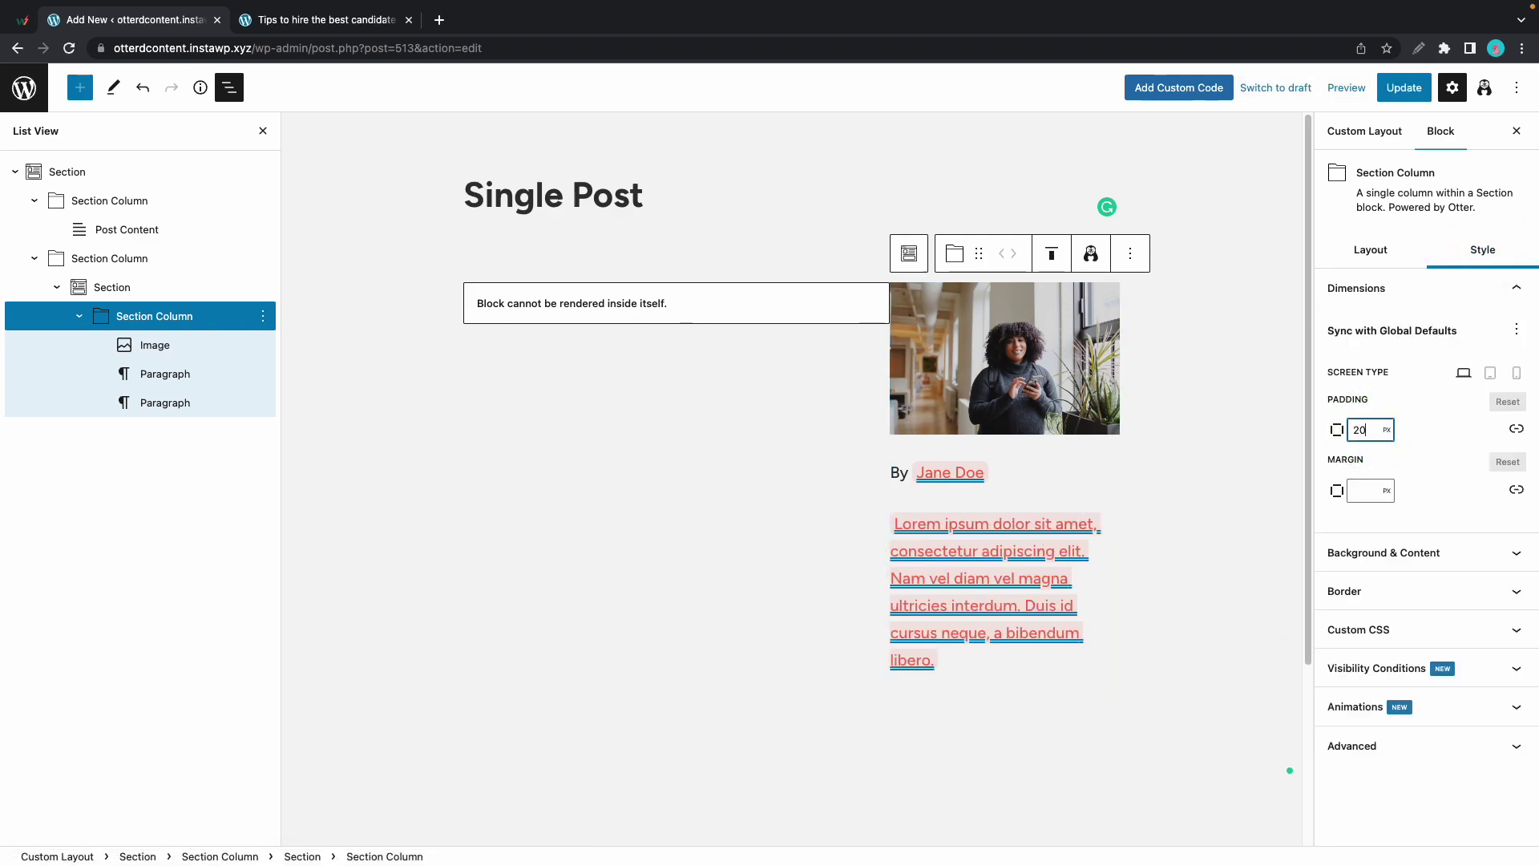
text(20)
key(Return)
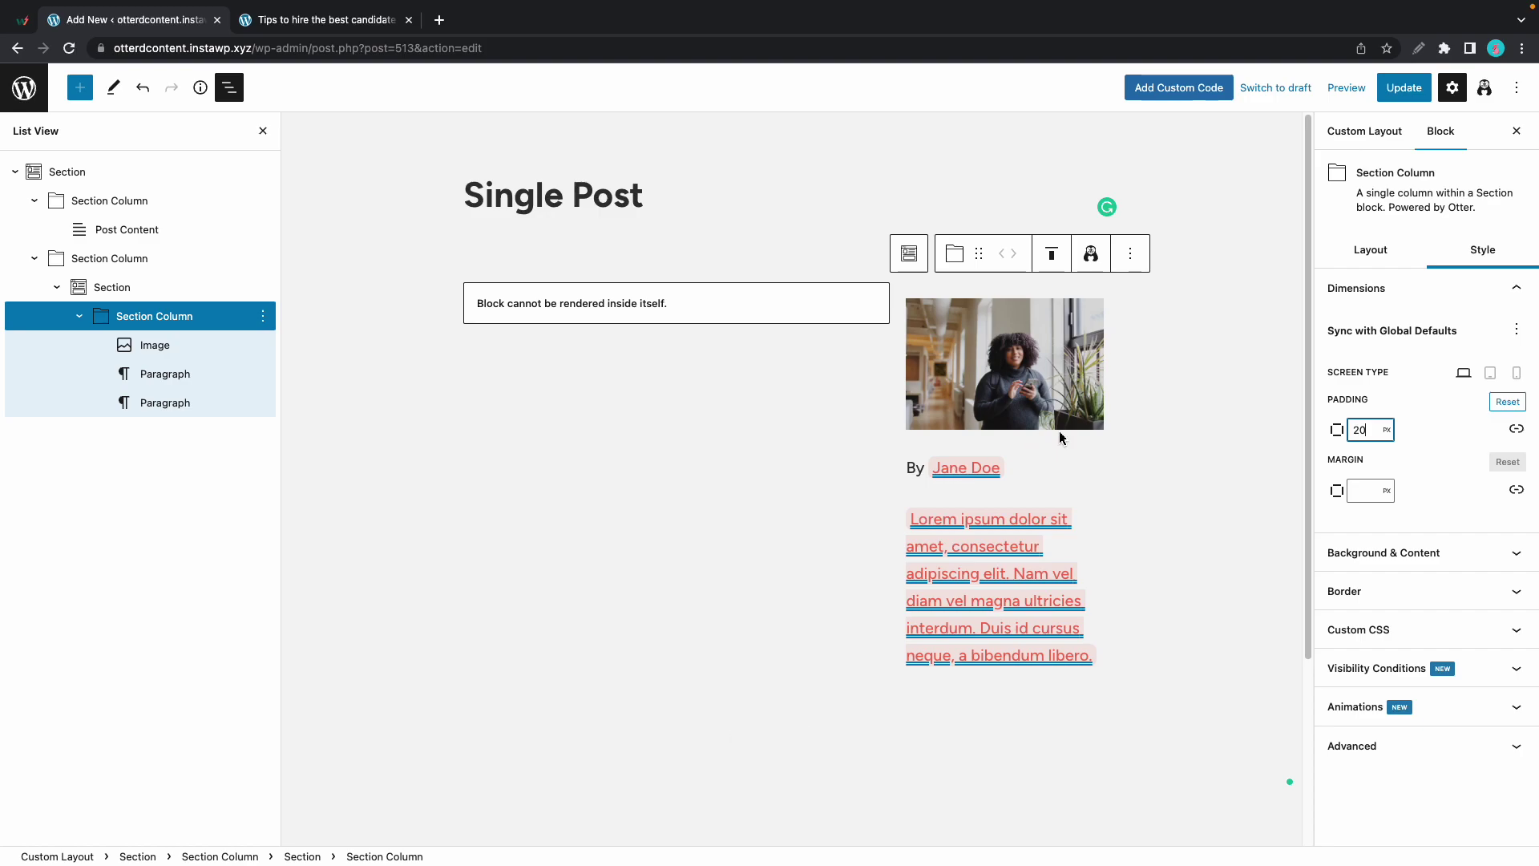
Reselect the sidebar column and give it a light background colour instead of purple
click(185, 342)
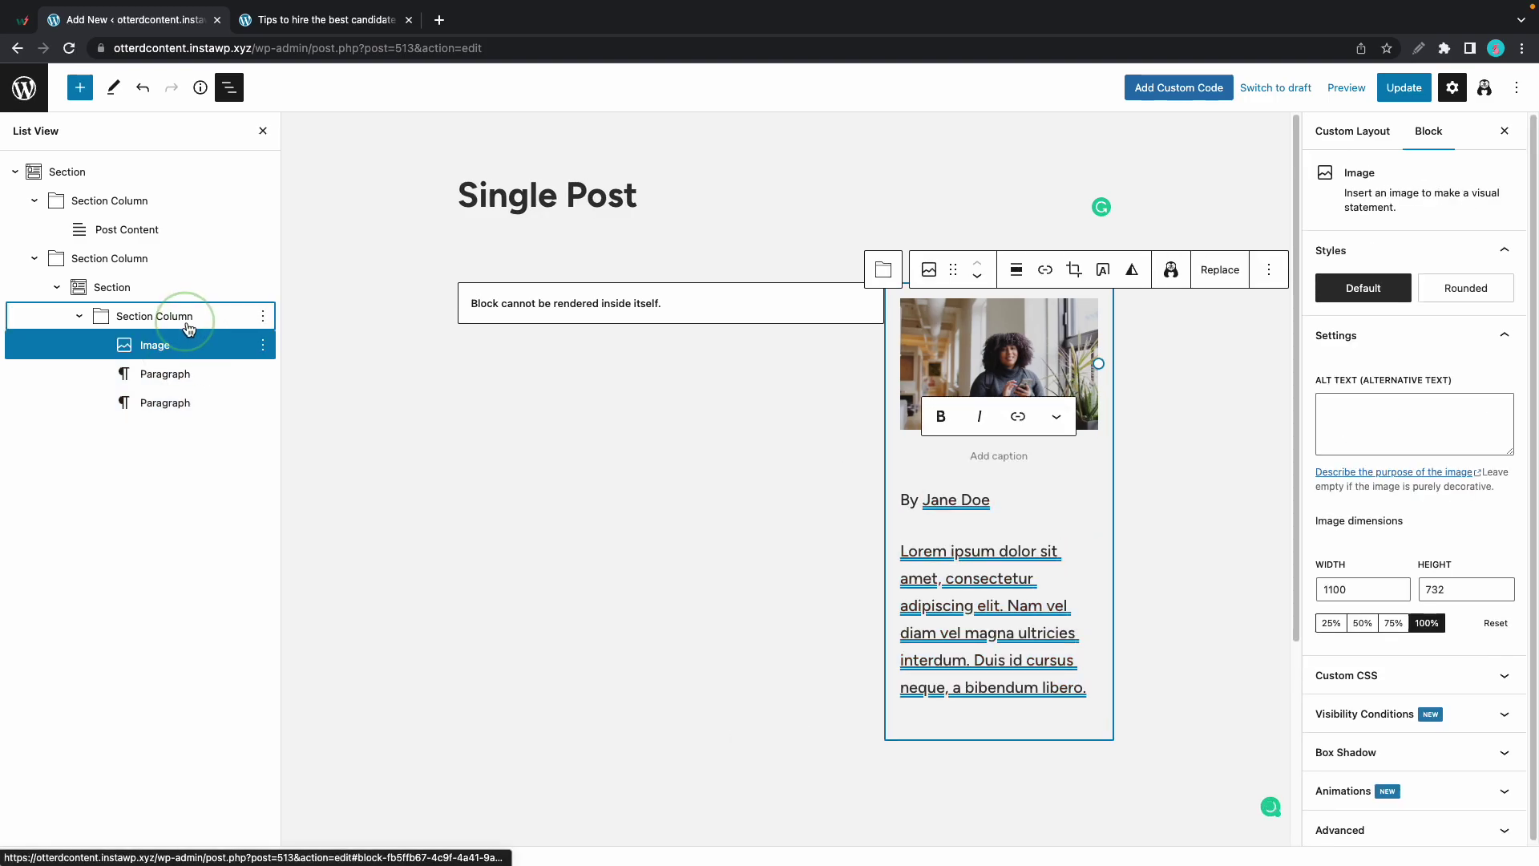
click(188, 320)
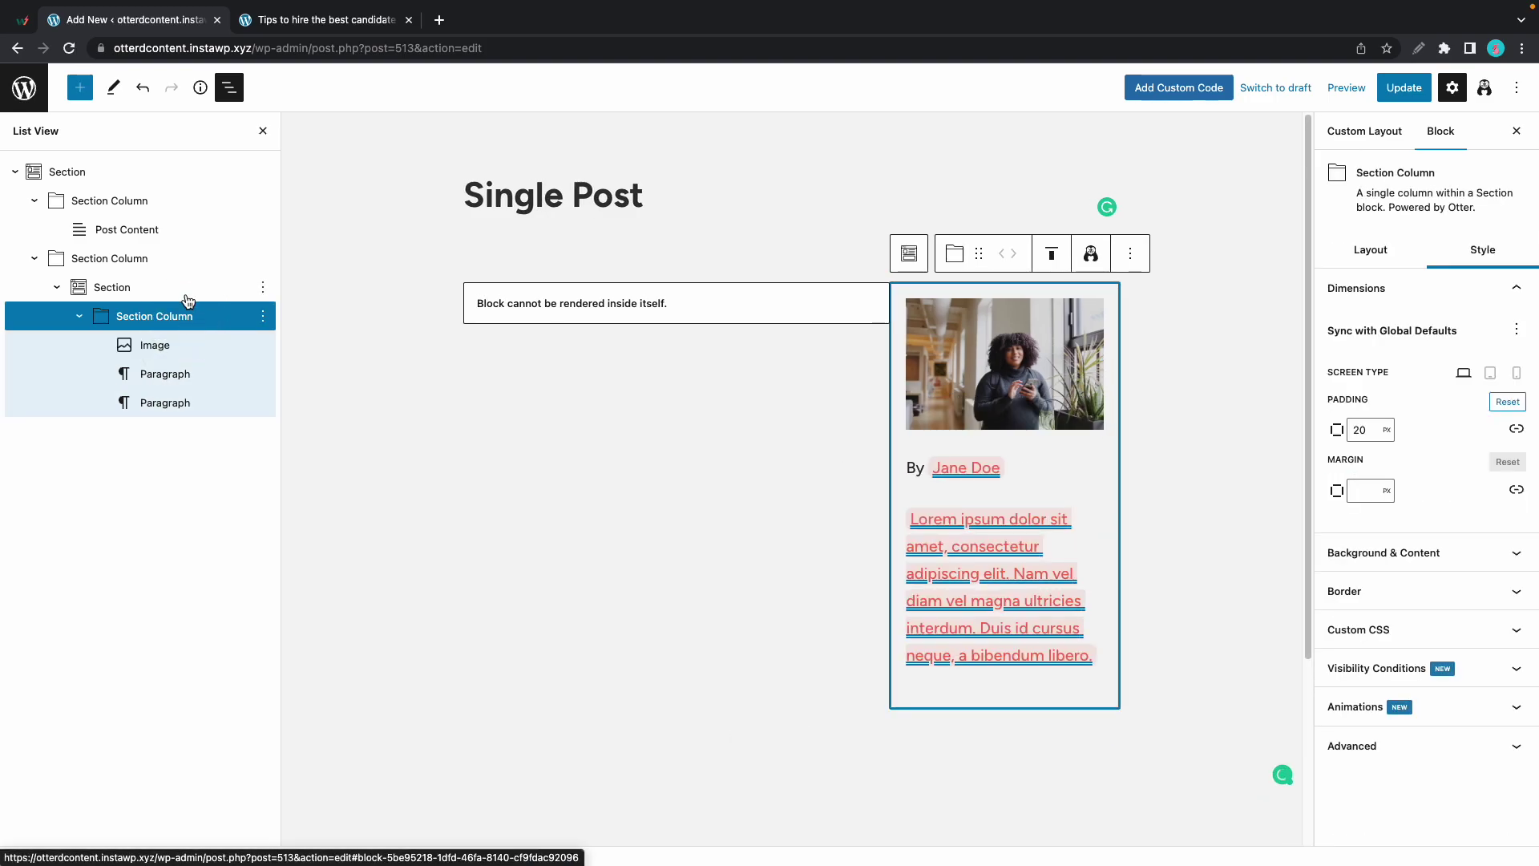
click(186, 289)
click(189, 319)
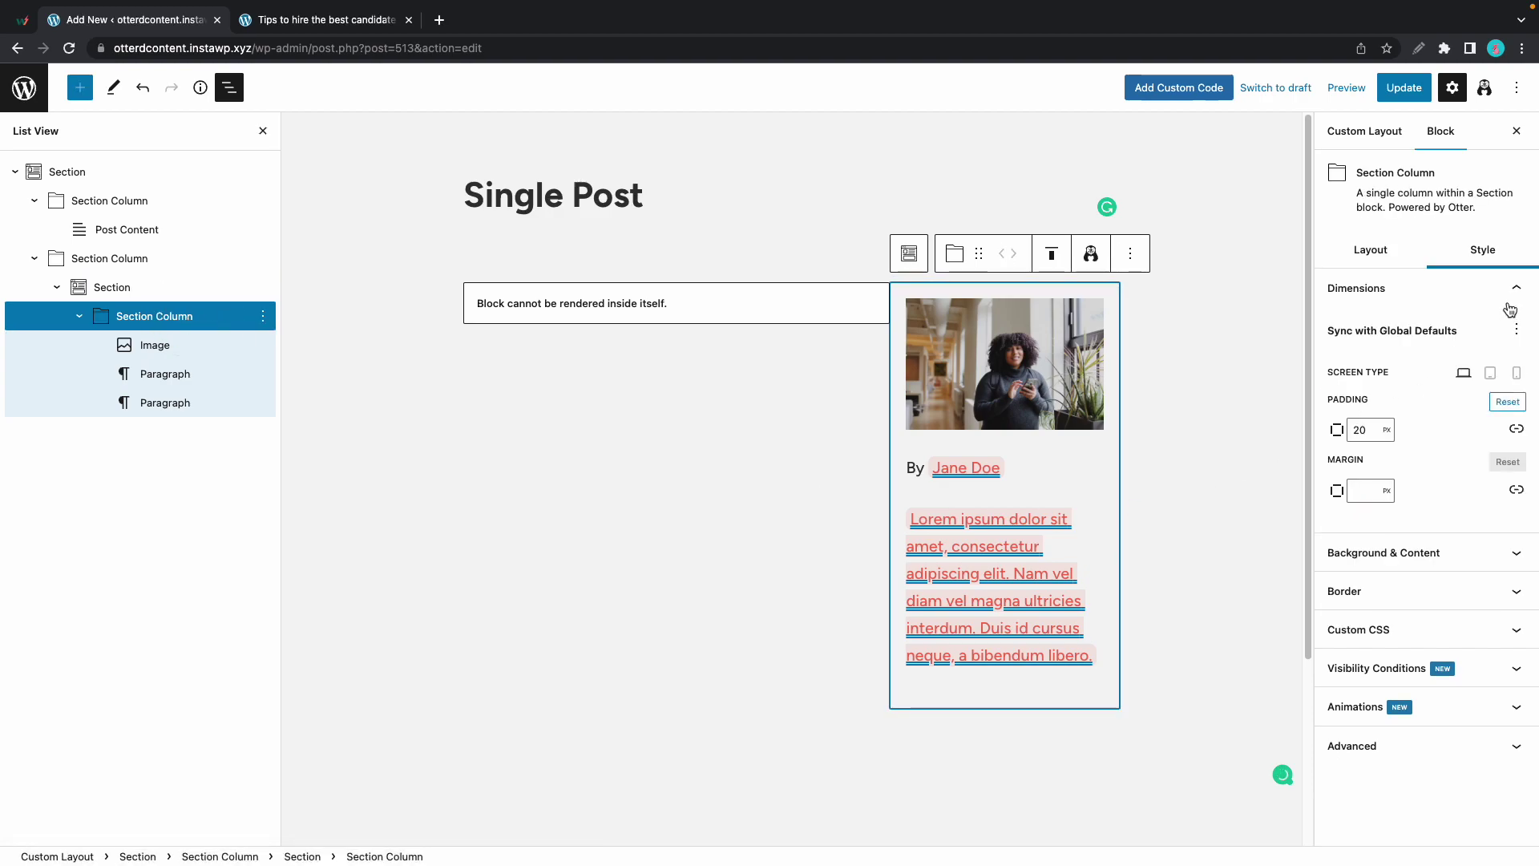
click(1419, 550)
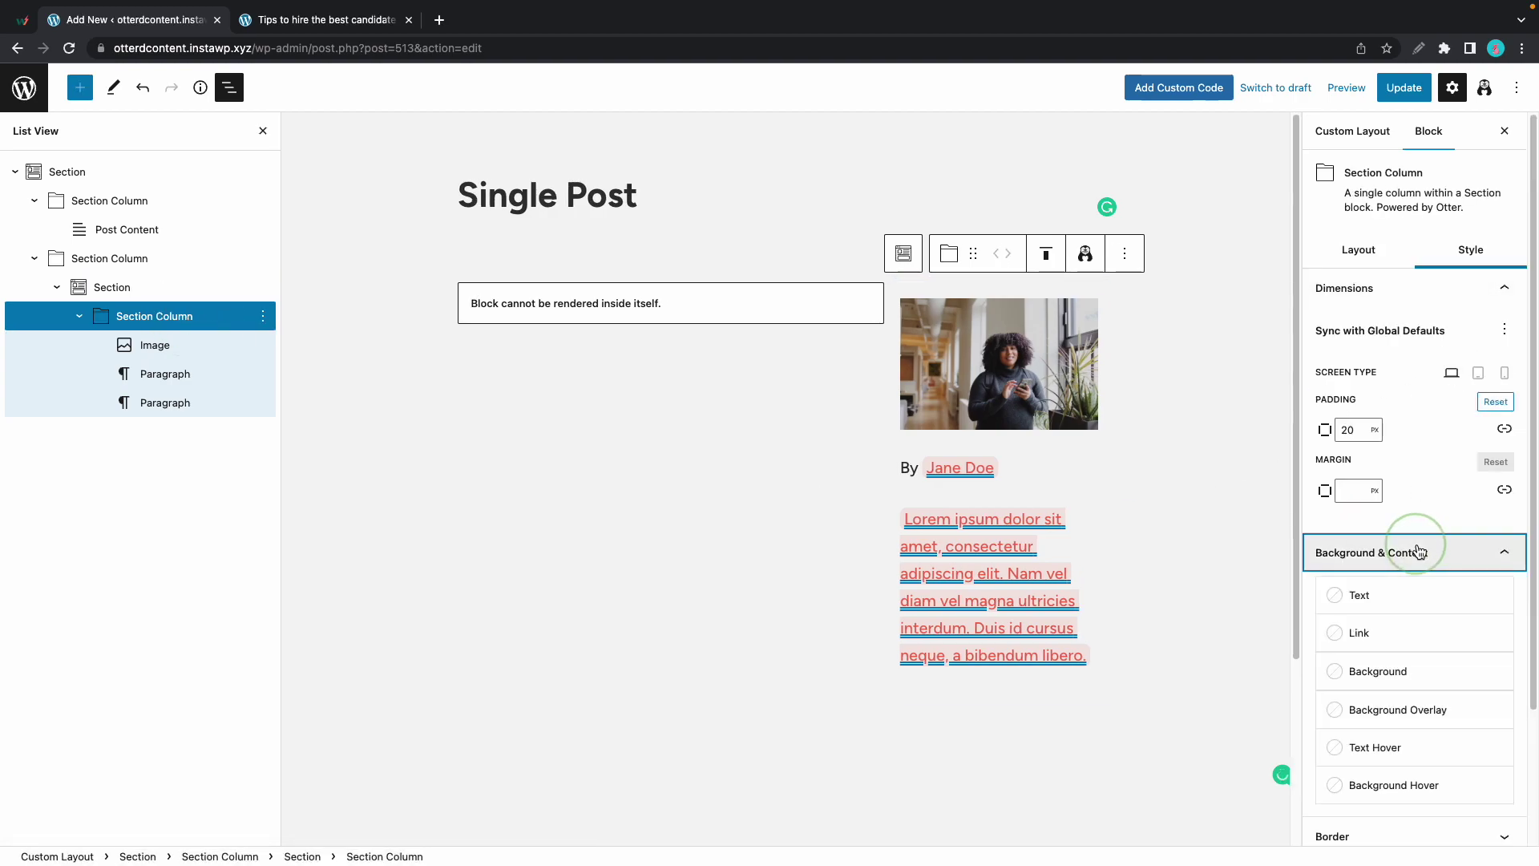
click(1395, 673)
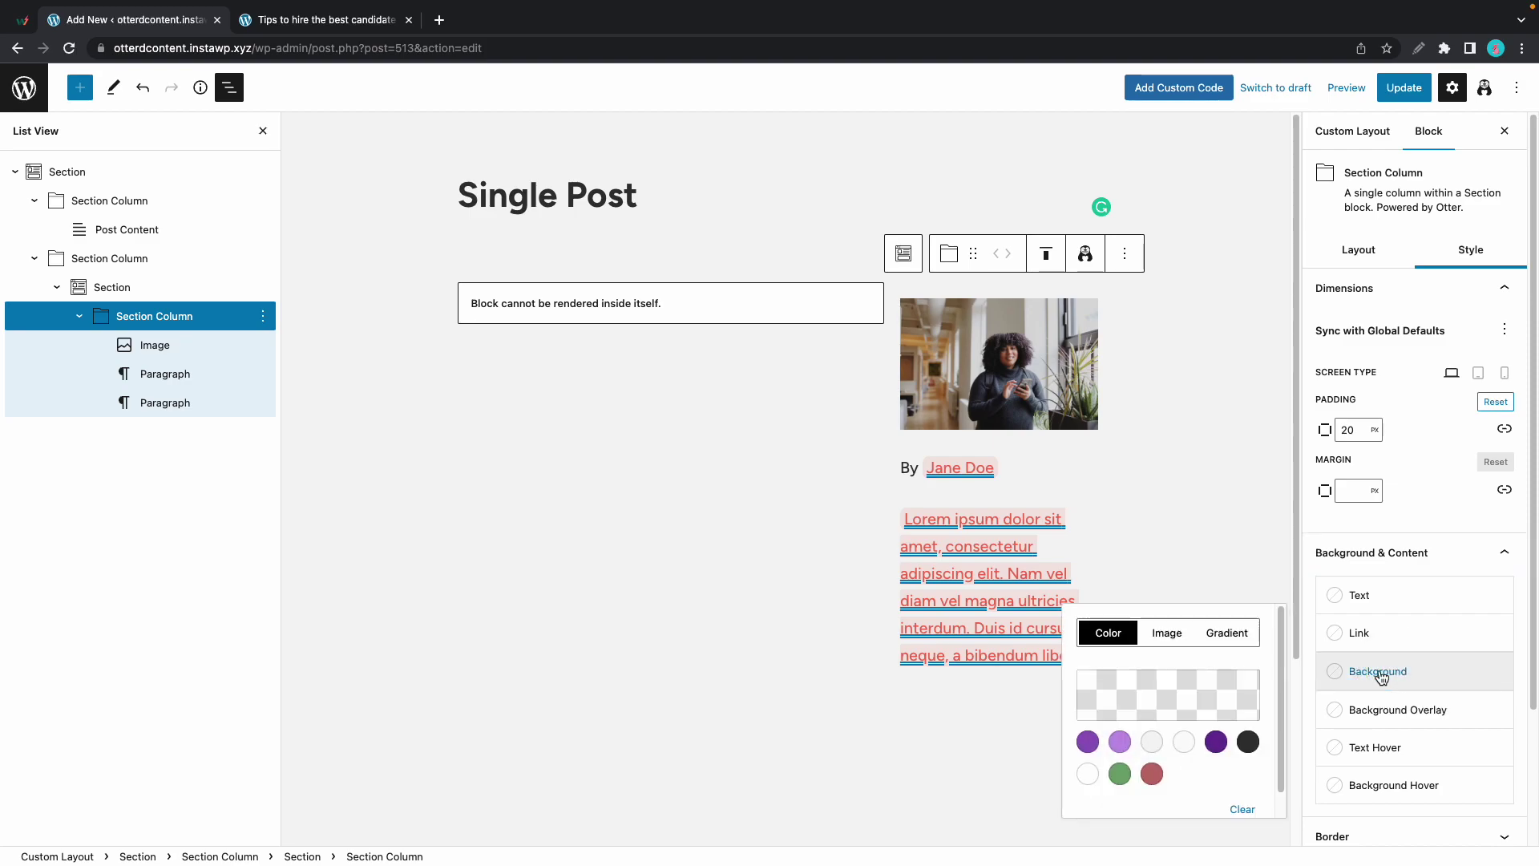
click(1216, 742)
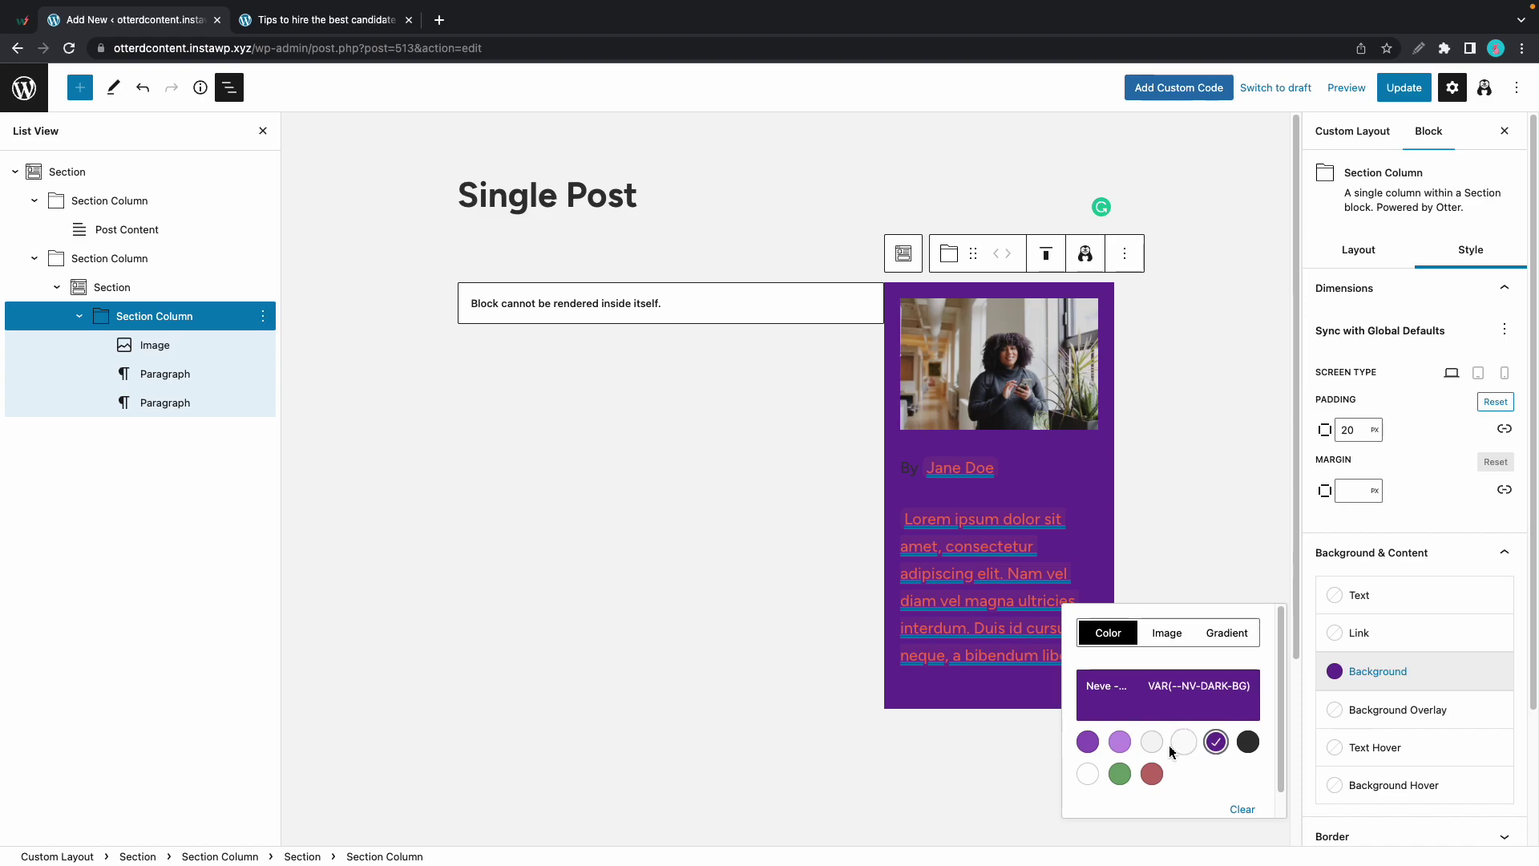
click(1186, 742)
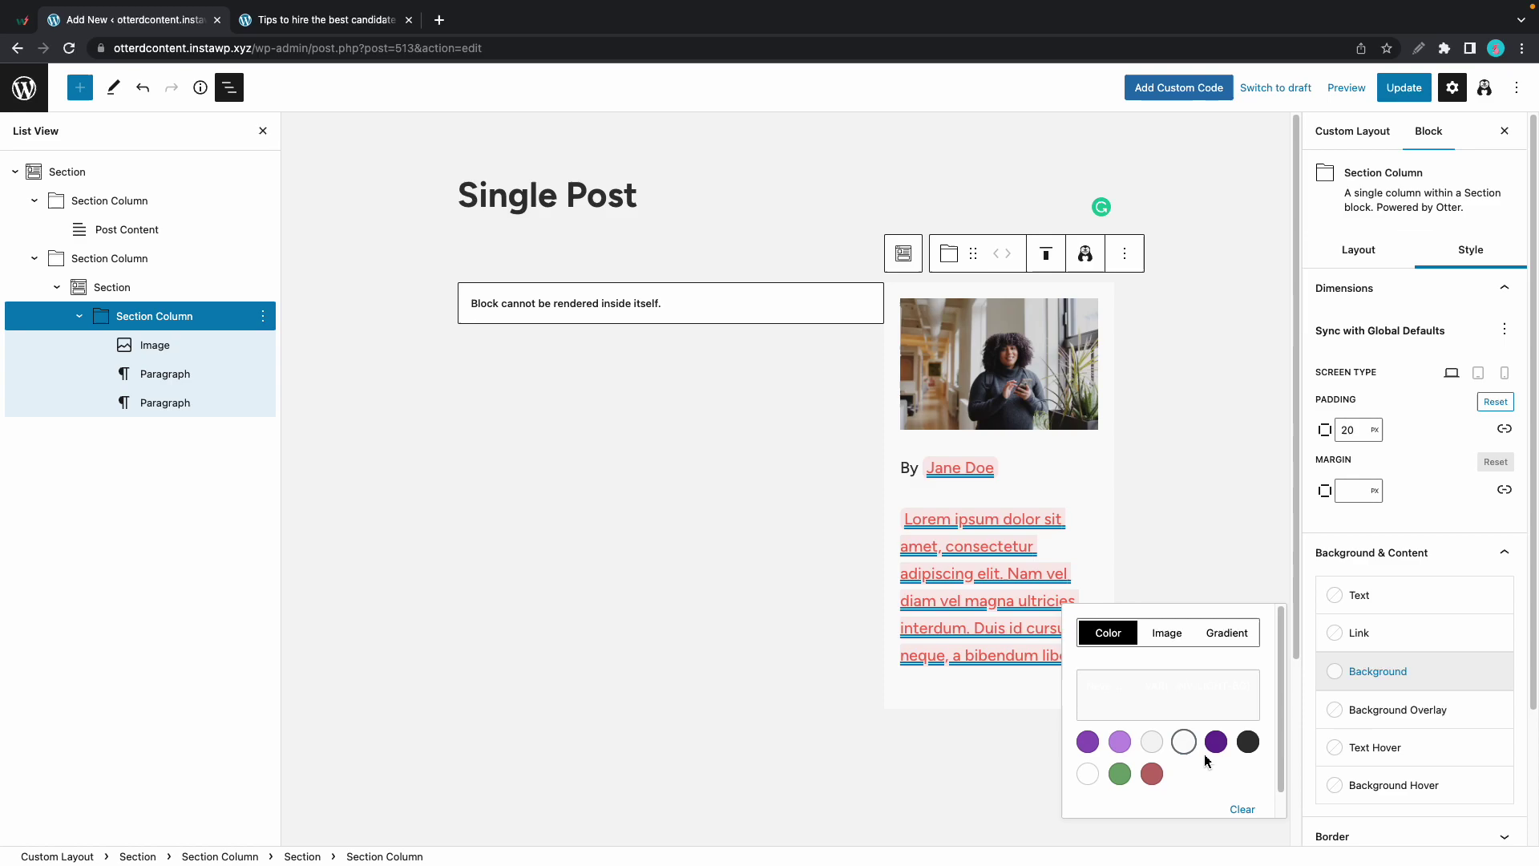
Round the author column's corners with a 20 px radius, update the layout, and view the live post
click(1507, 560)
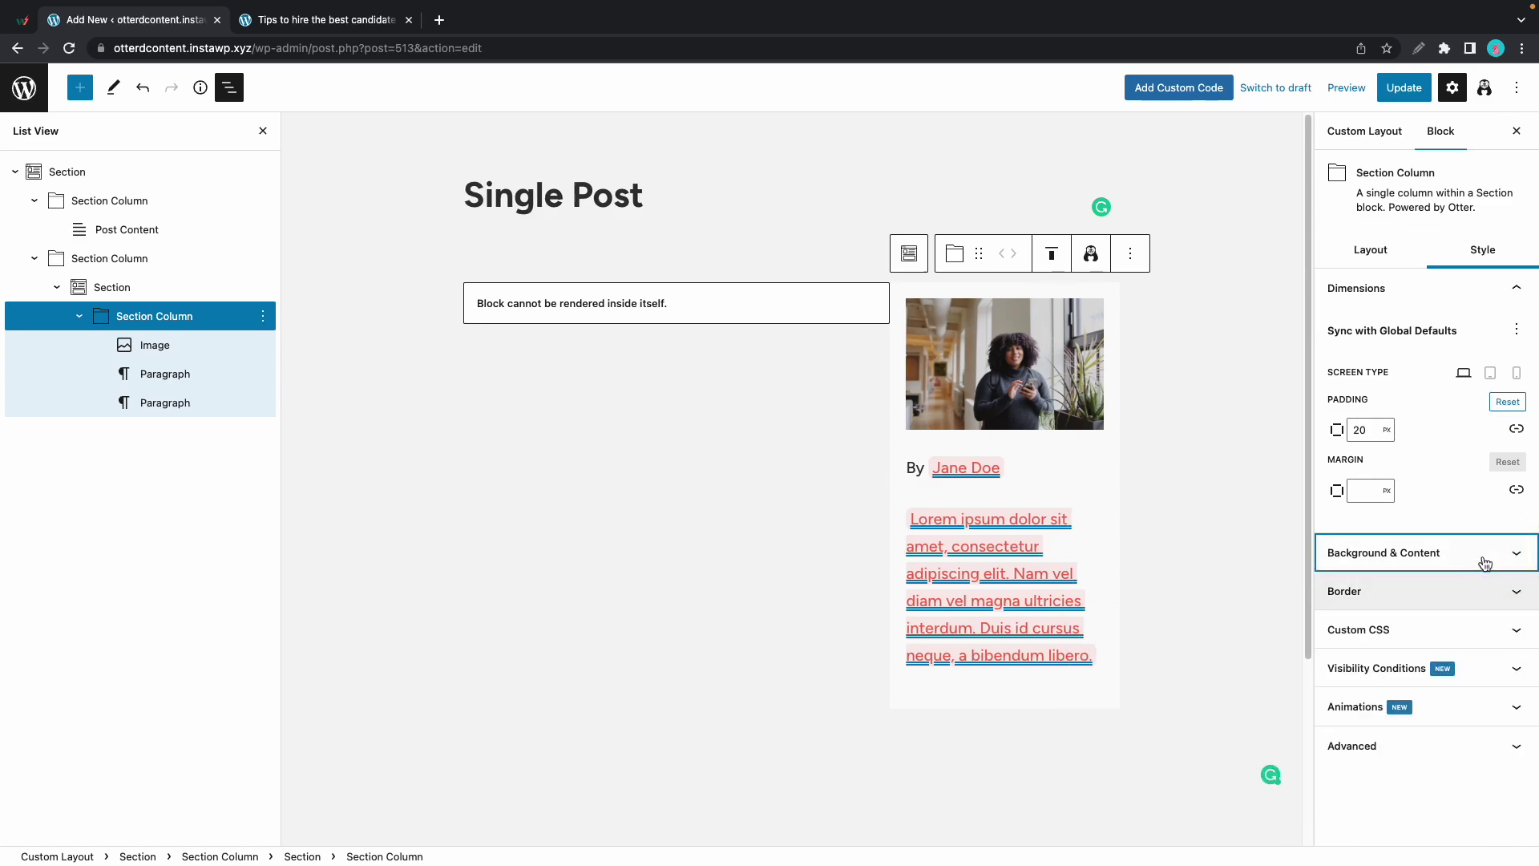
click(1516, 597)
scroll(1392, 670, down, 2)
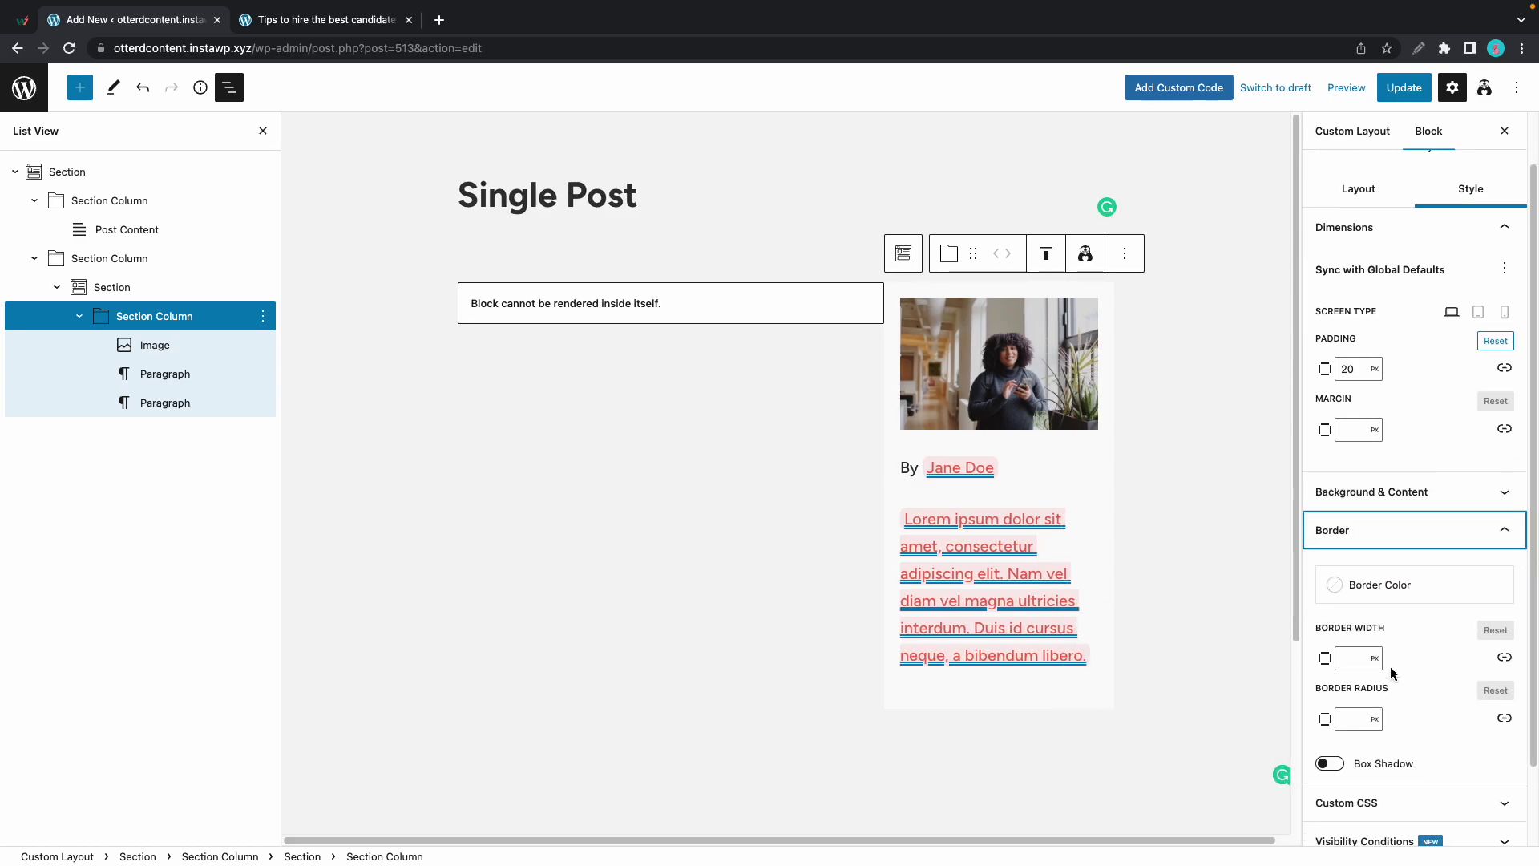
click(1352, 706)
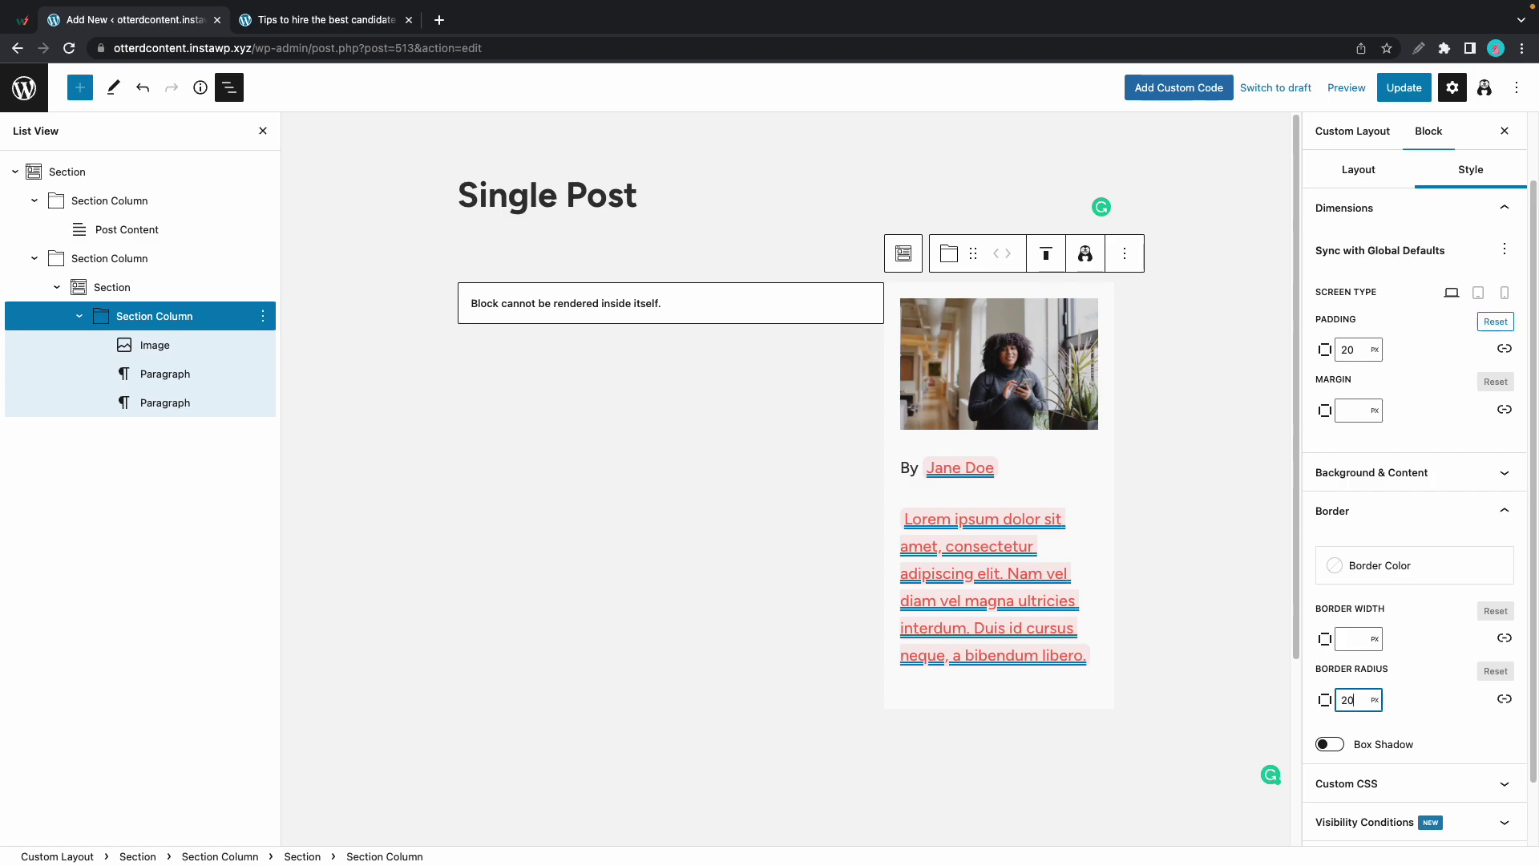
text(20)
key(Return)
click(1404, 89)
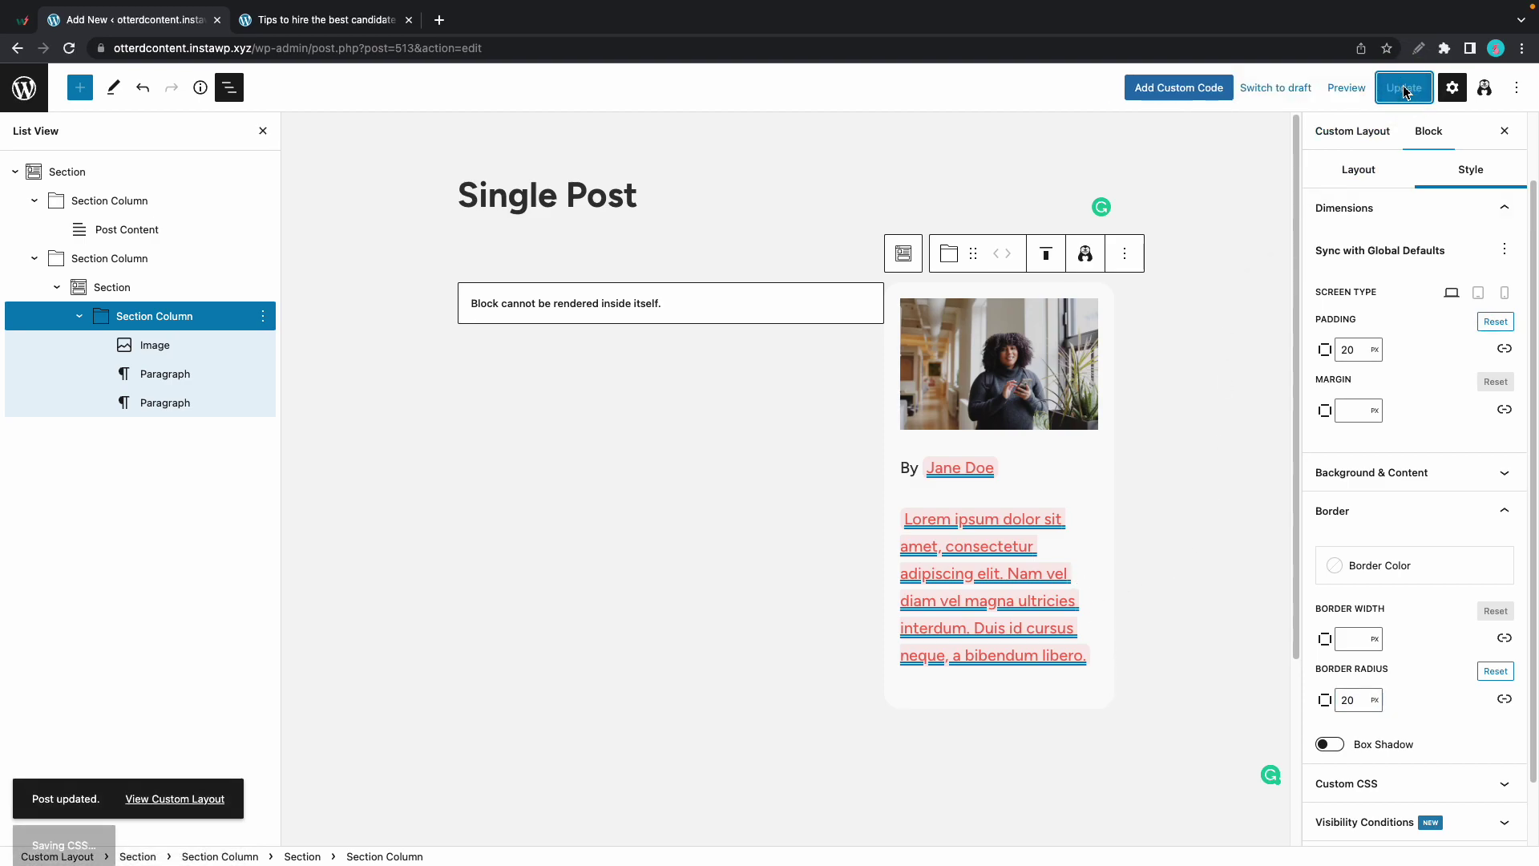
click(363, 24)
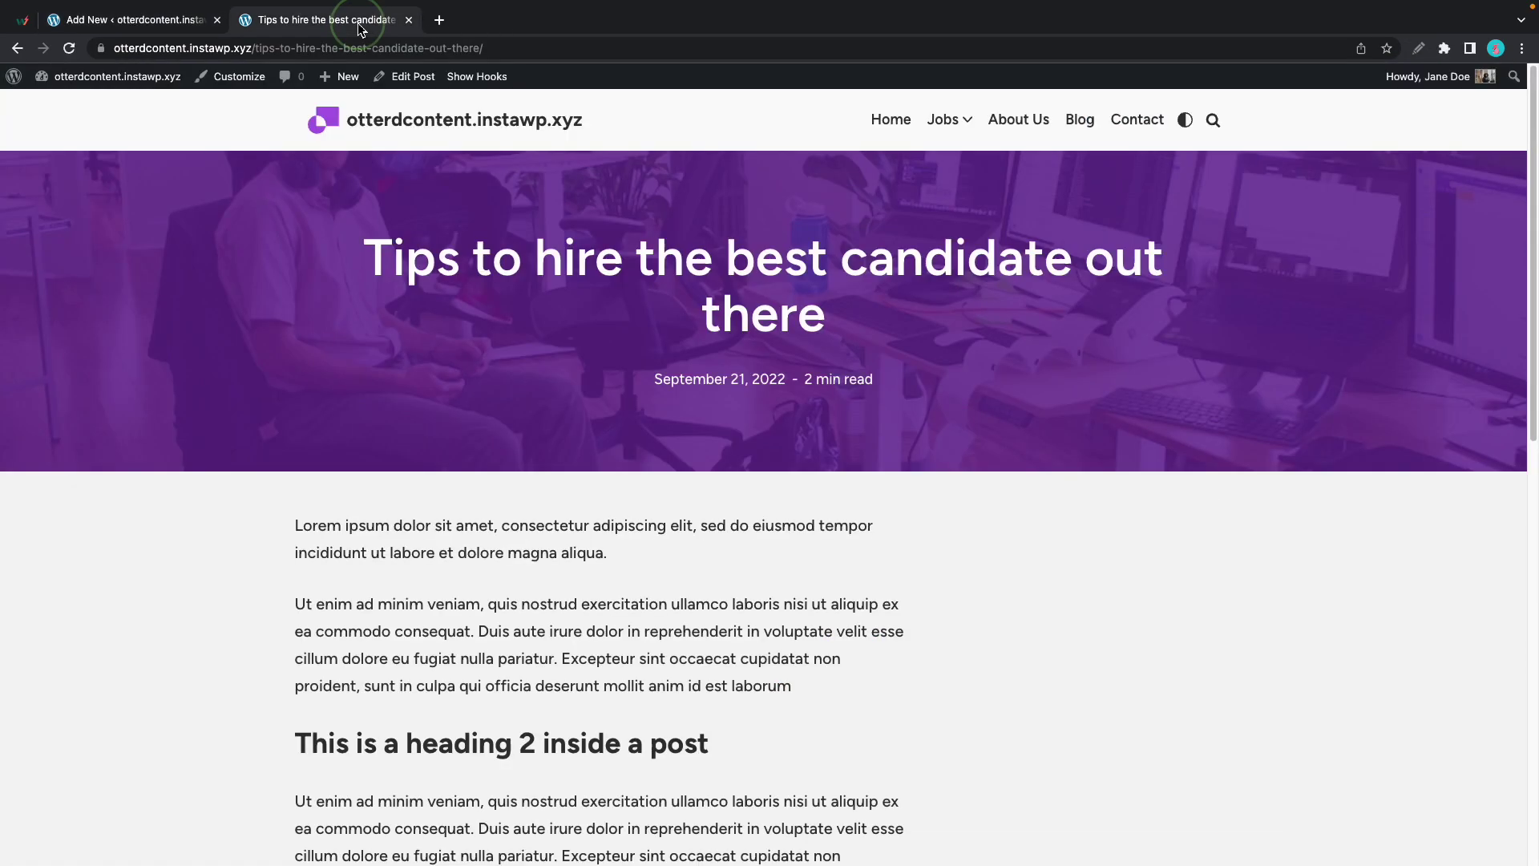
Reload the live post to check the author card, then select the post content column in the editor
click(70, 49)
scroll(753, 516, down, 2)
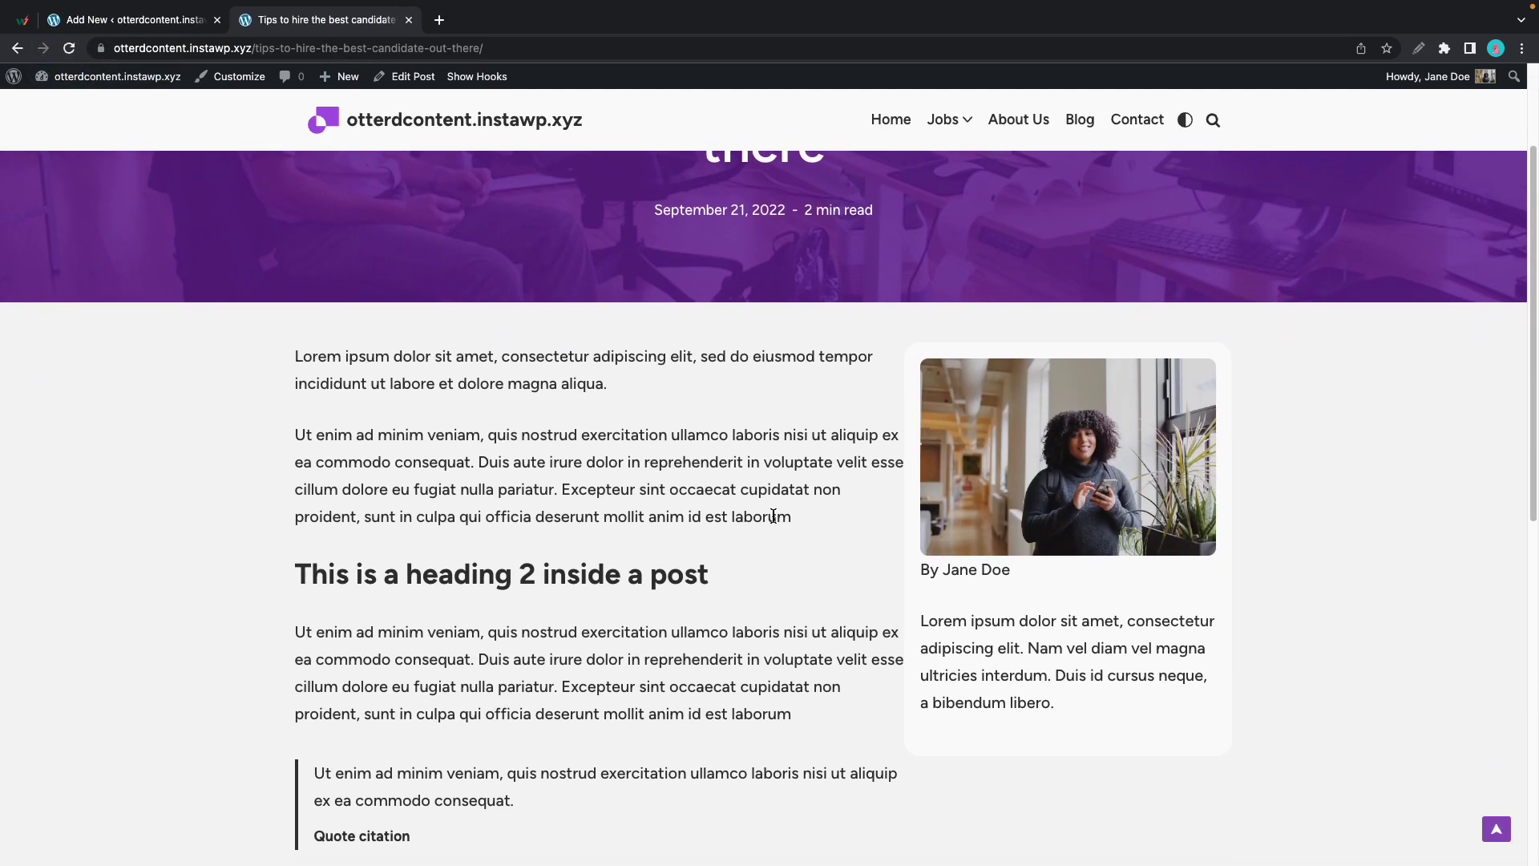
scroll(774, 516, down, 1)
scroll(986, 543, up, 1)
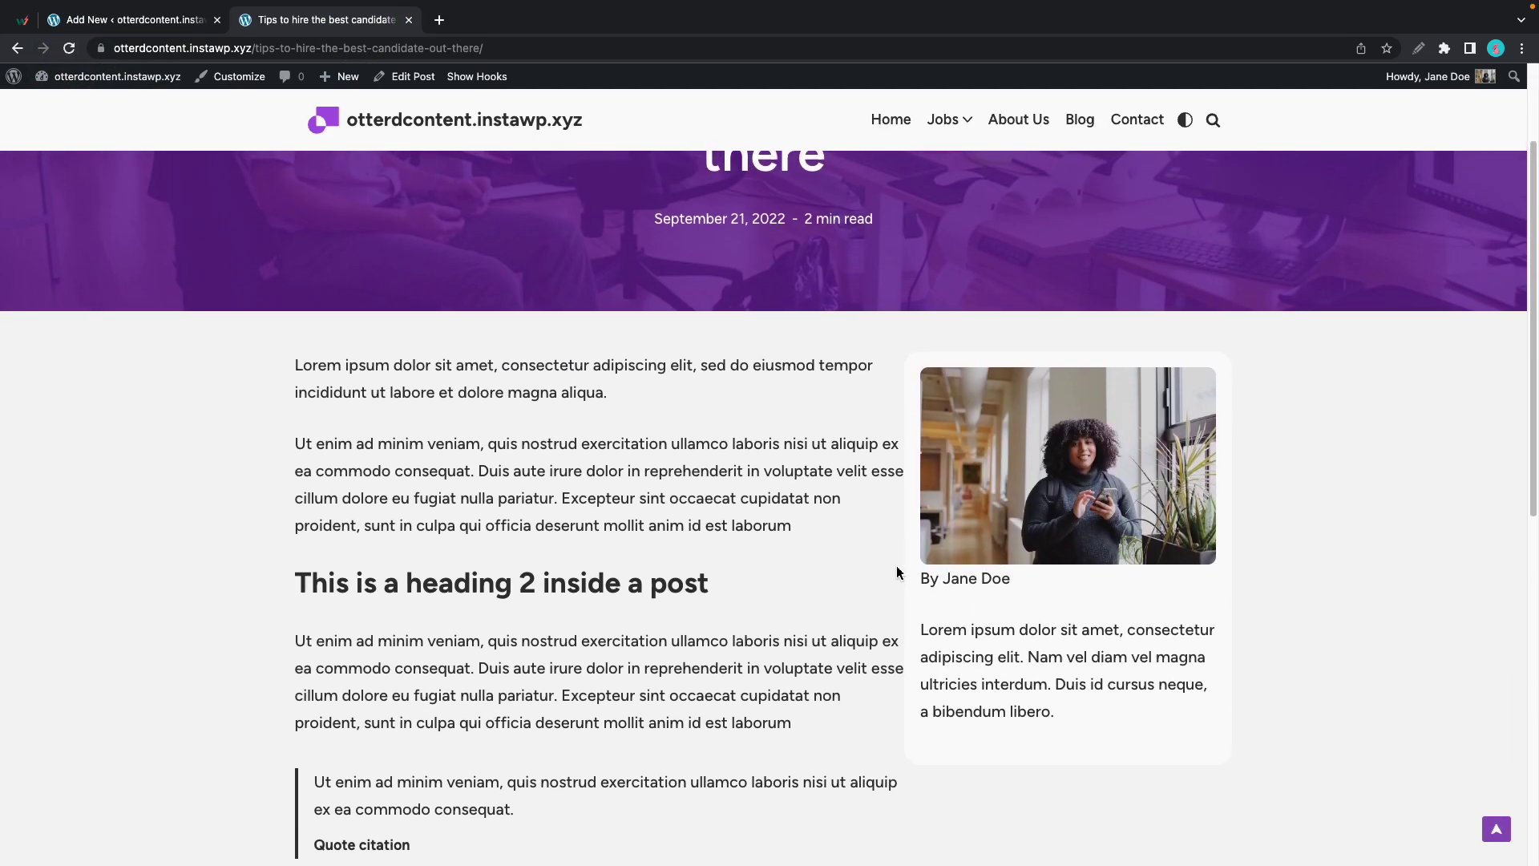
click(177, 22)
click(140, 201)
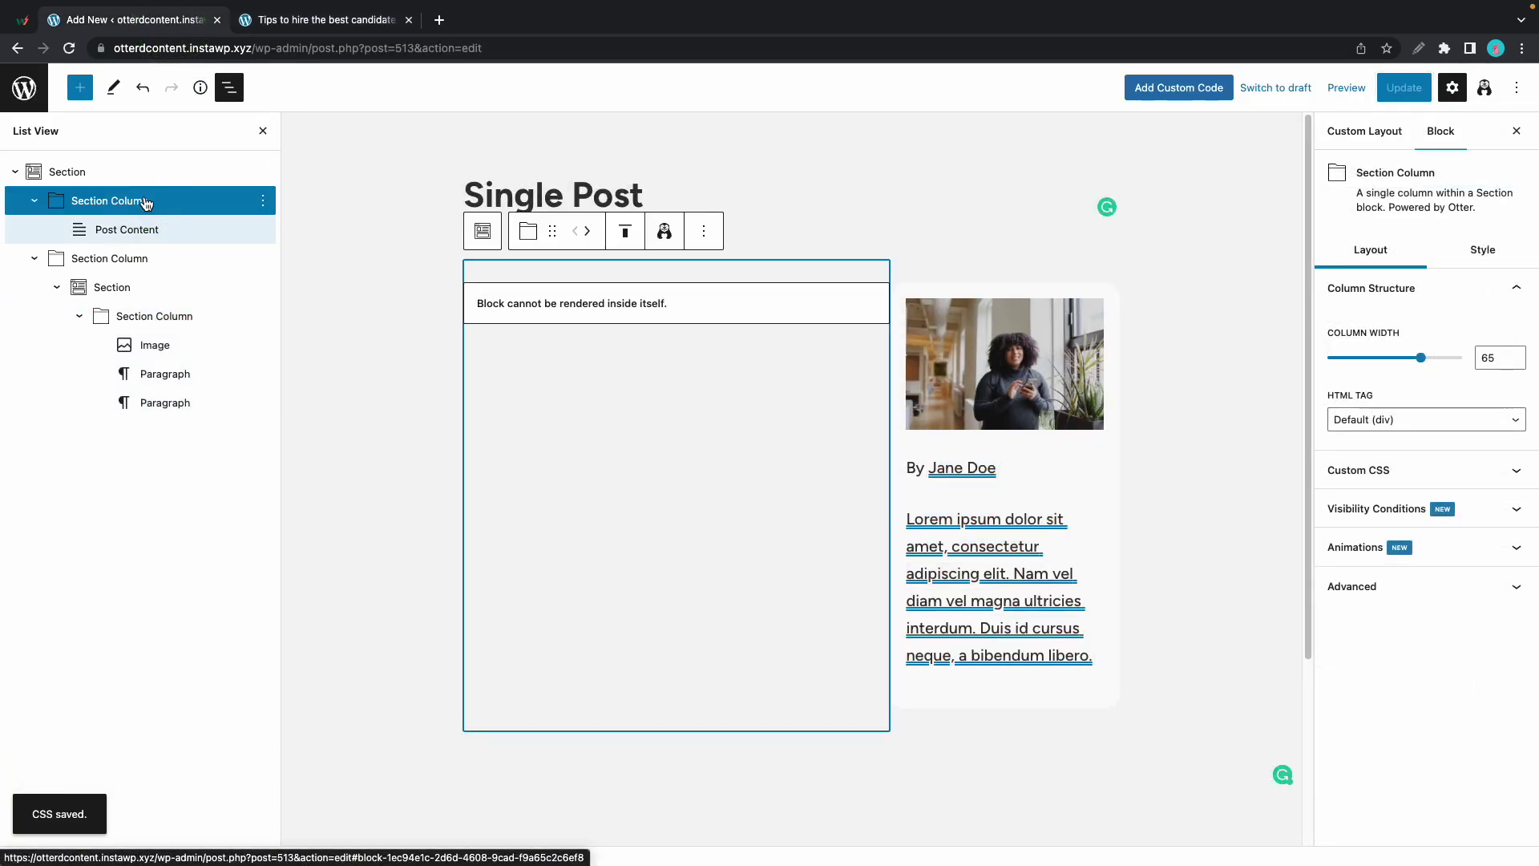
Give the post content column 50 px right padding, update the layout, and view the live post
click(1480, 251)
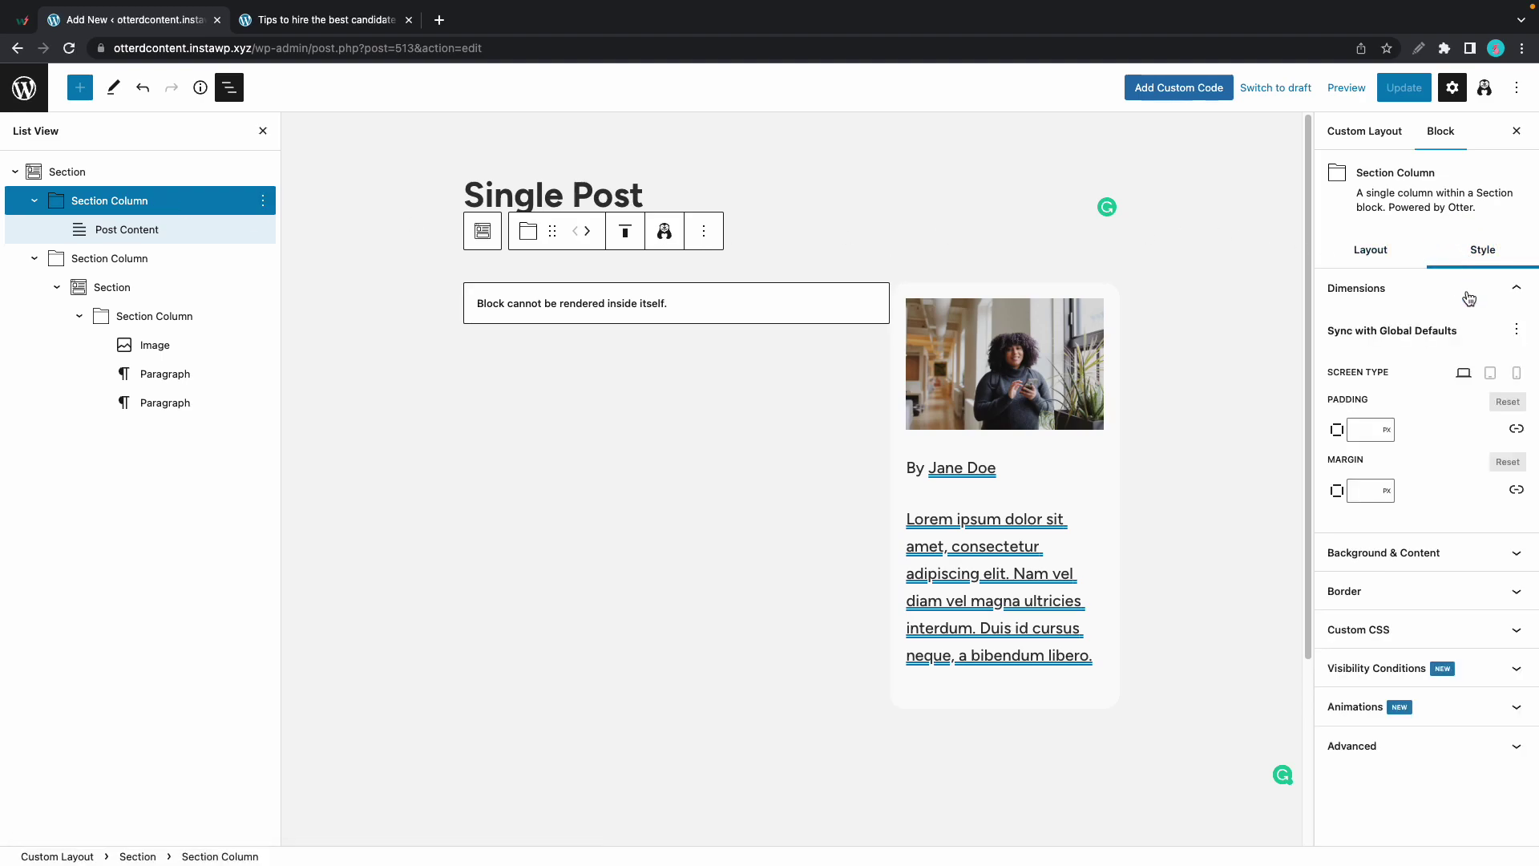
click(1516, 428)
click(1403, 463)
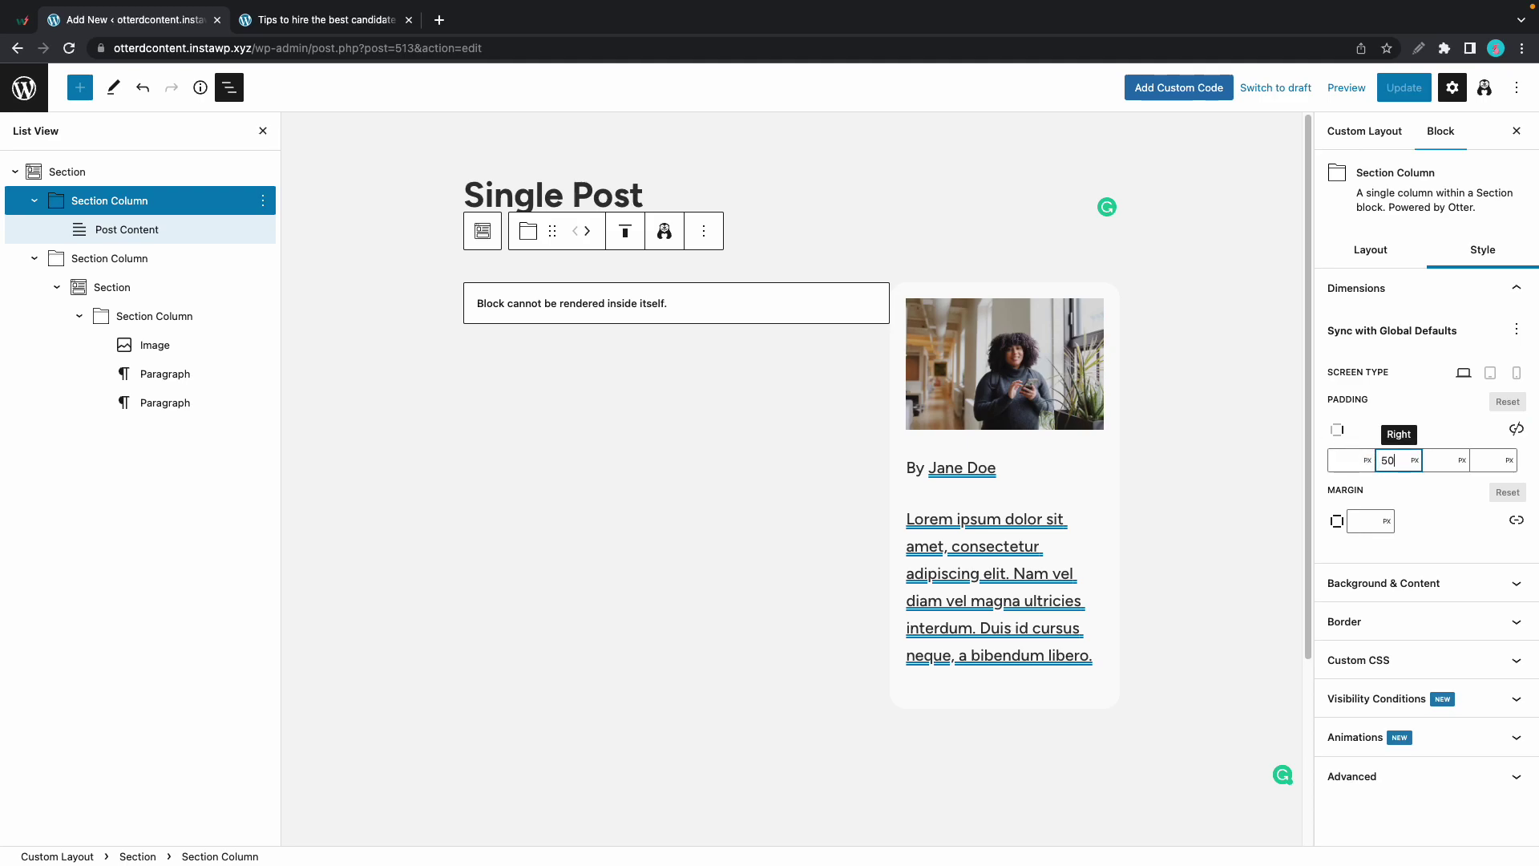
text(50)
key(Return)
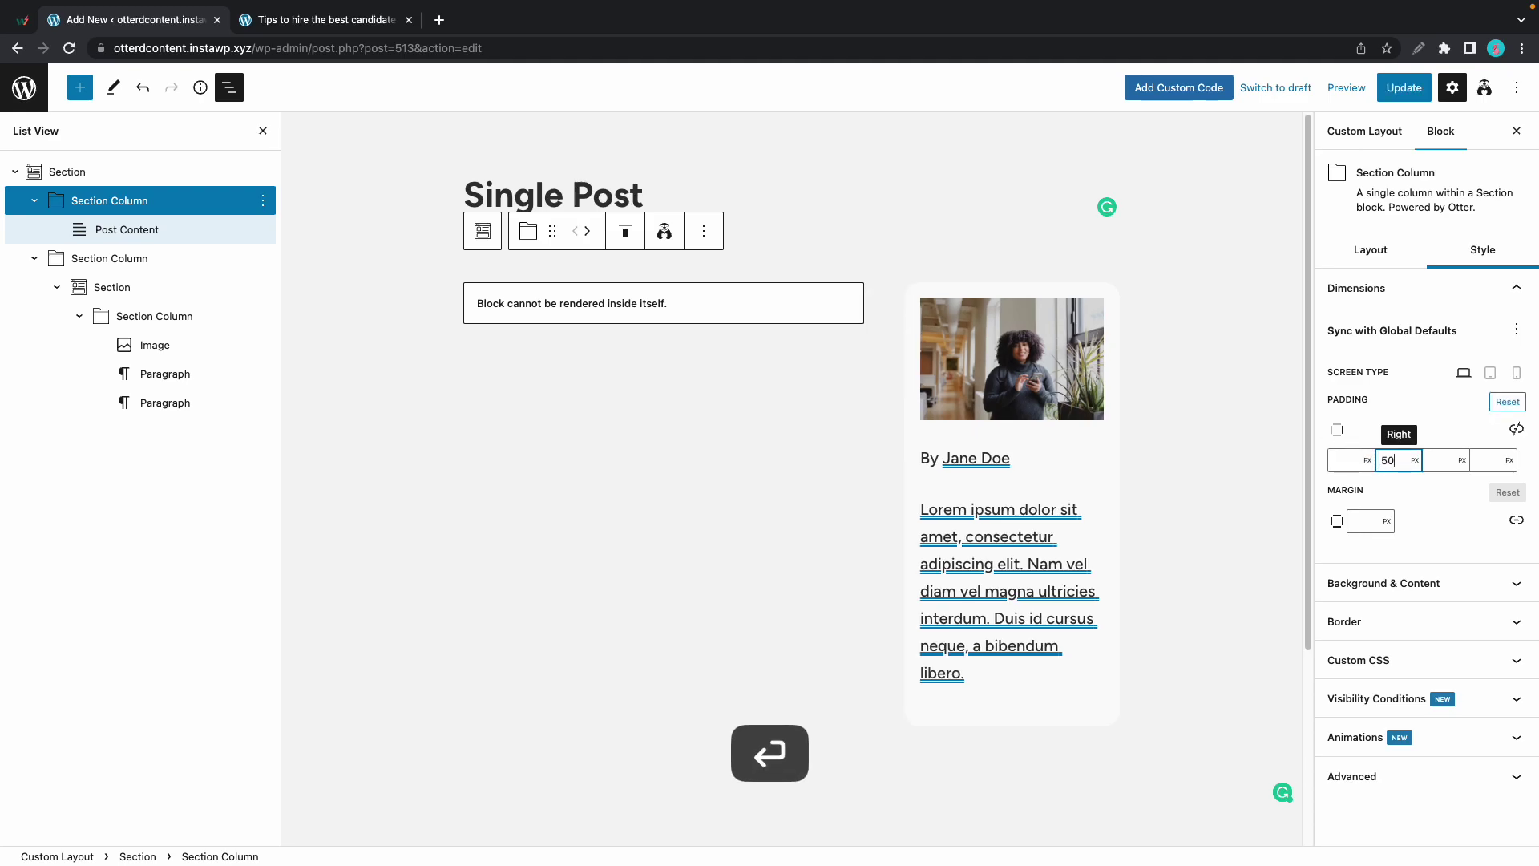
click(1404, 87)
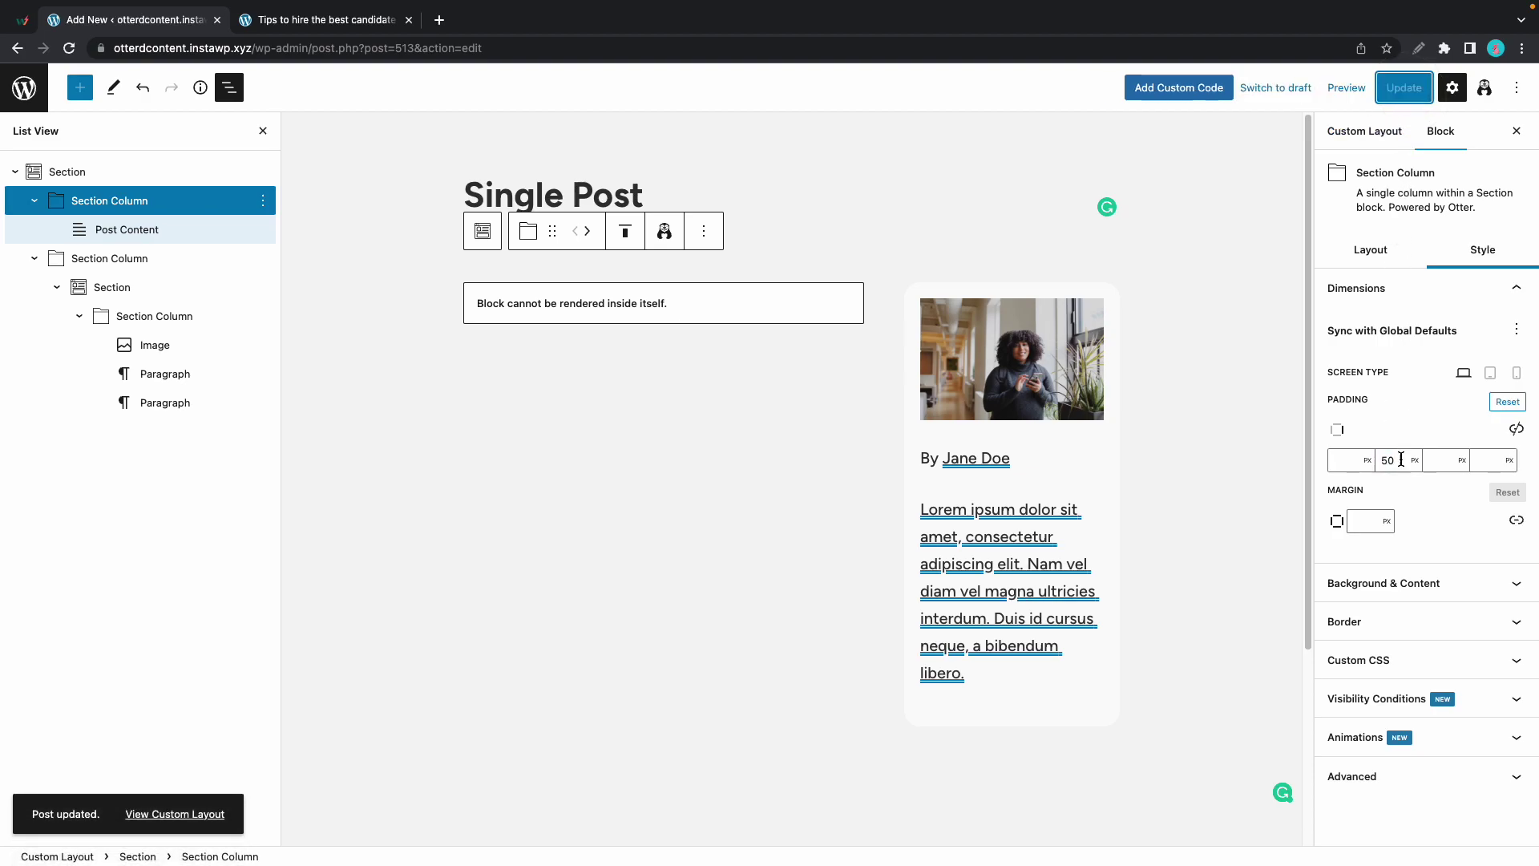
click(376, 21)
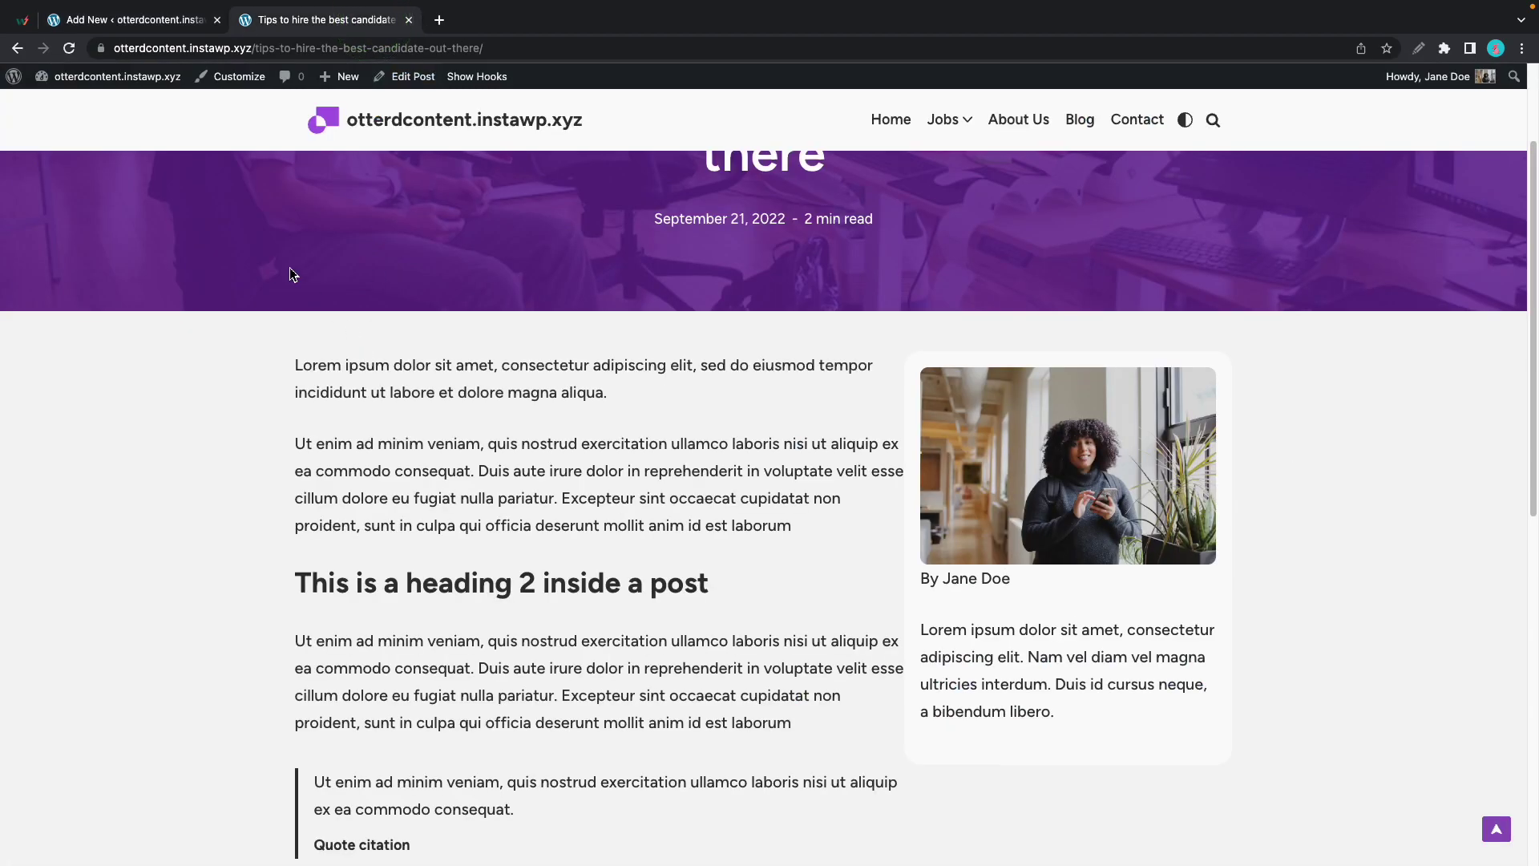
Reload the live post to review the new padding, then return to the layout editor
click(70, 48)
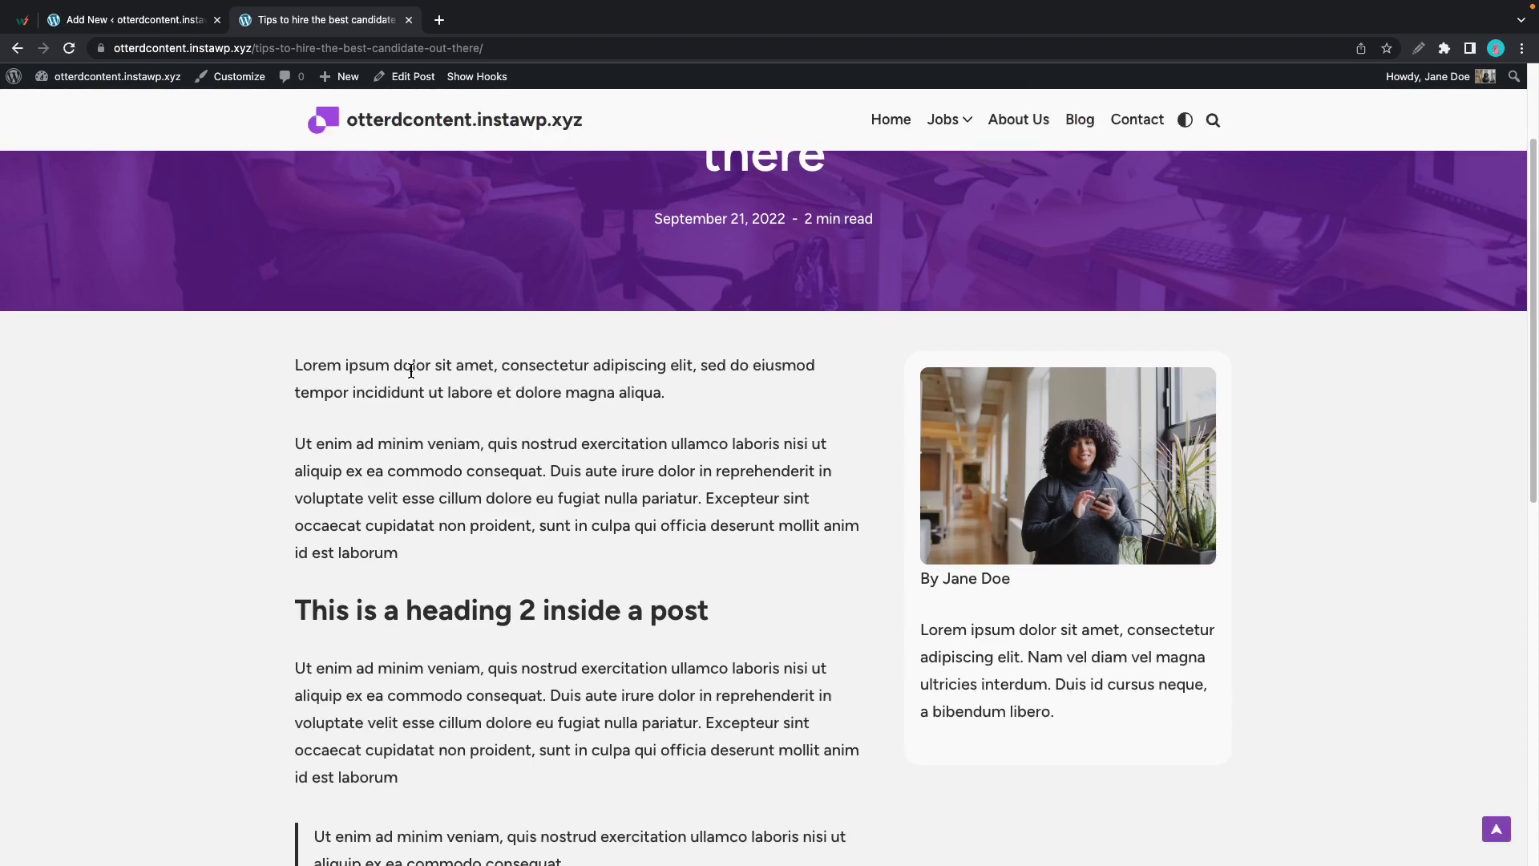
scroll(999, 410, down, 2)
scroll(1013, 457, up, 2)
scroll(1014, 457, down, 3)
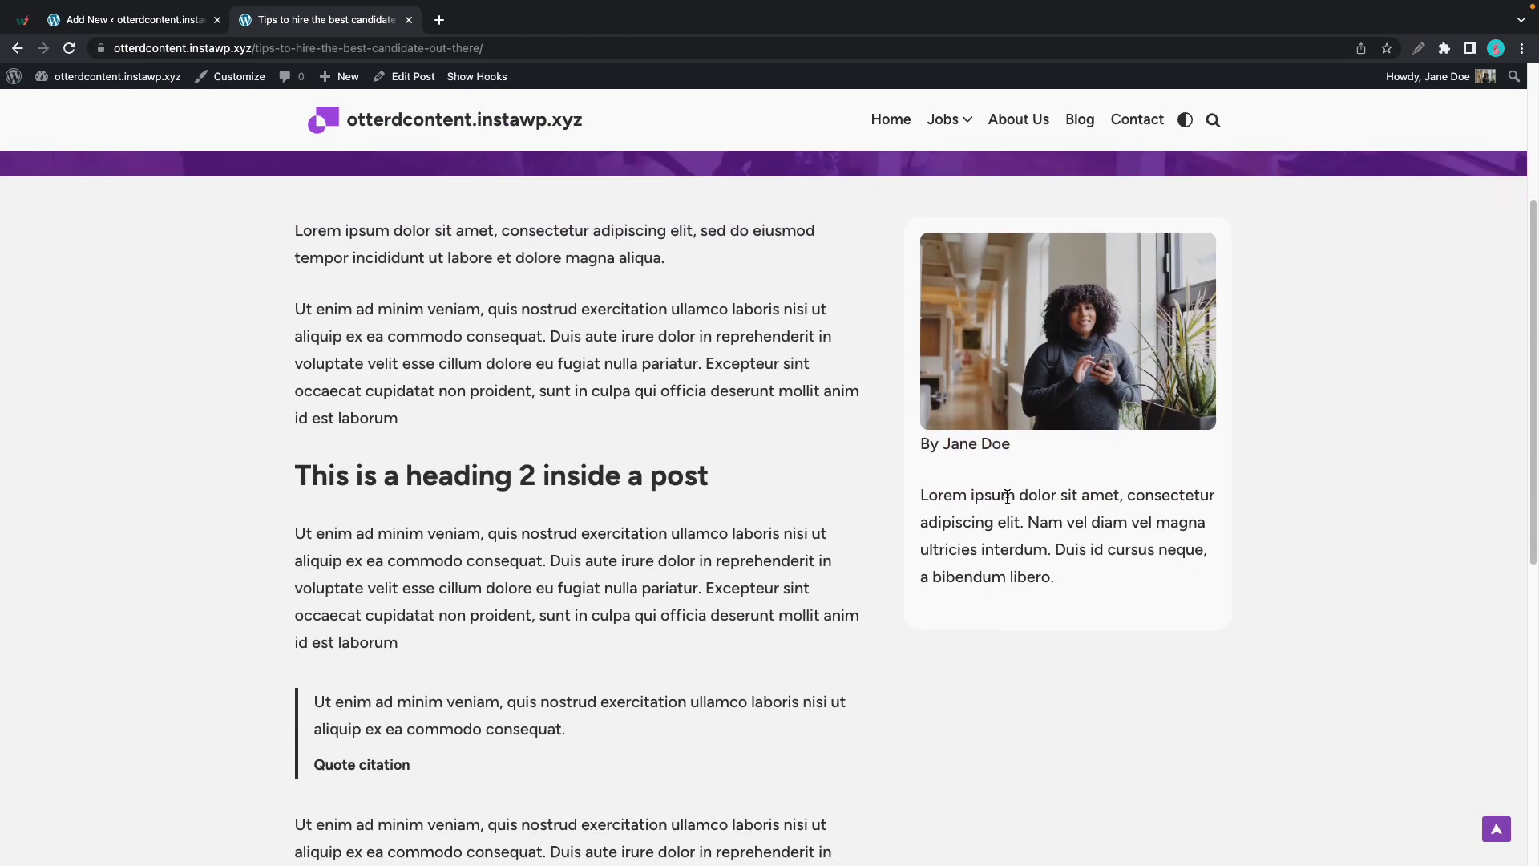
scroll(1007, 497, up, 1)
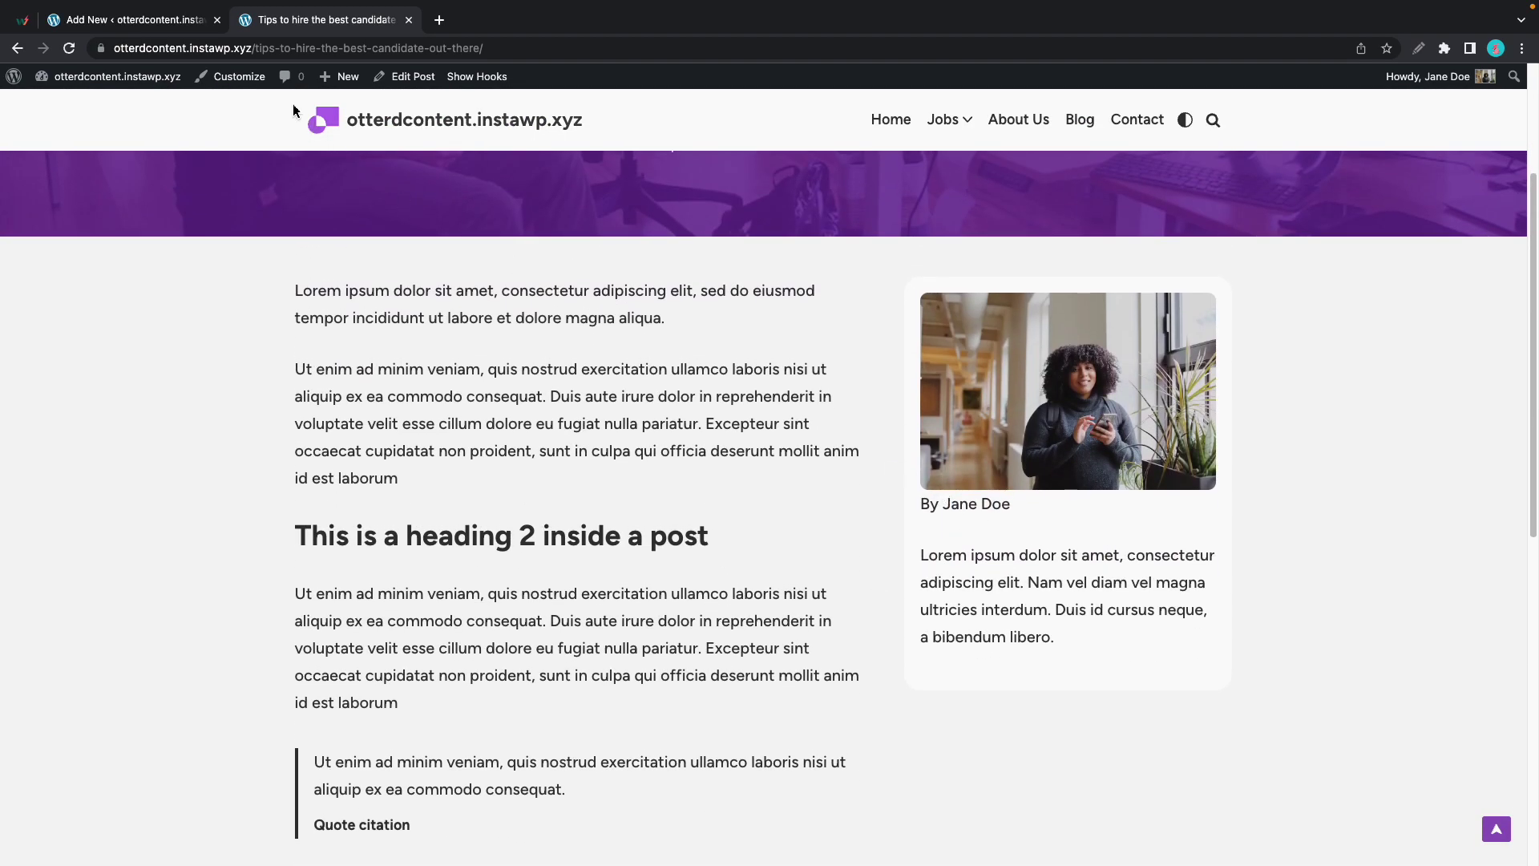
click(169, 24)
Insert a 30 px Spacer above the author byline and save the layout
click(1041, 443)
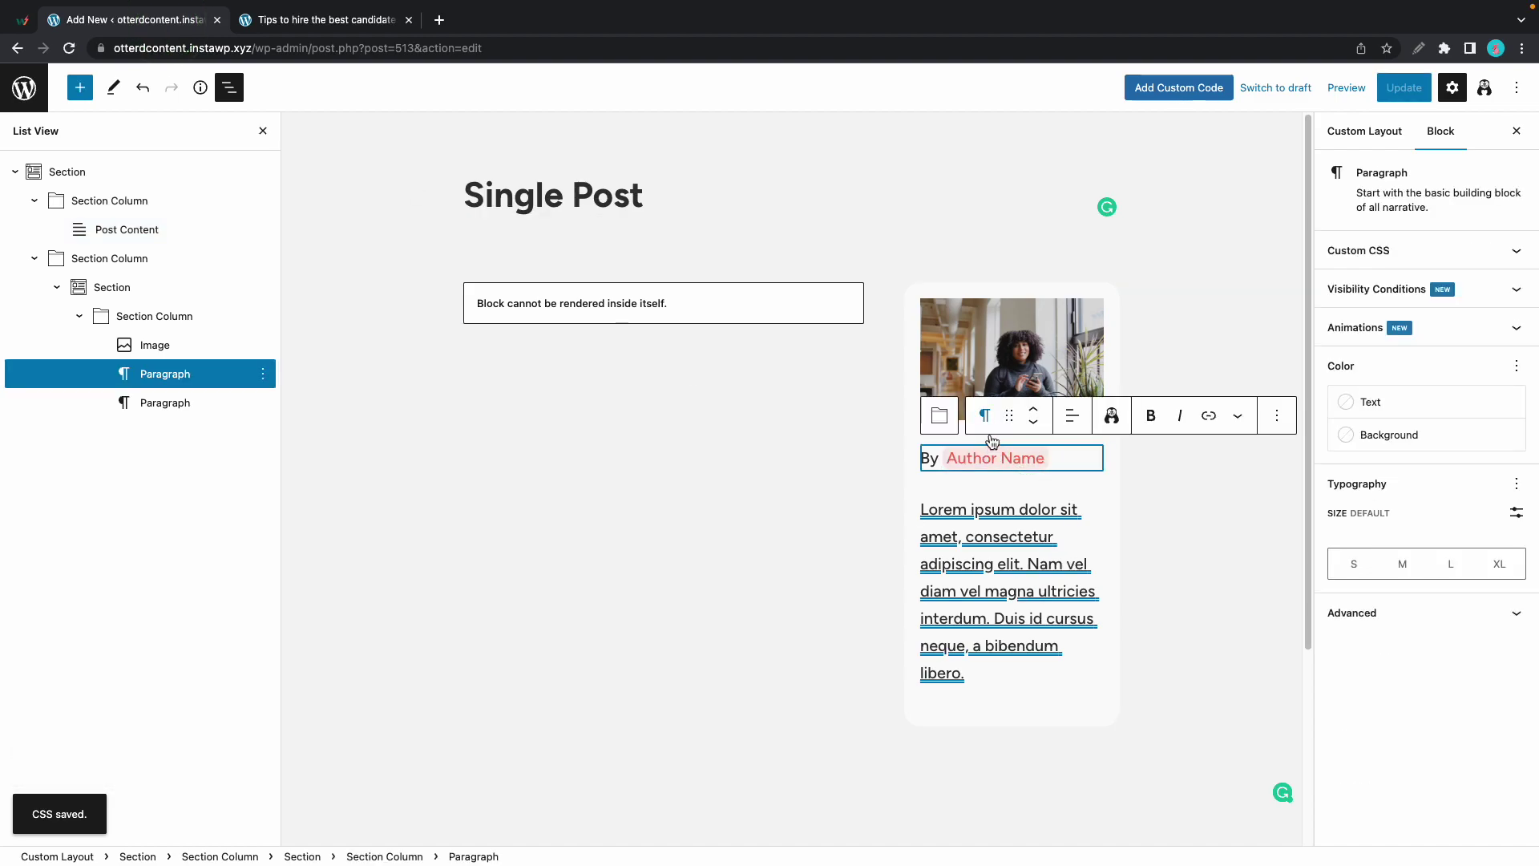
click(1012, 484)
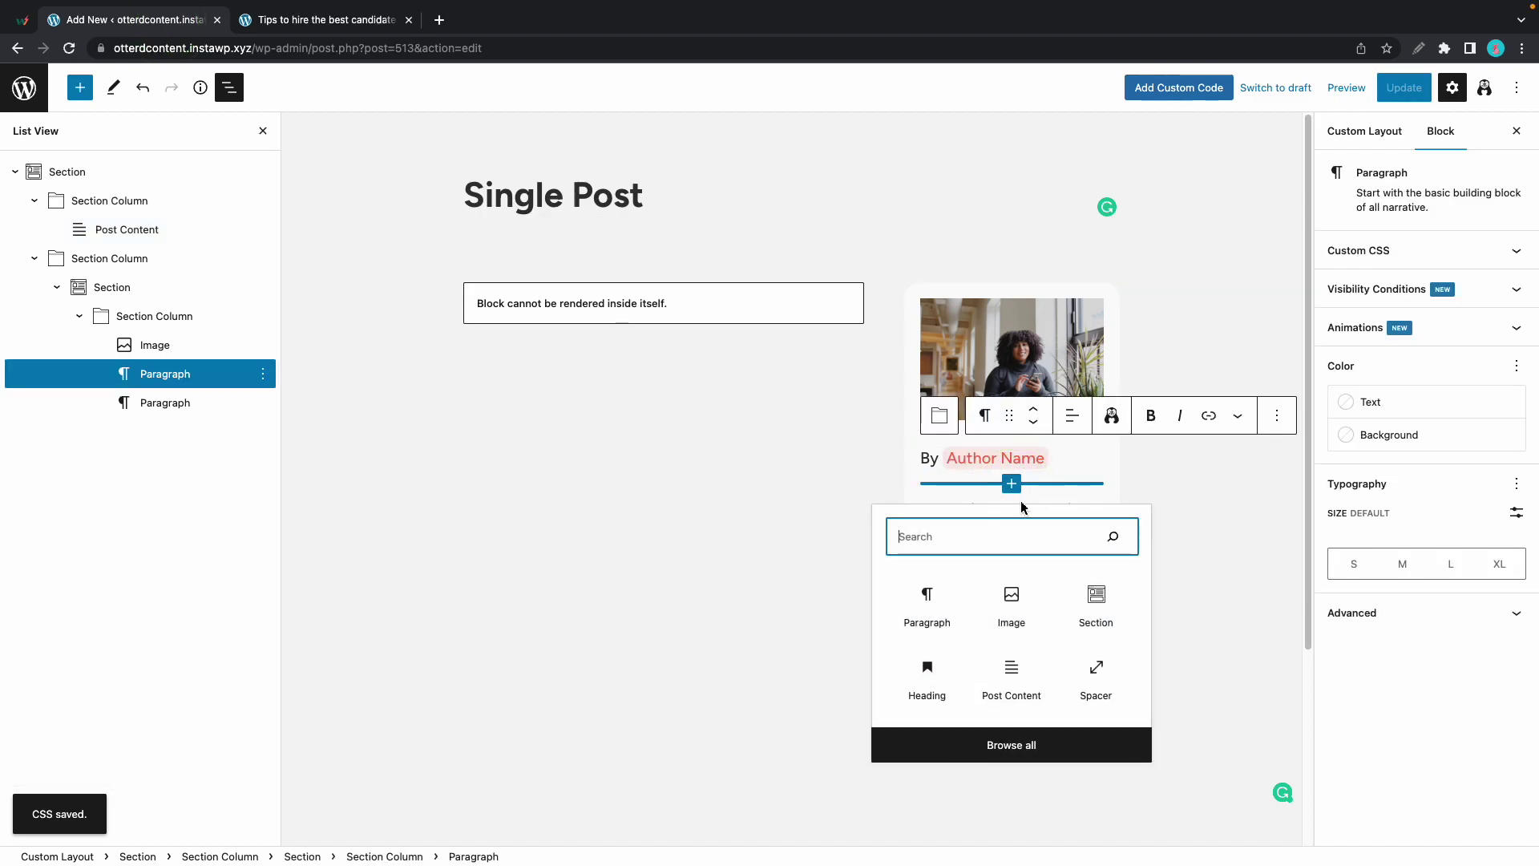
text(spac)
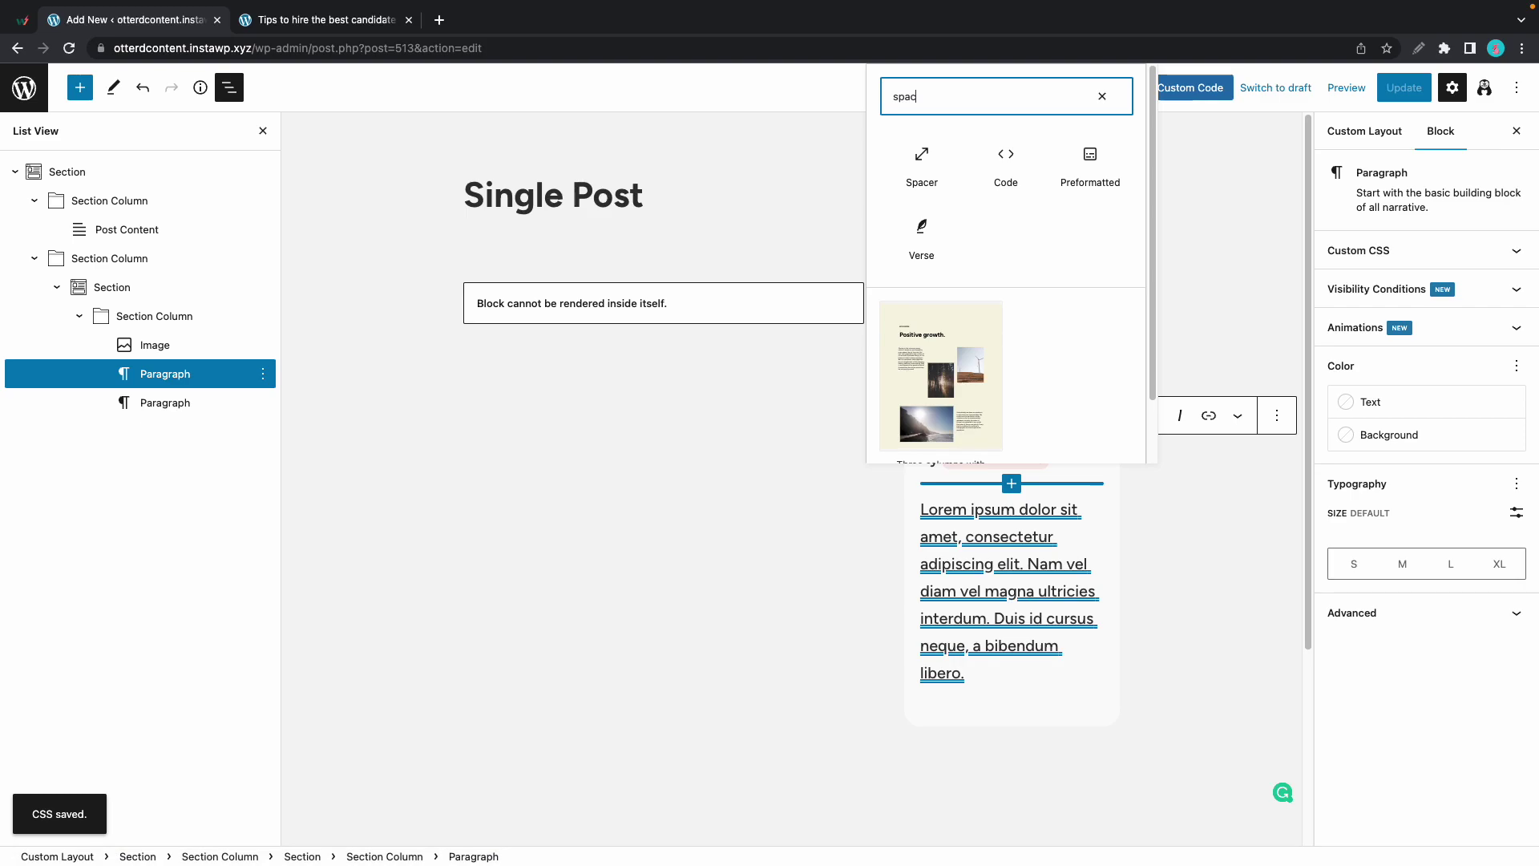
click(922, 173)
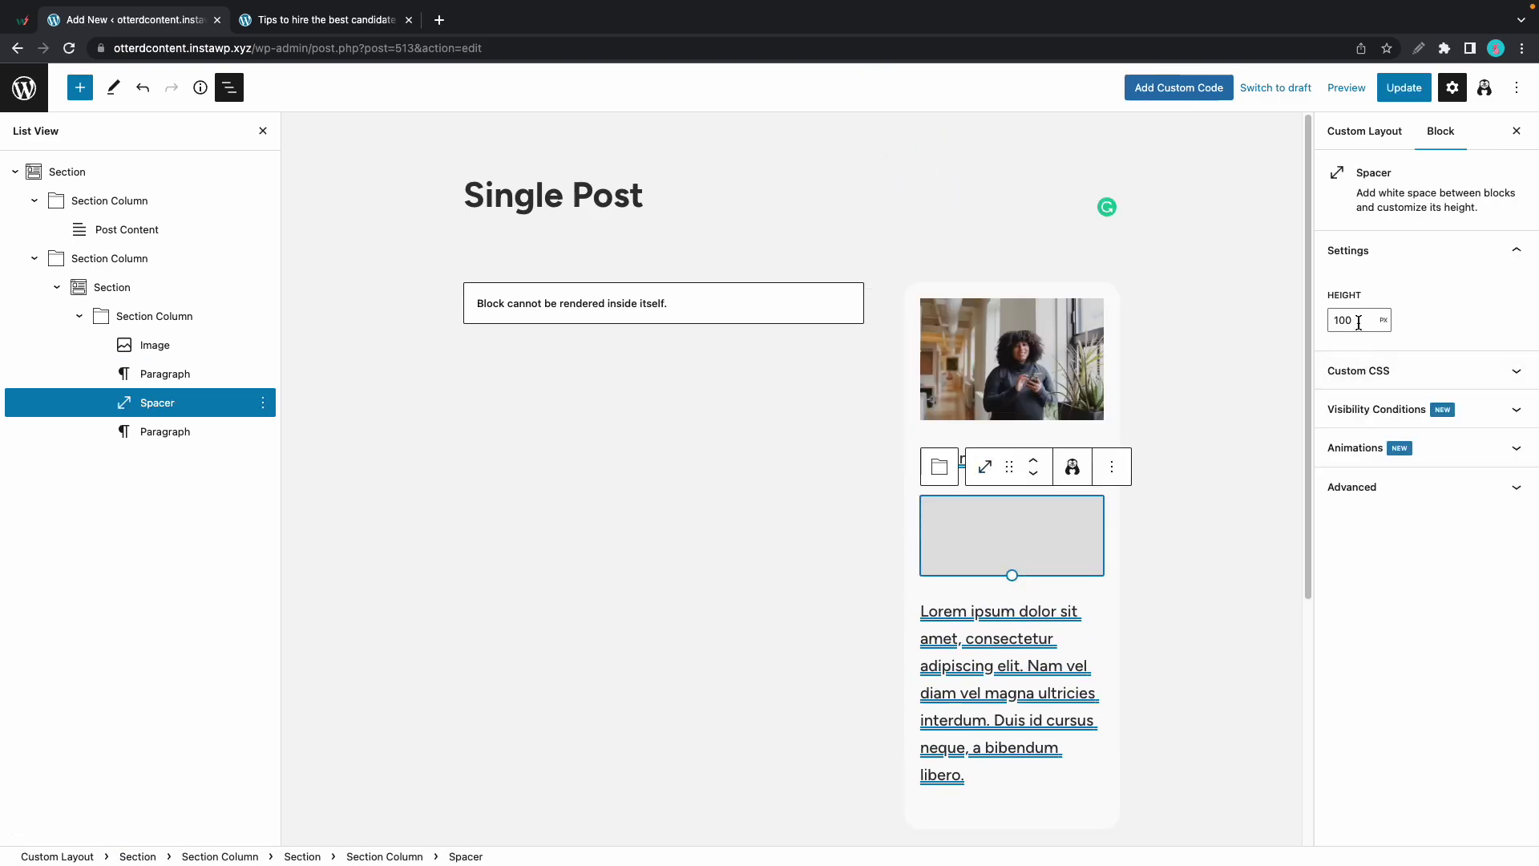
double_click(1328, 328)
text(30)
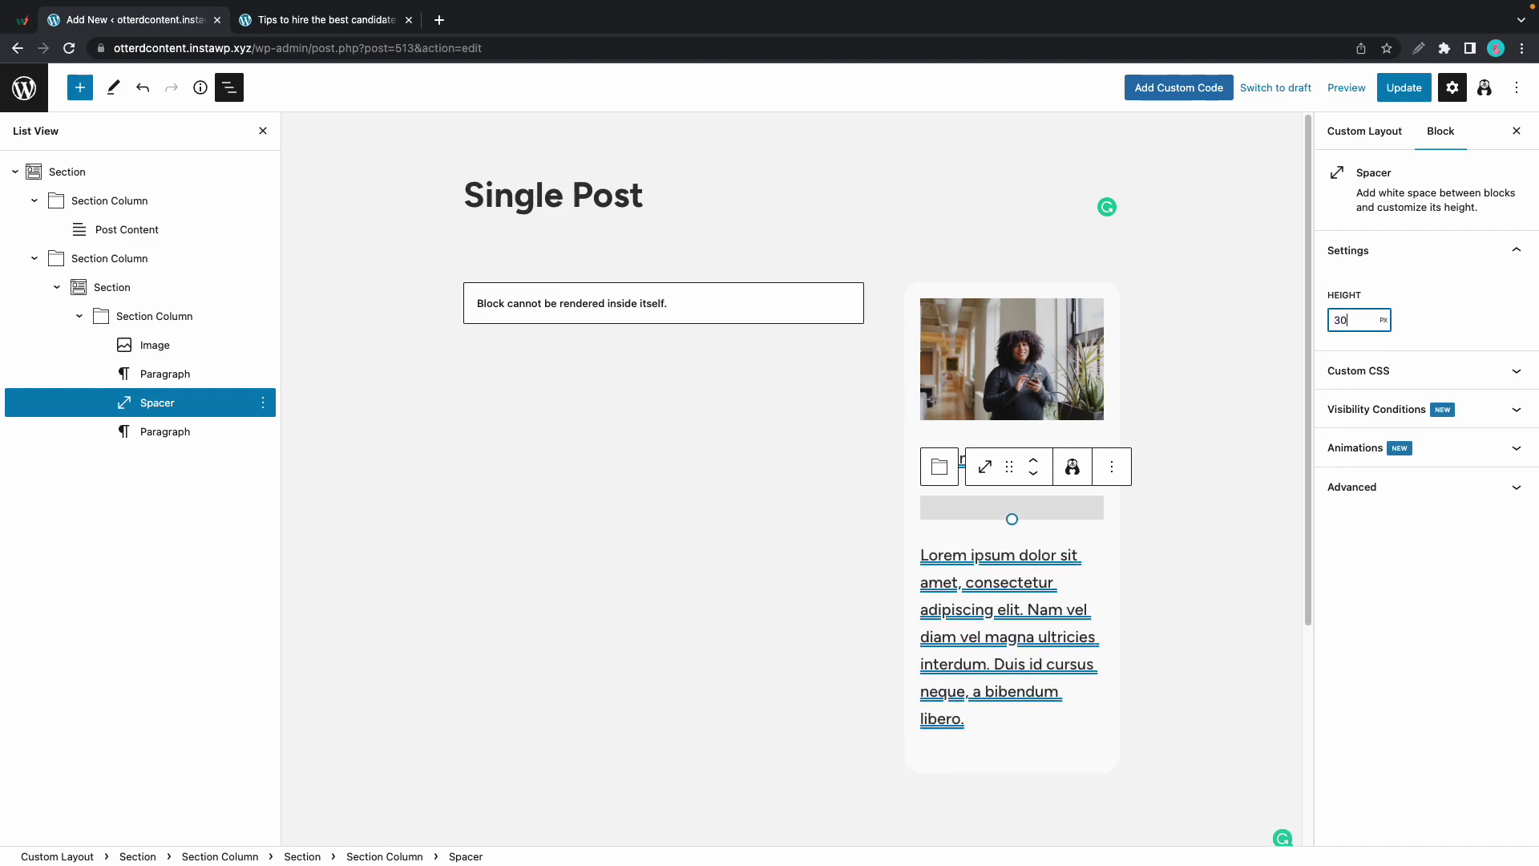
click(1032, 459)
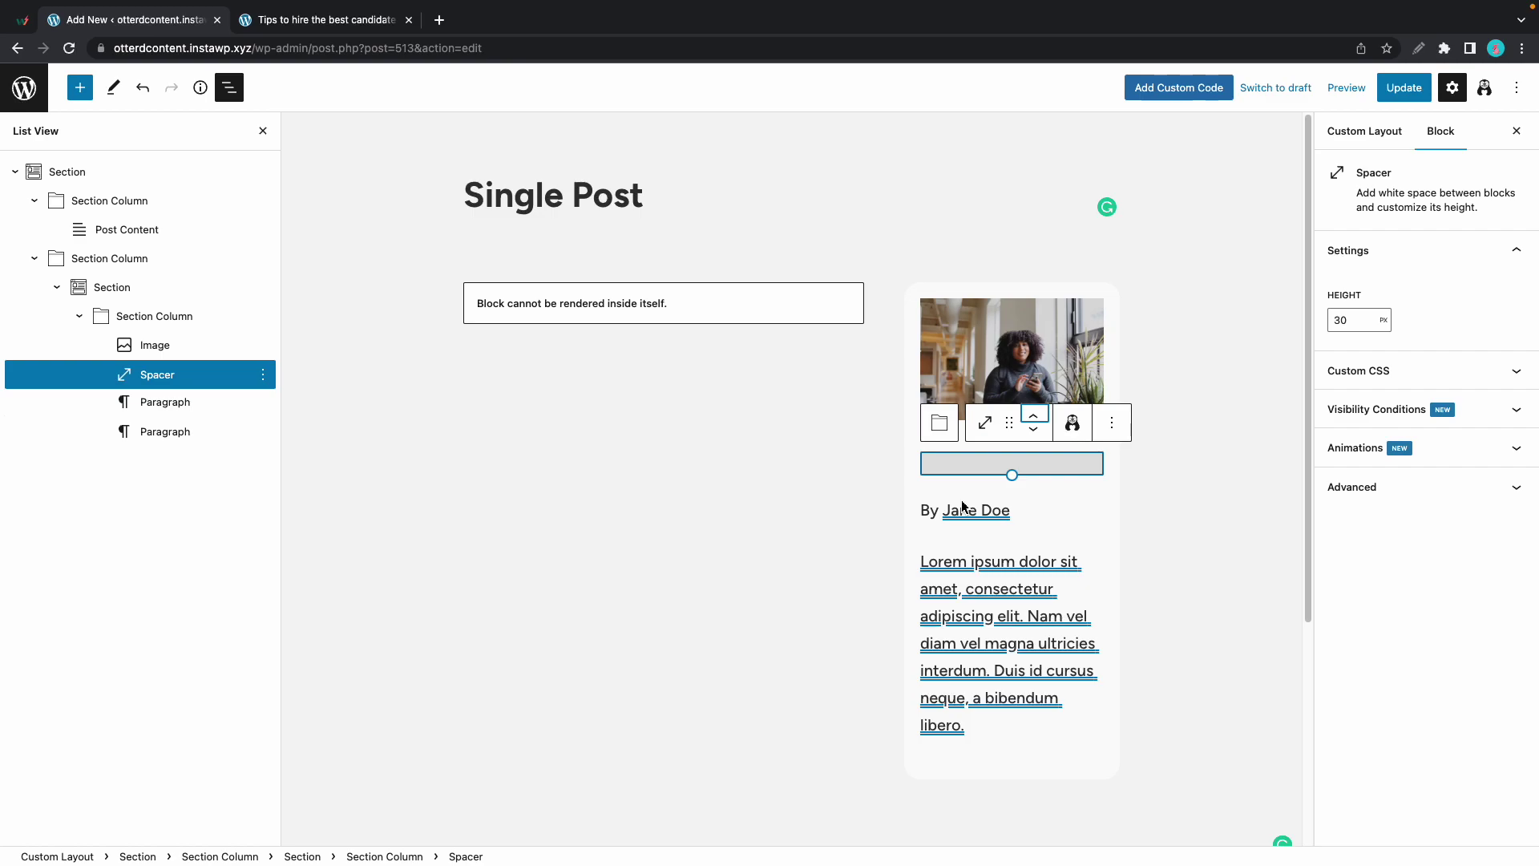
key(ctrl+s)
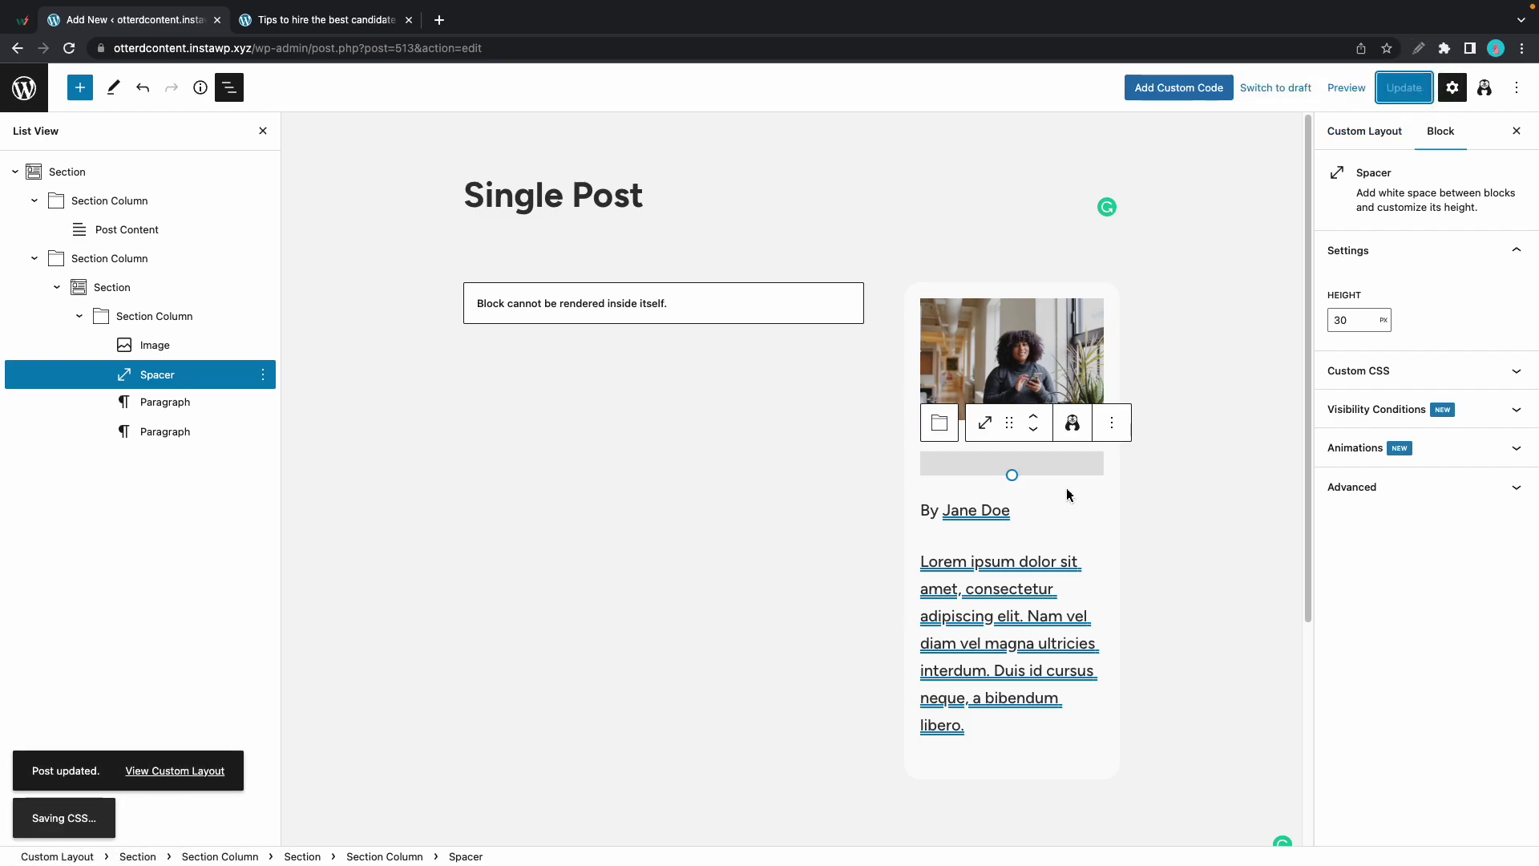
Check the spacing on the live post, then select the byline's Author Name dynamic value
click(340, 19)
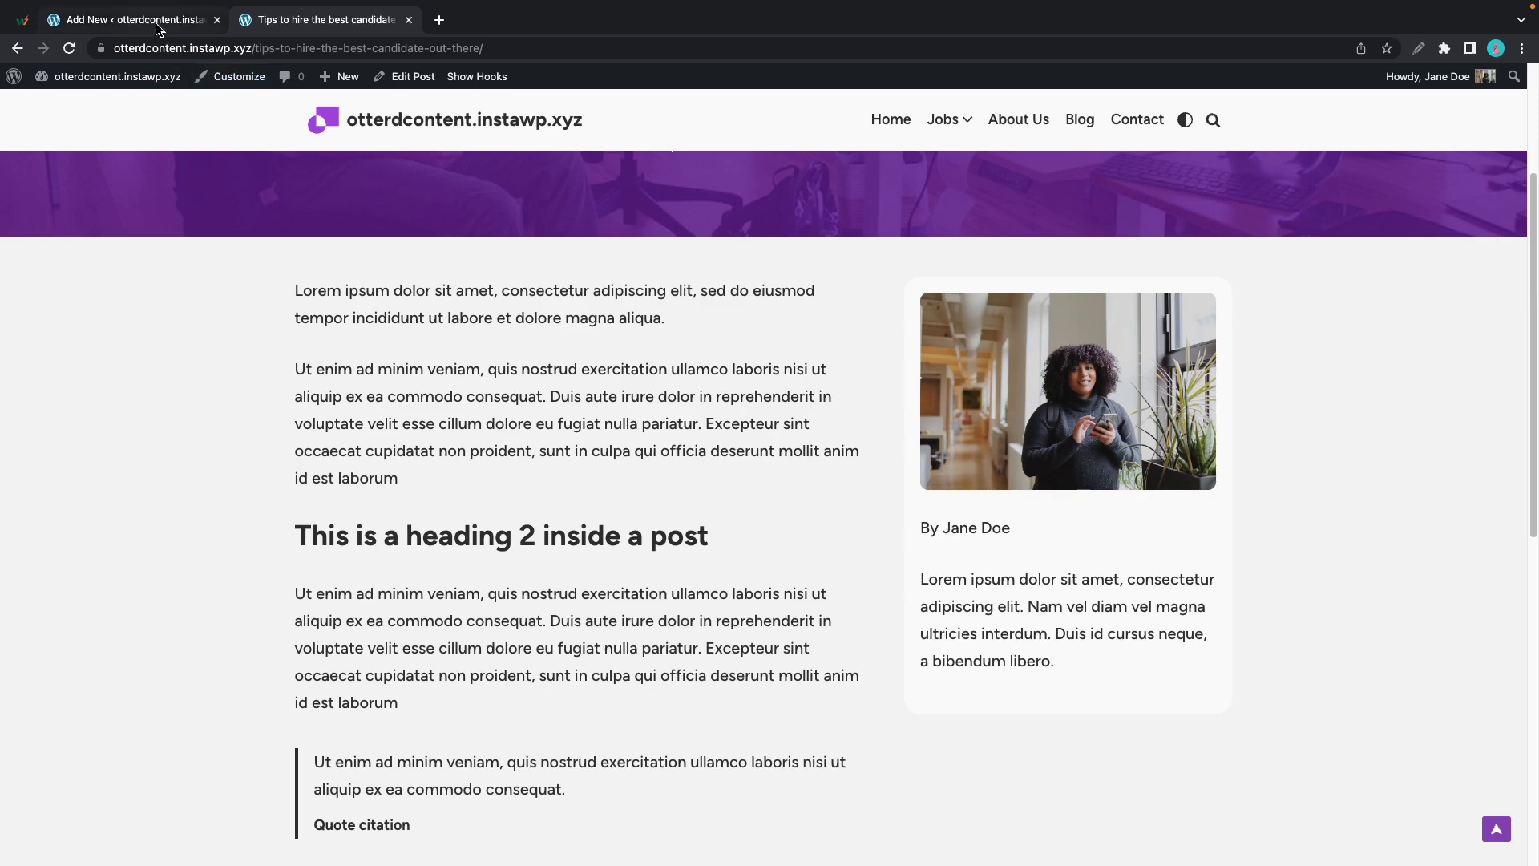
click(128, 20)
click(1021, 516)
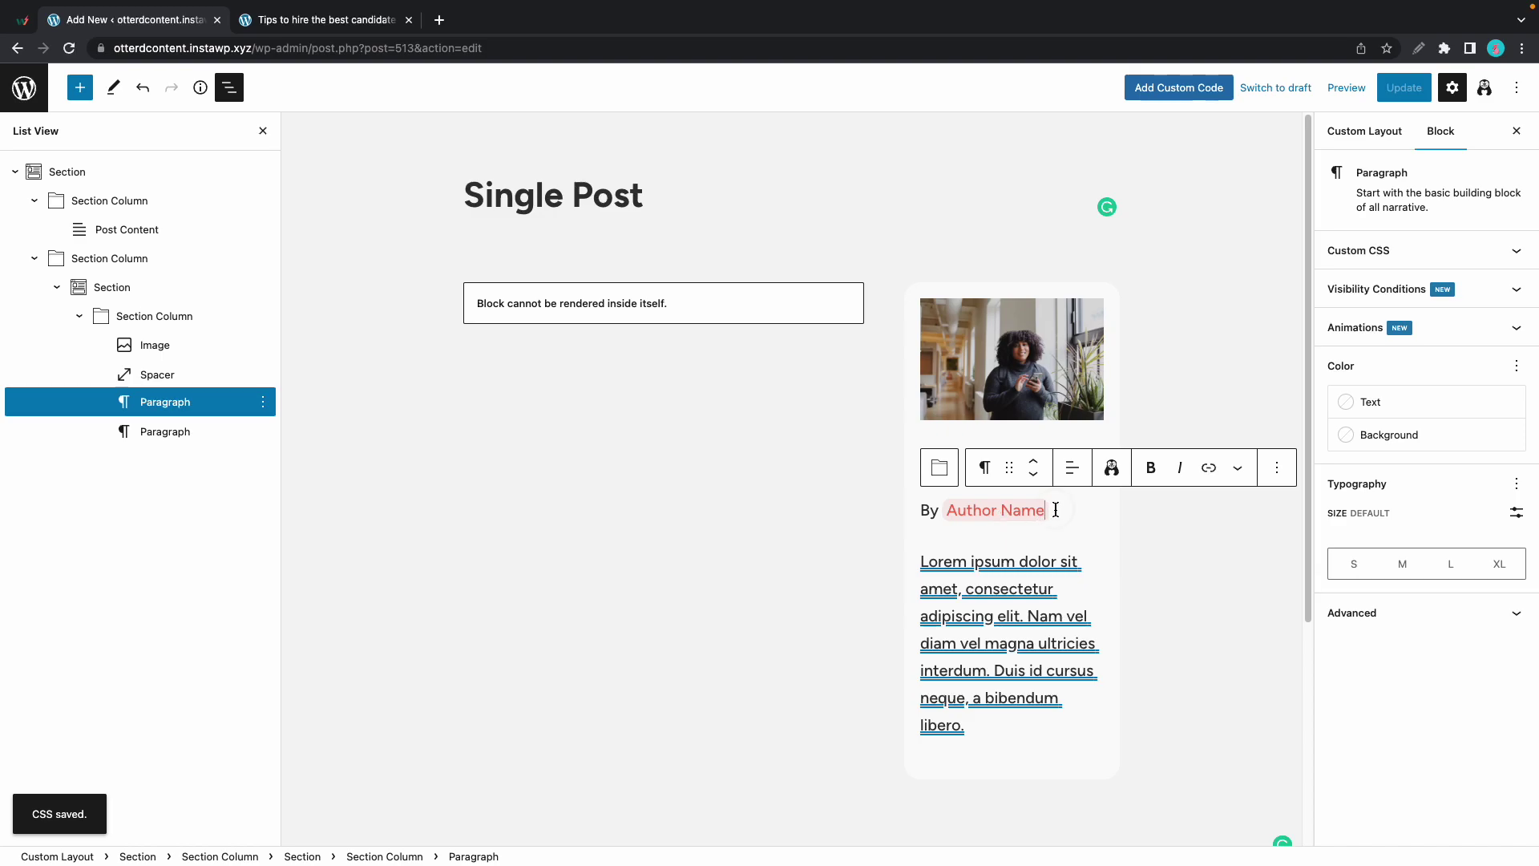
click(995, 510)
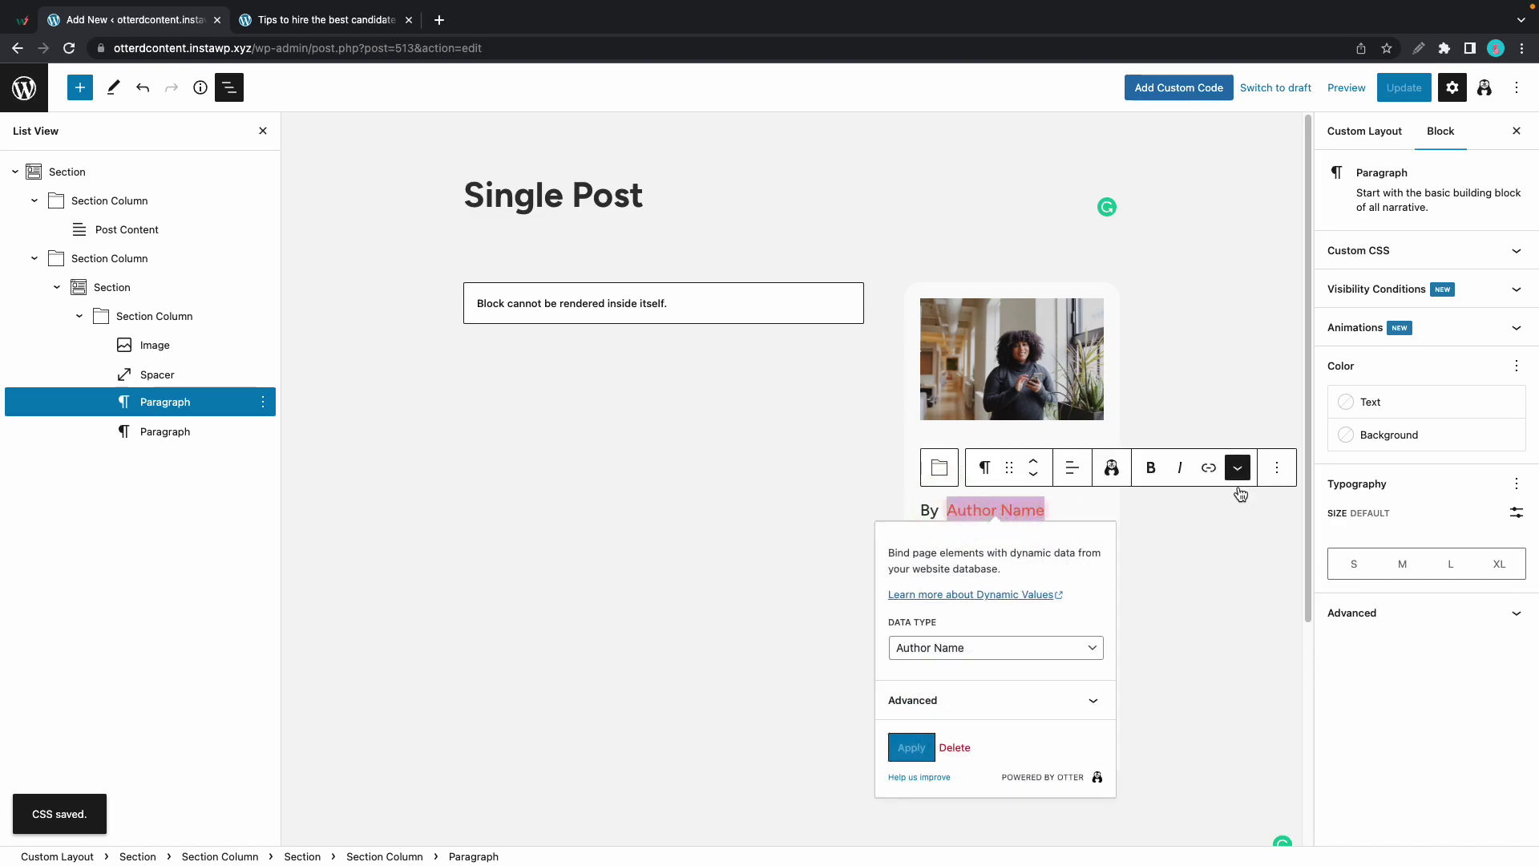
Link the author name to the dynamic Author URL and update the layout
click(1248, 473)
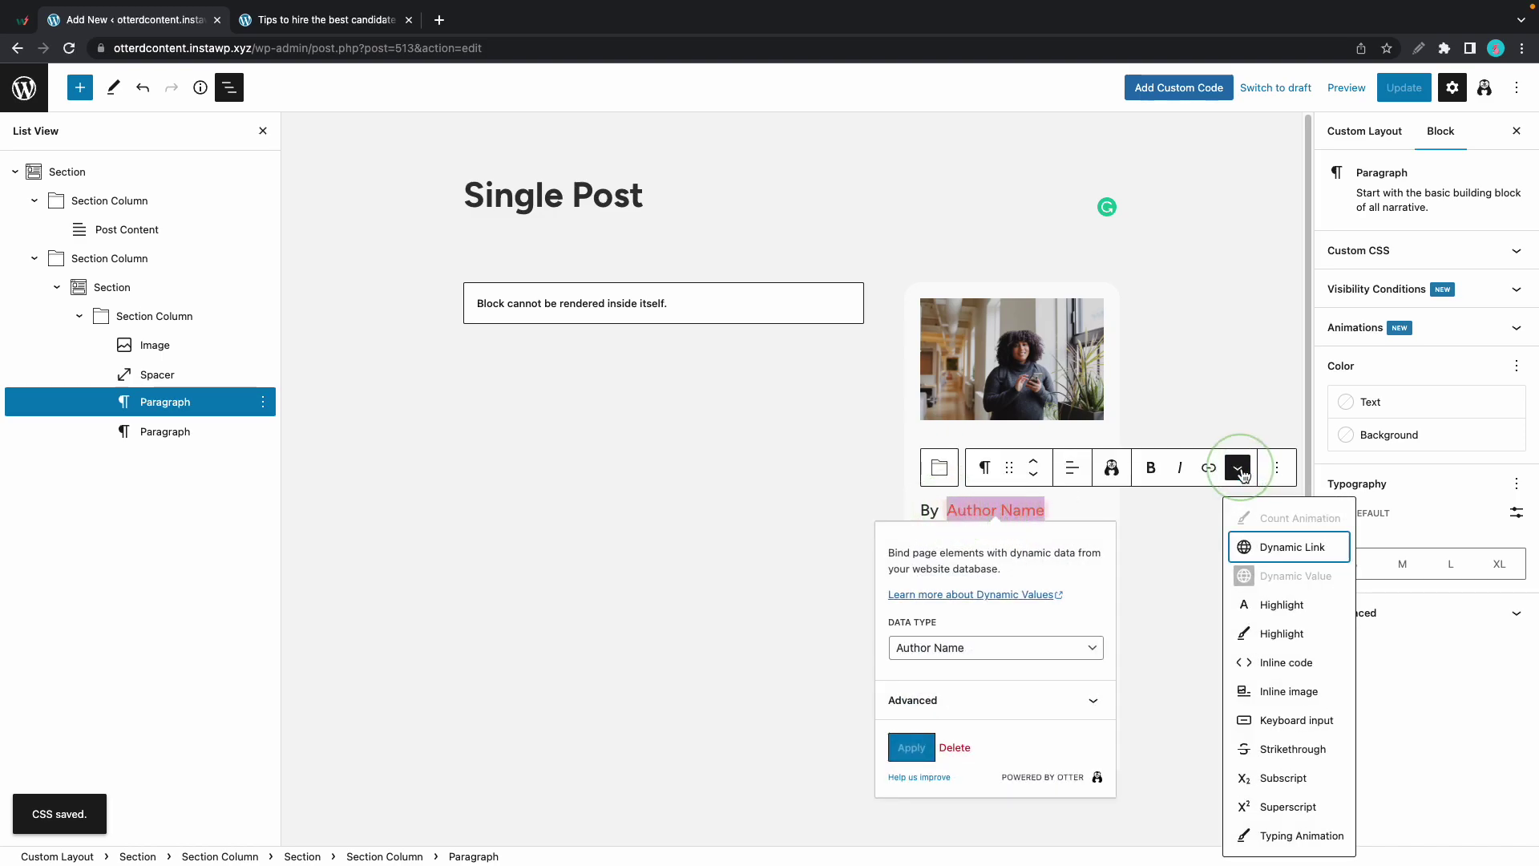
click(1285, 552)
click(878, 455)
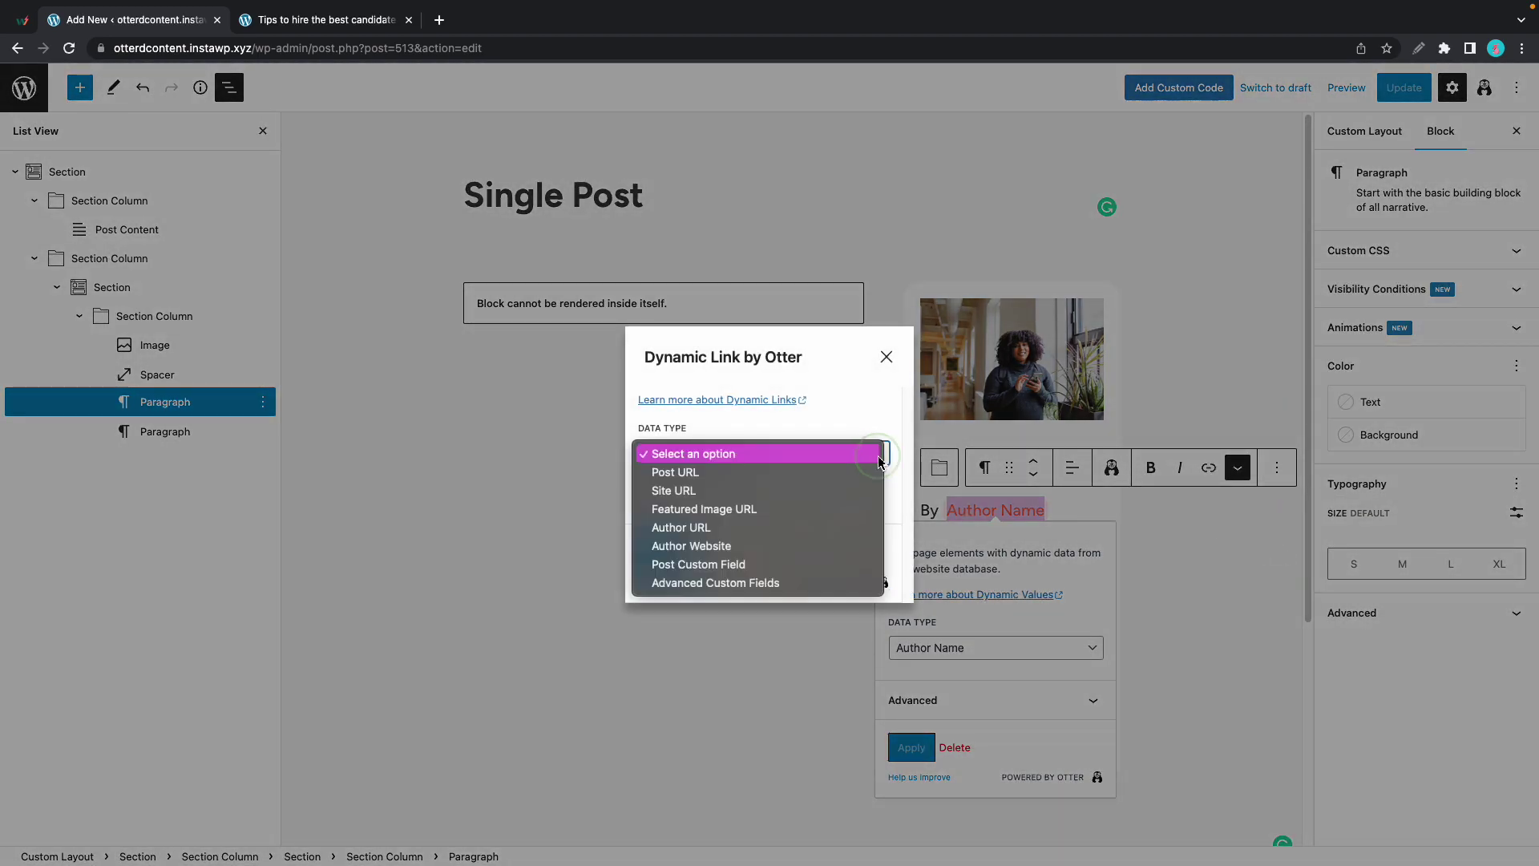
click(686, 528)
click(672, 550)
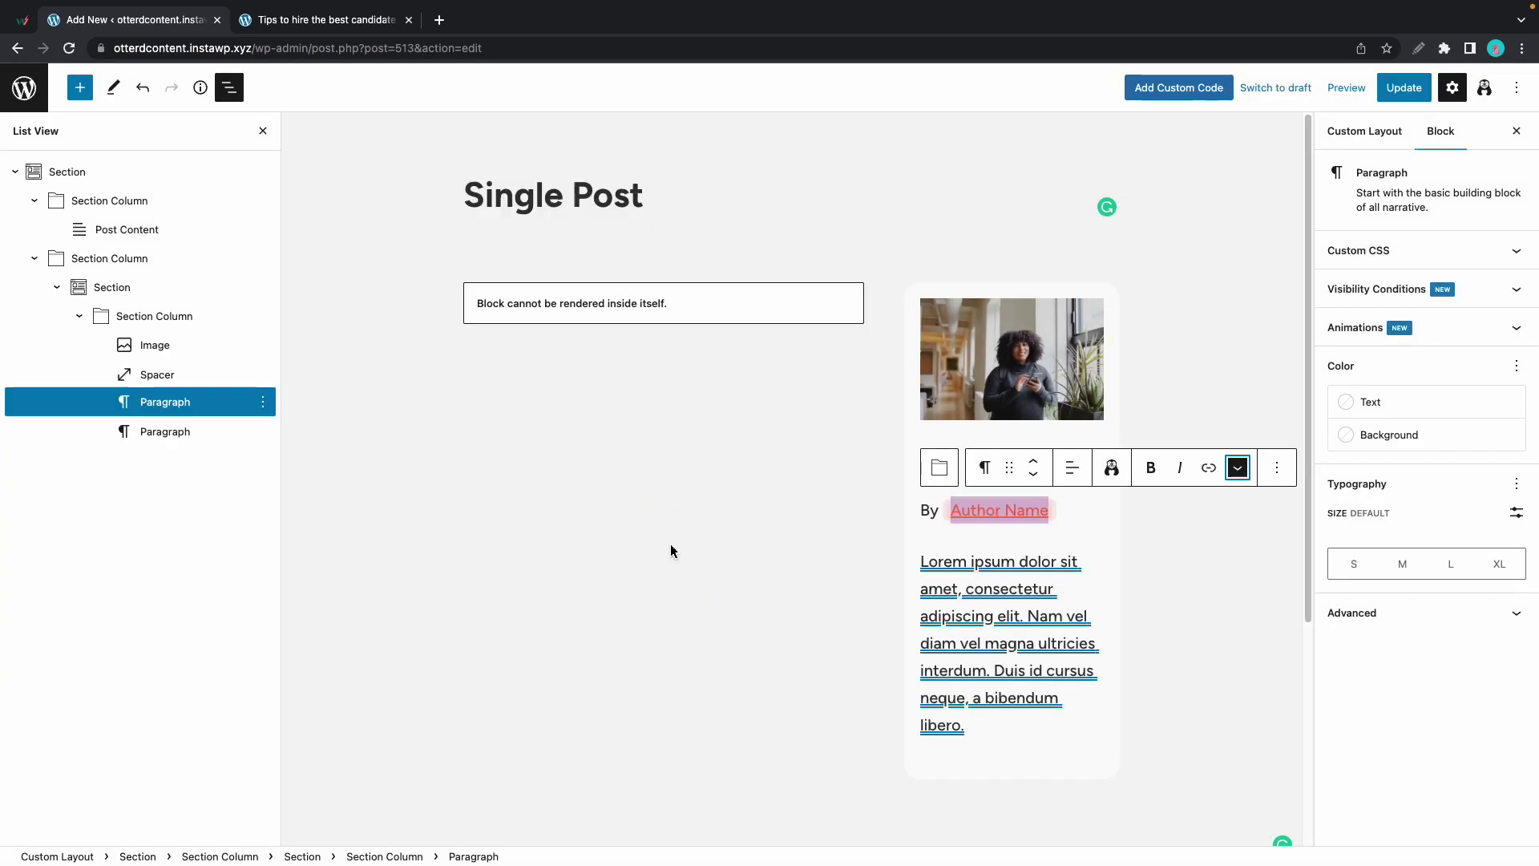
click(1406, 90)
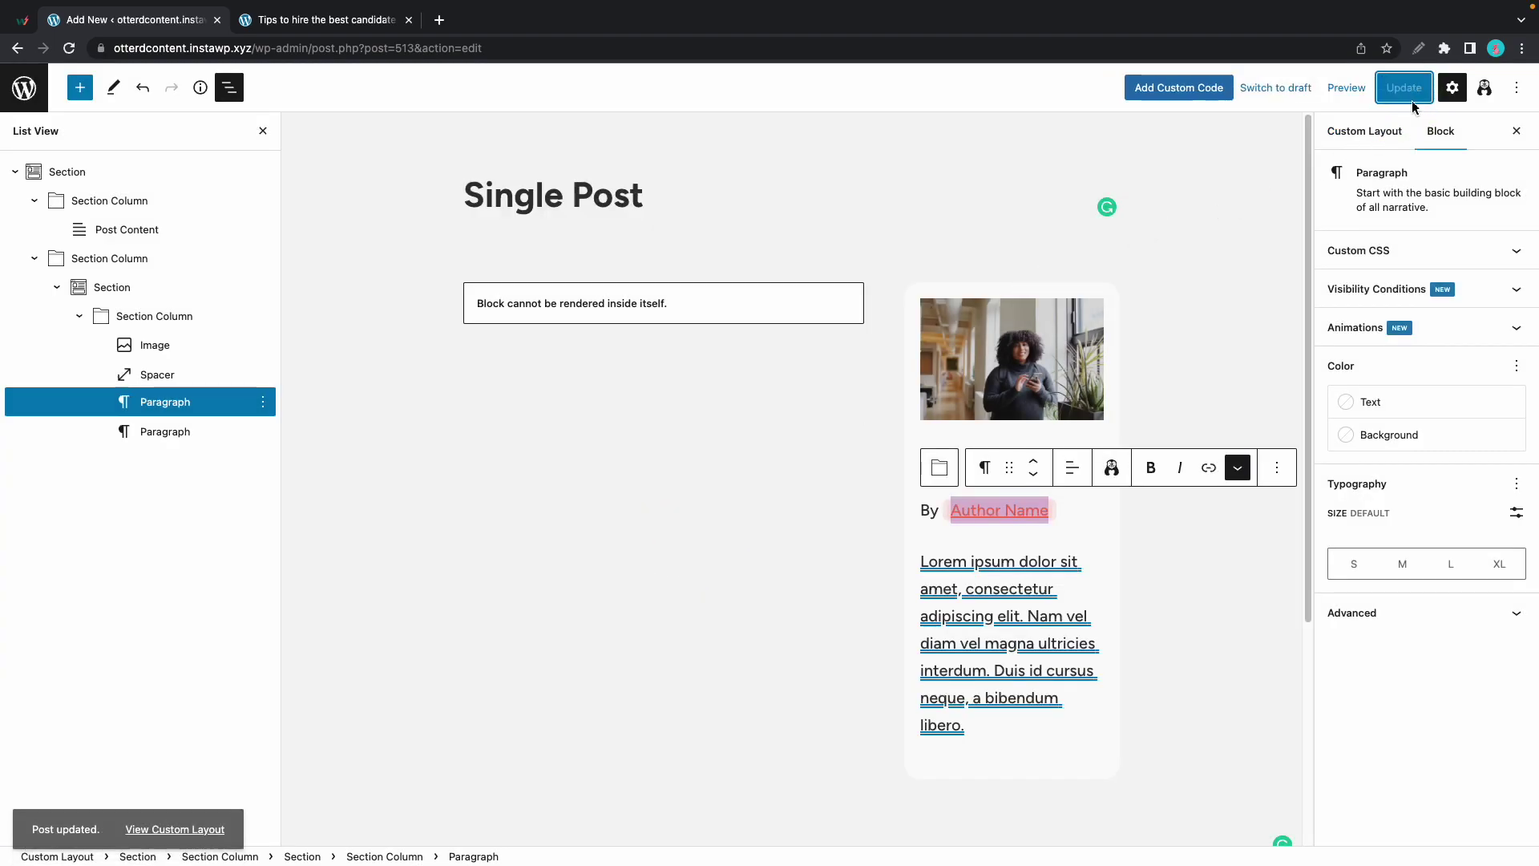
Reload the hiring-tips post, follow its author name link to the archive, and go back
click(353, 30)
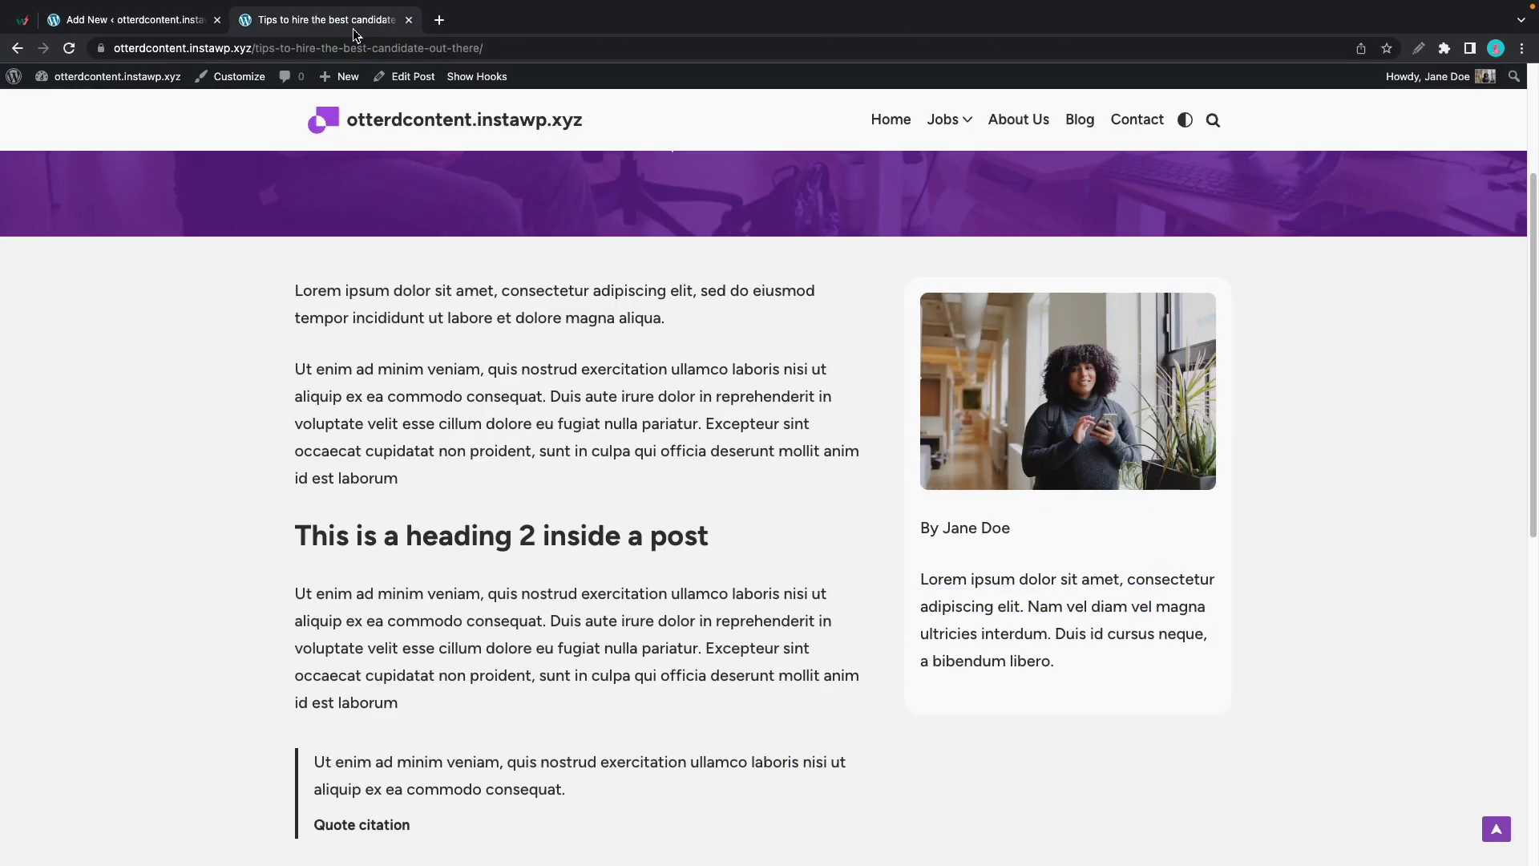
click(69, 48)
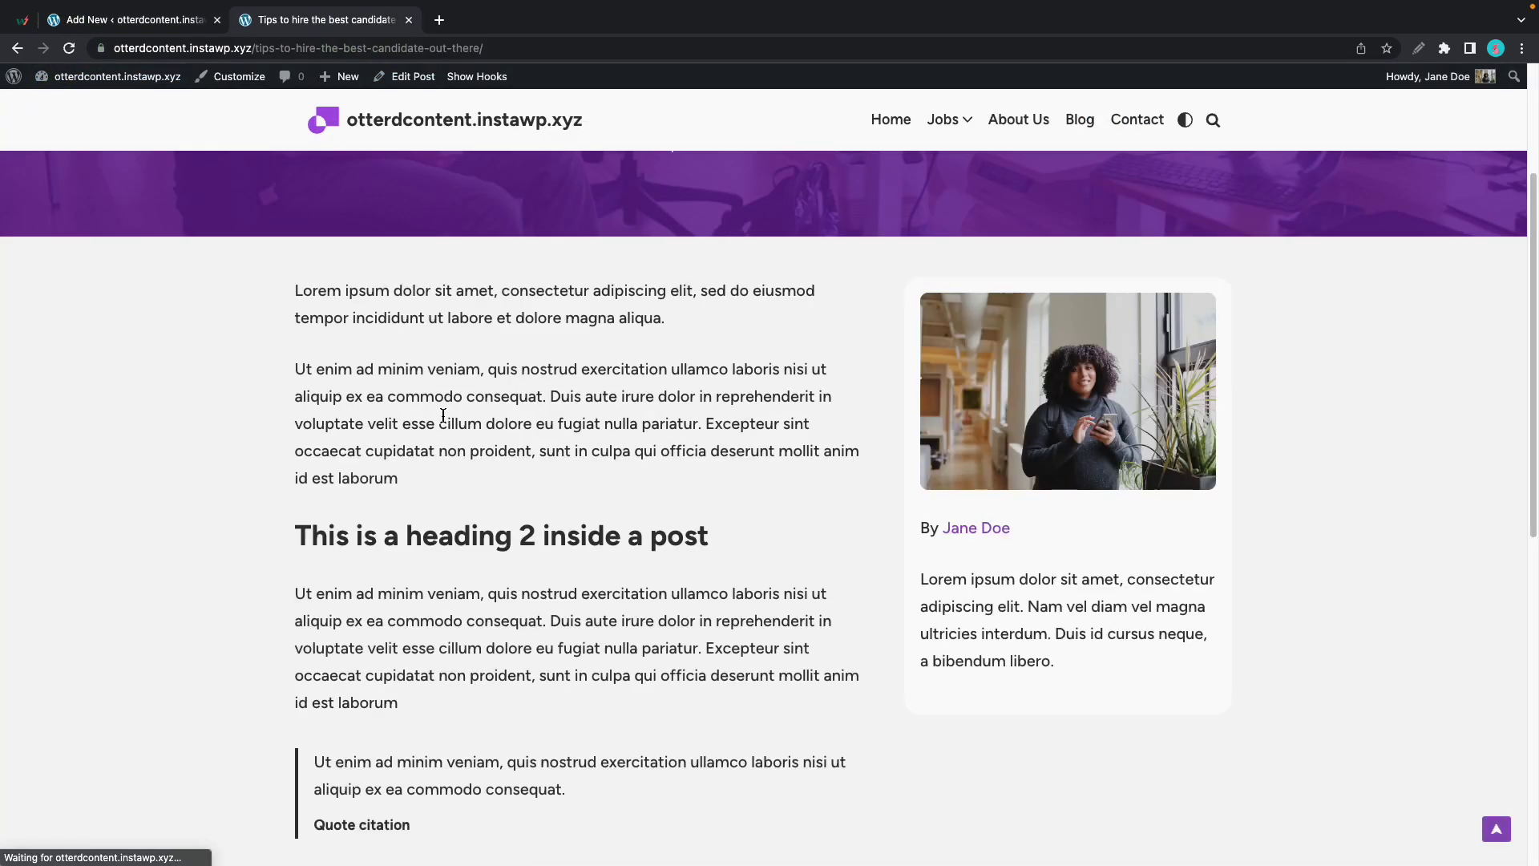
click(989, 532)
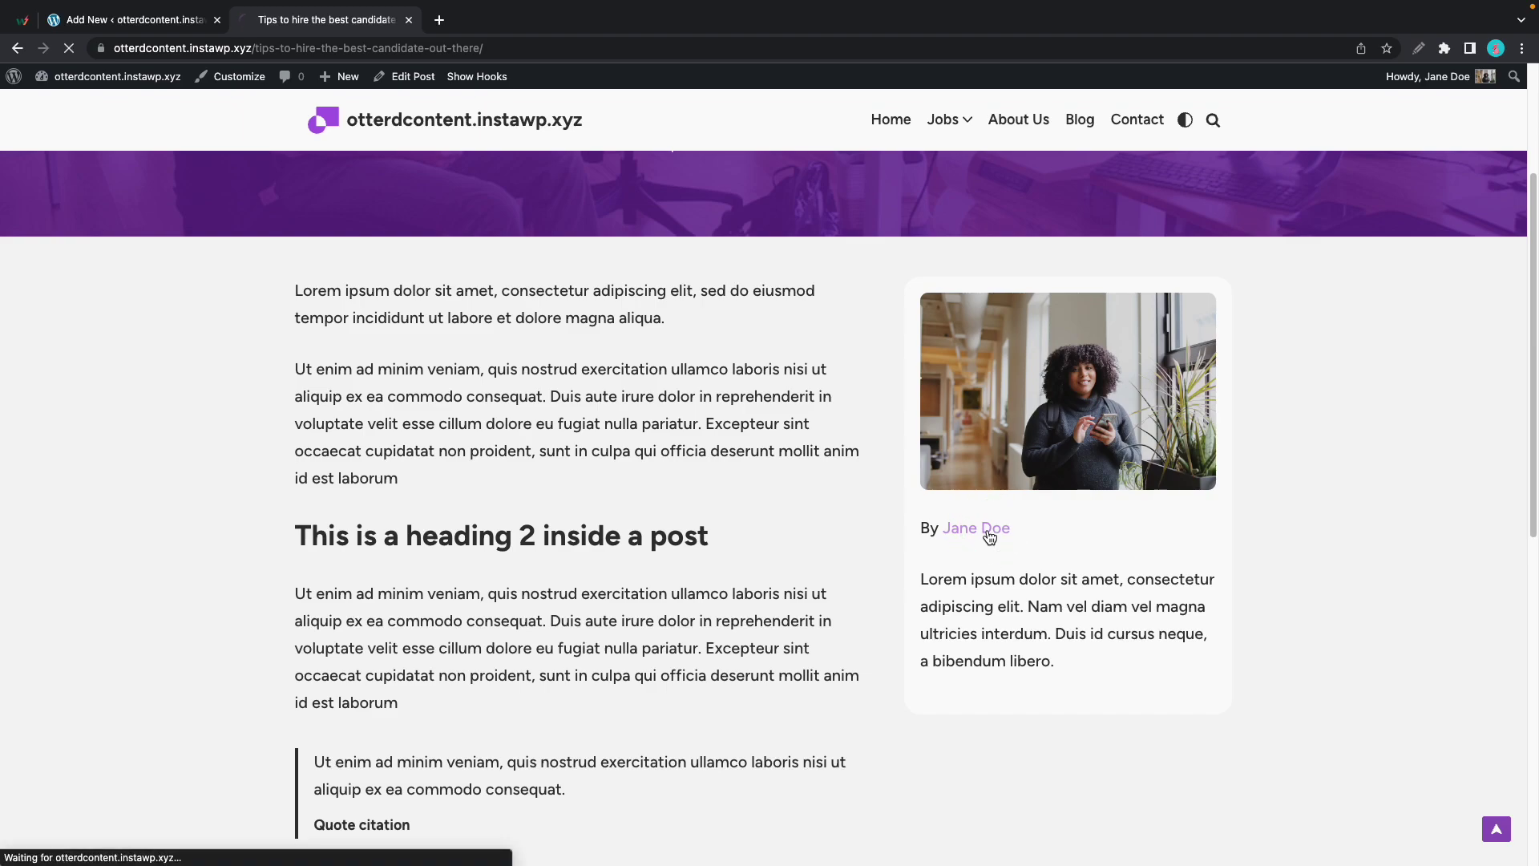
scroll(818, 449, down, 1)
scroll(817, 449, down, 7)
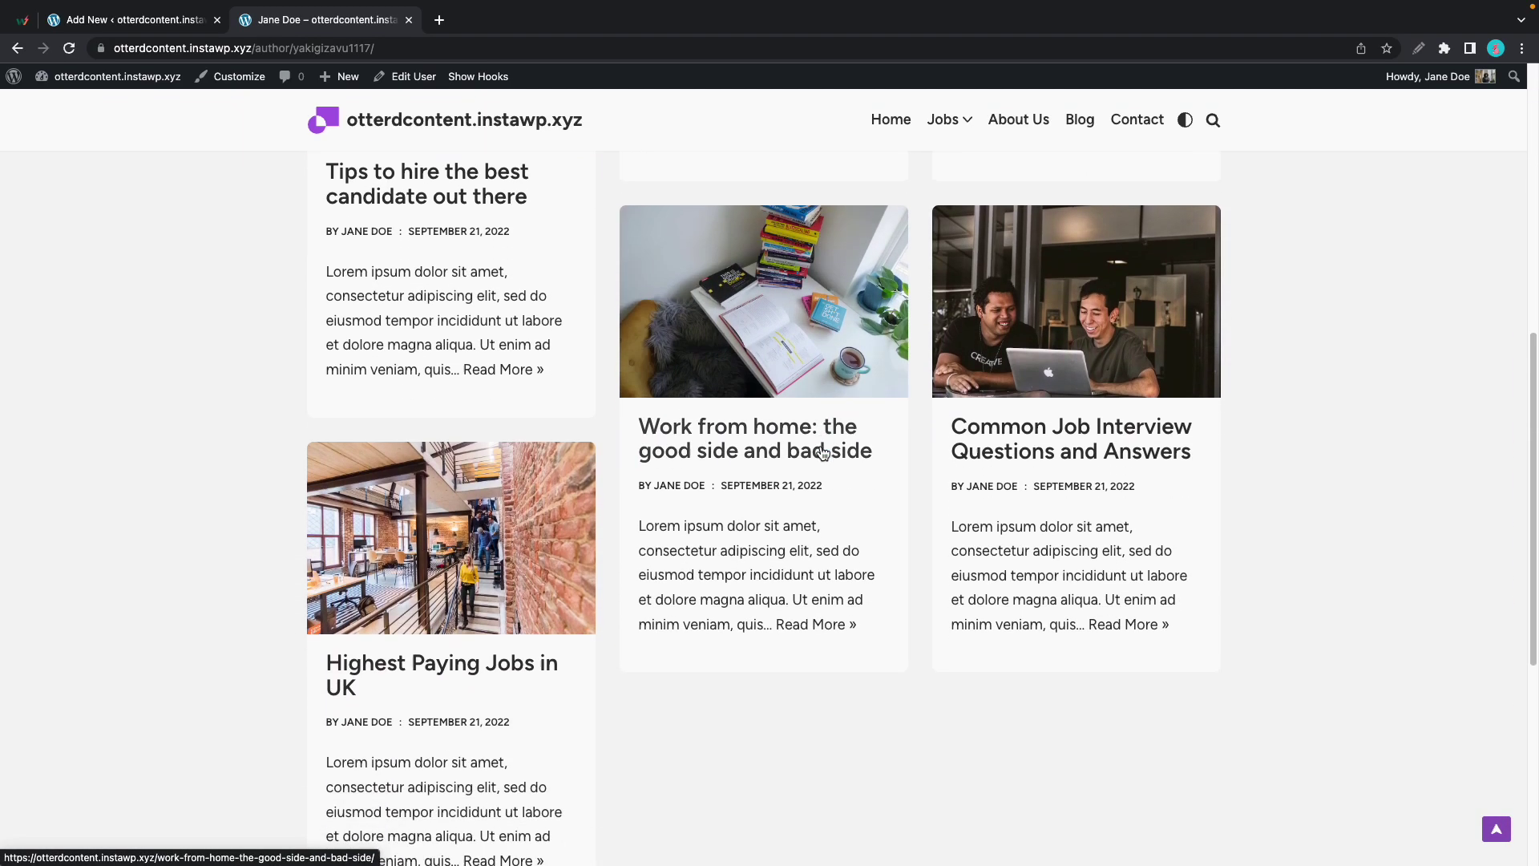
scroll(770, 446, up, 8)
key(alt+Left)
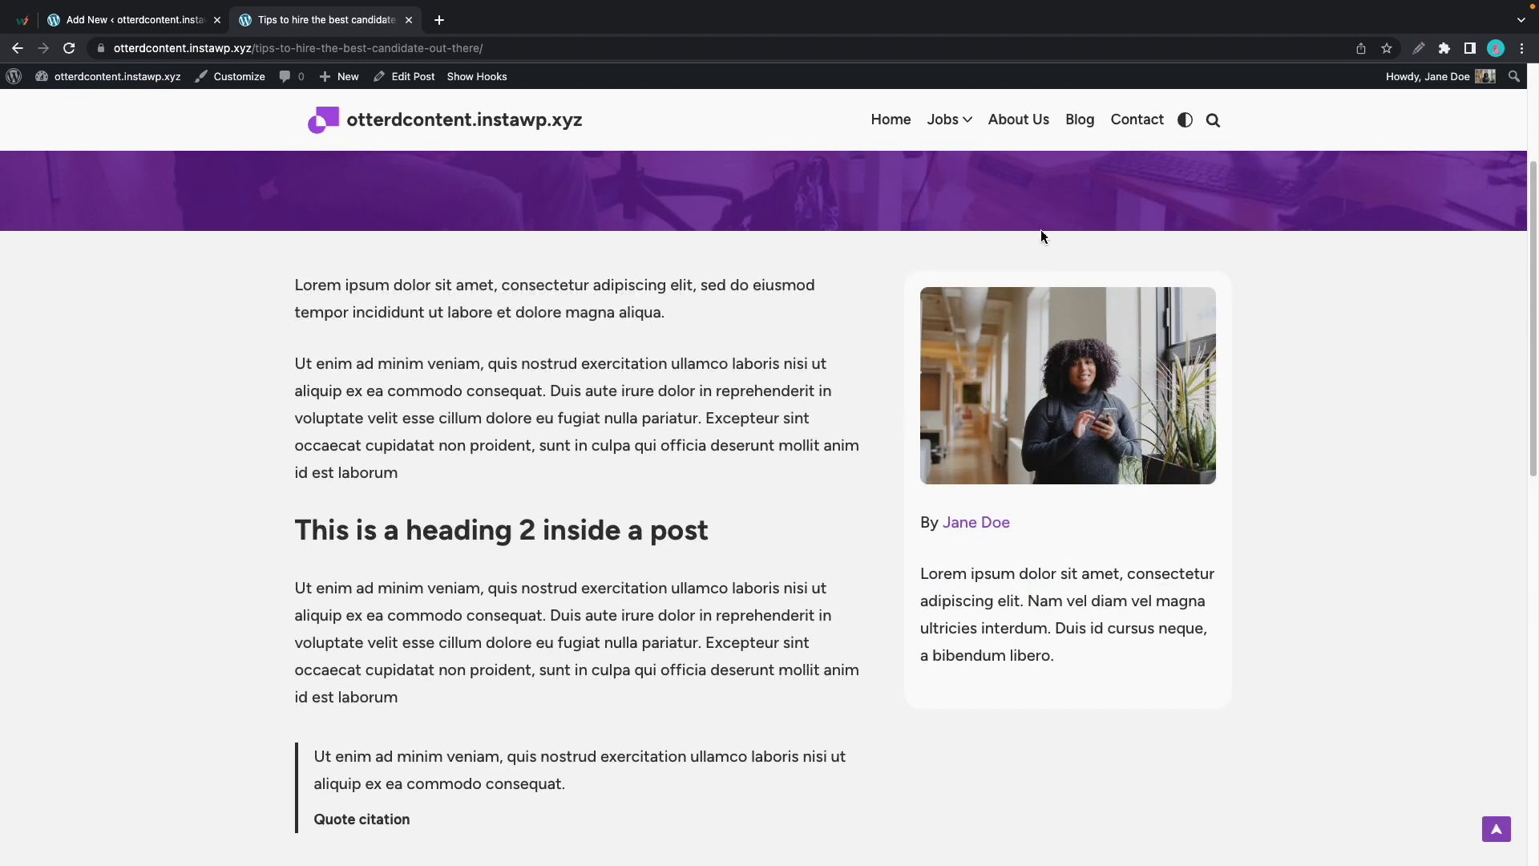
Open 'Highest Paying Jobs in UK' from the Blog, test its author link, then return
click(1080, 122)
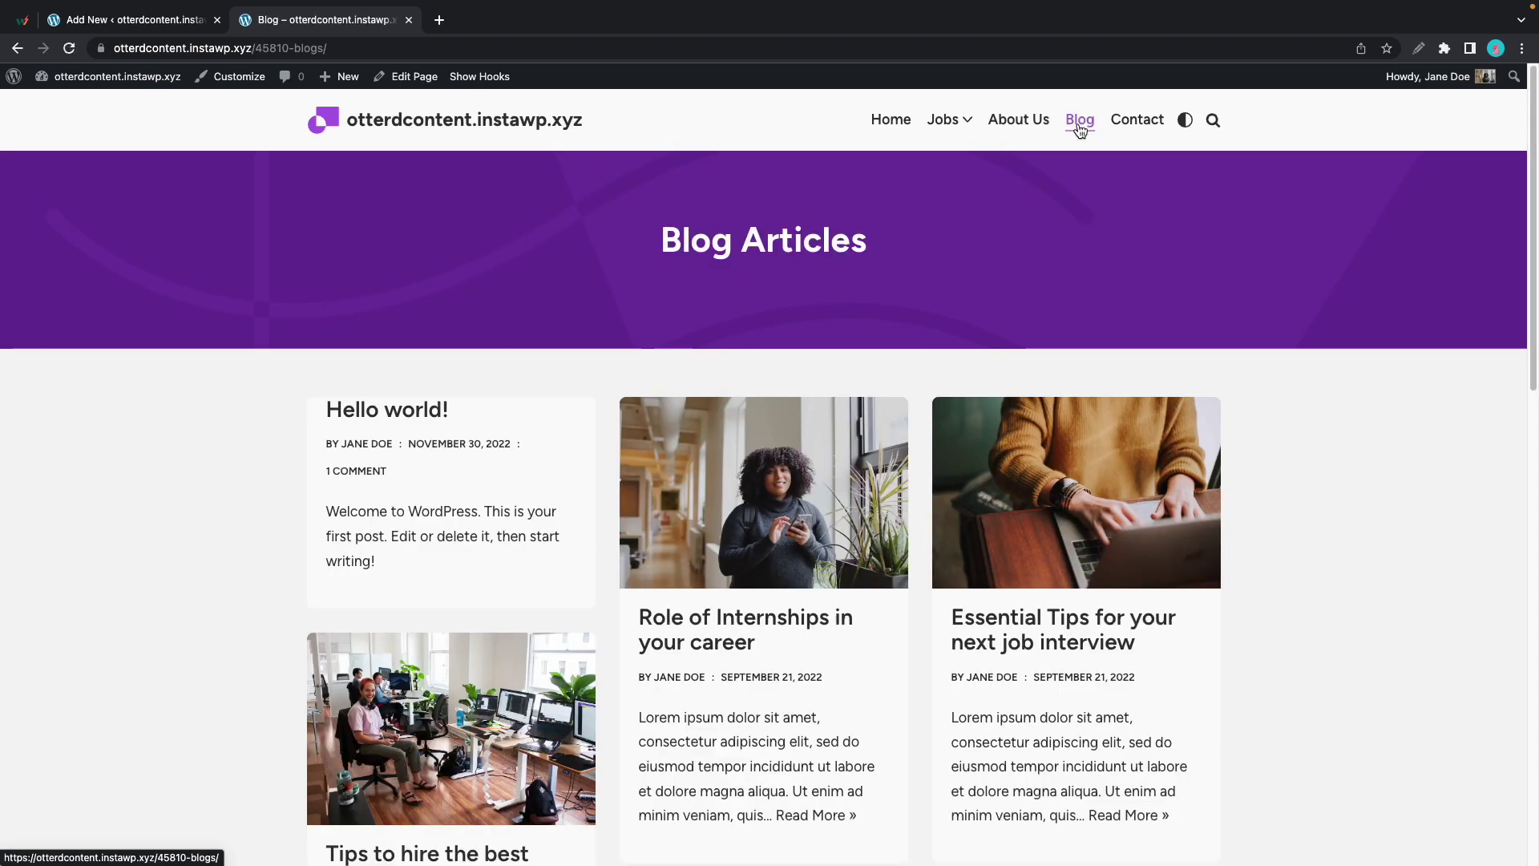
scroll(773, 358, down, 4)
scroll(773, 359, down, 6)
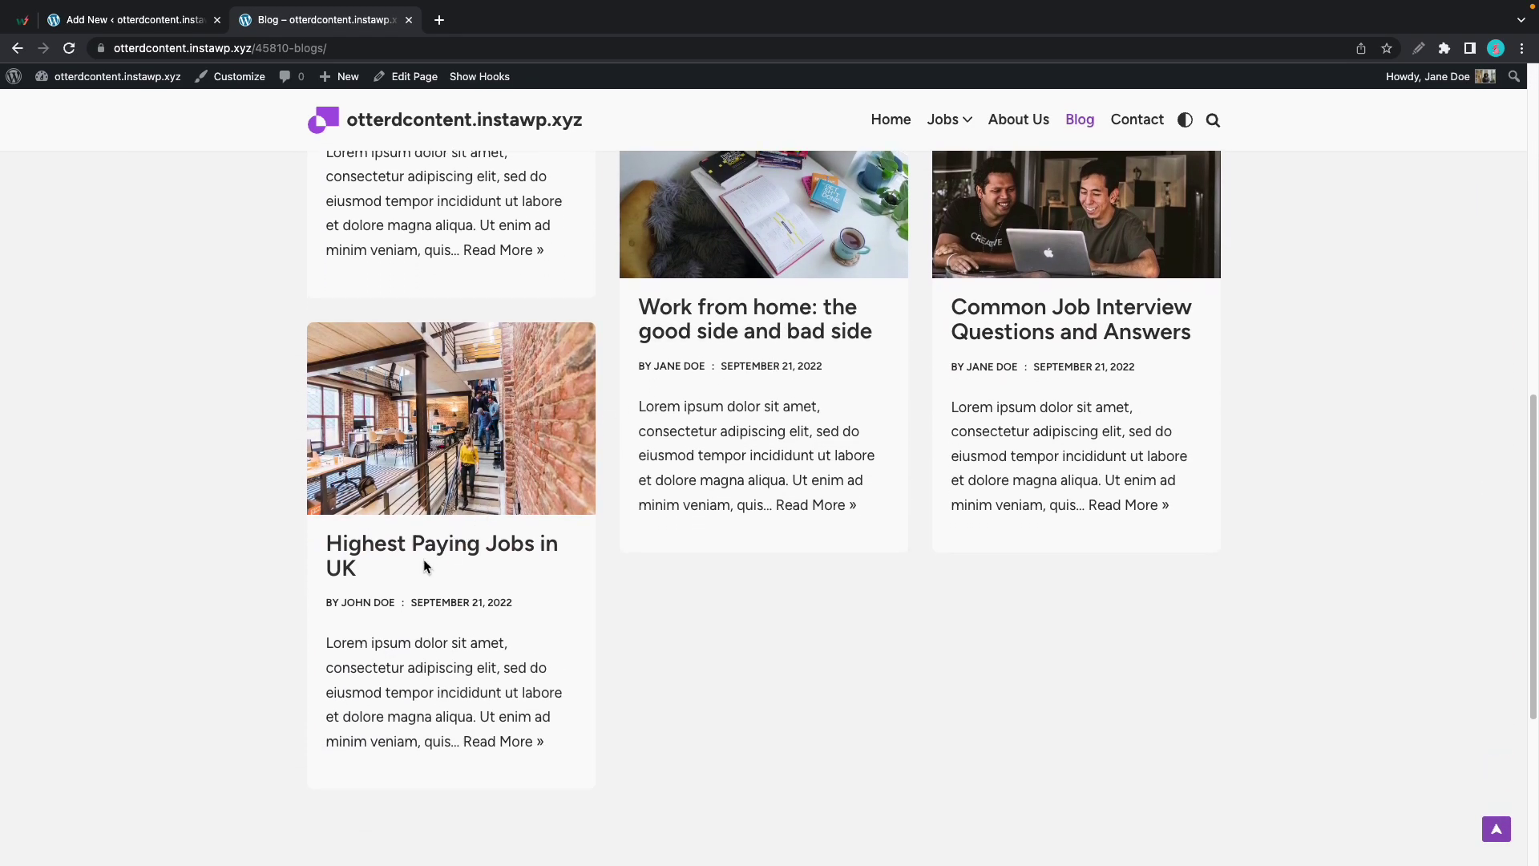
click(449, 481)
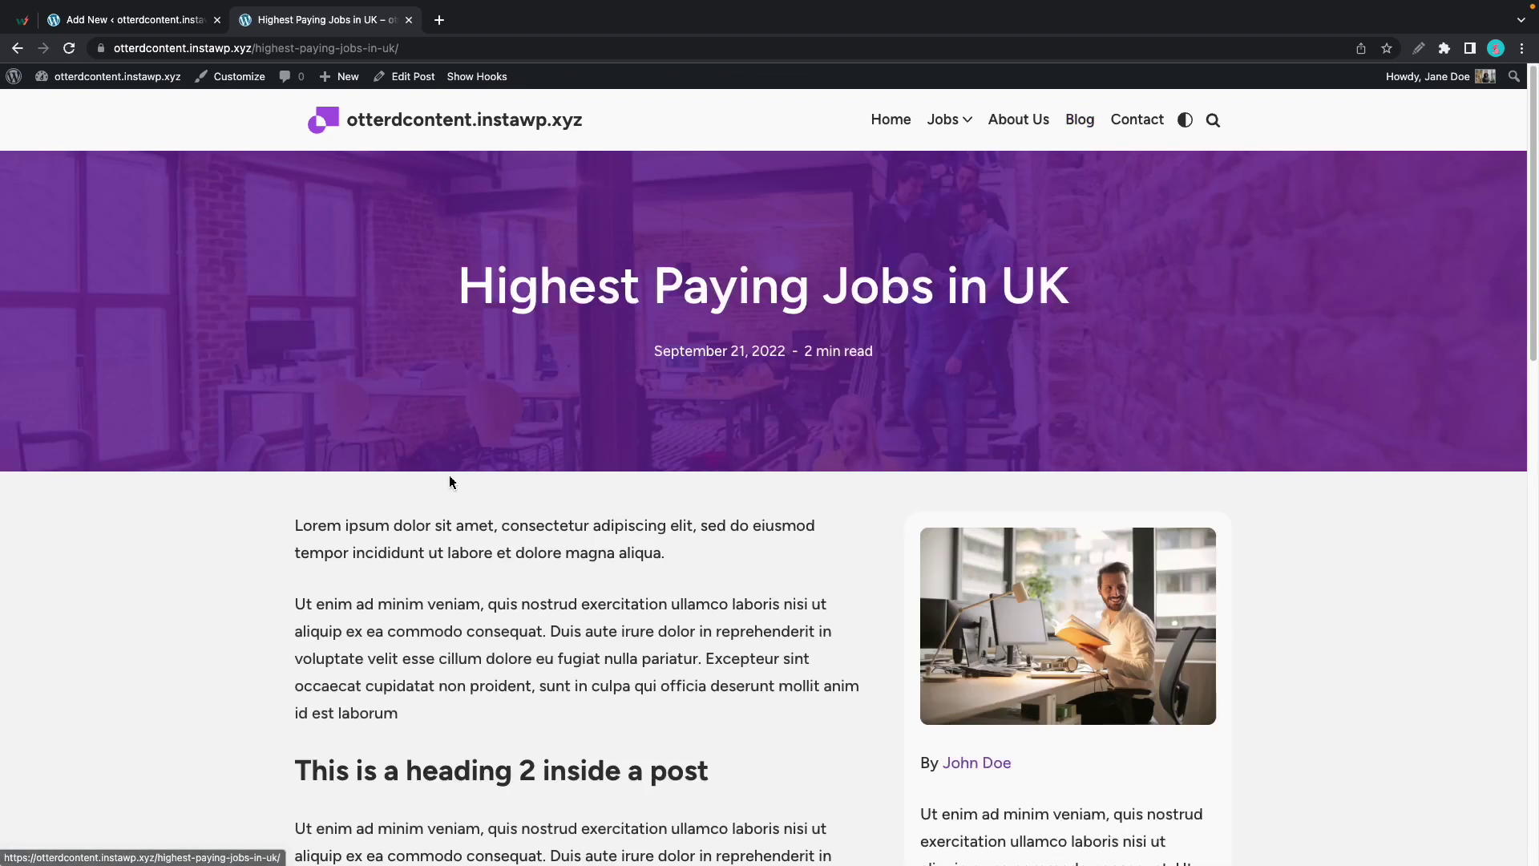
scroll(1020, 591, down, 2)
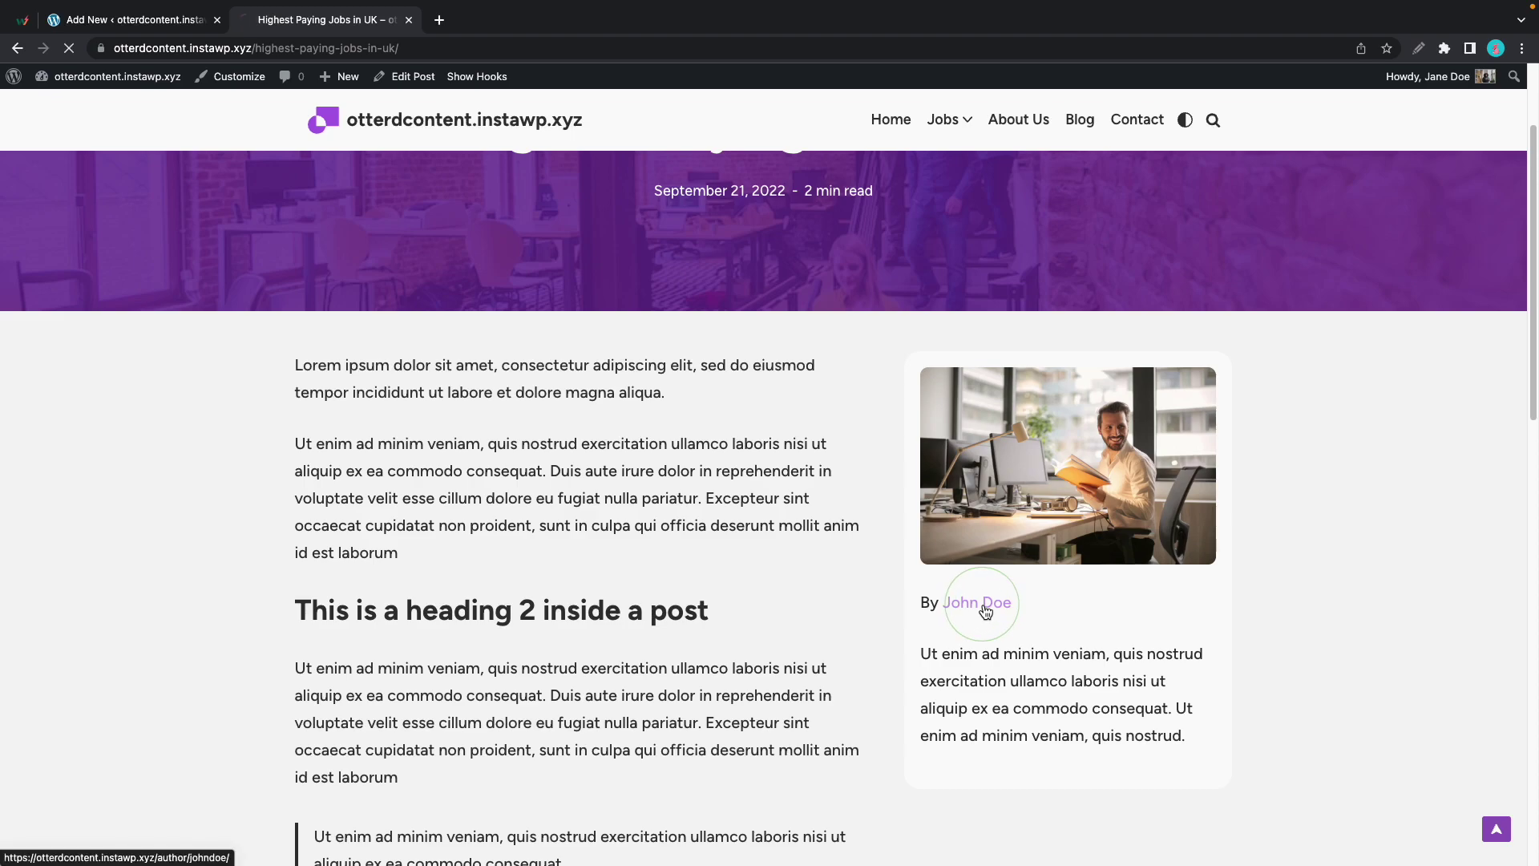
click(981, 604)
scroll(616, 546, down, 1)
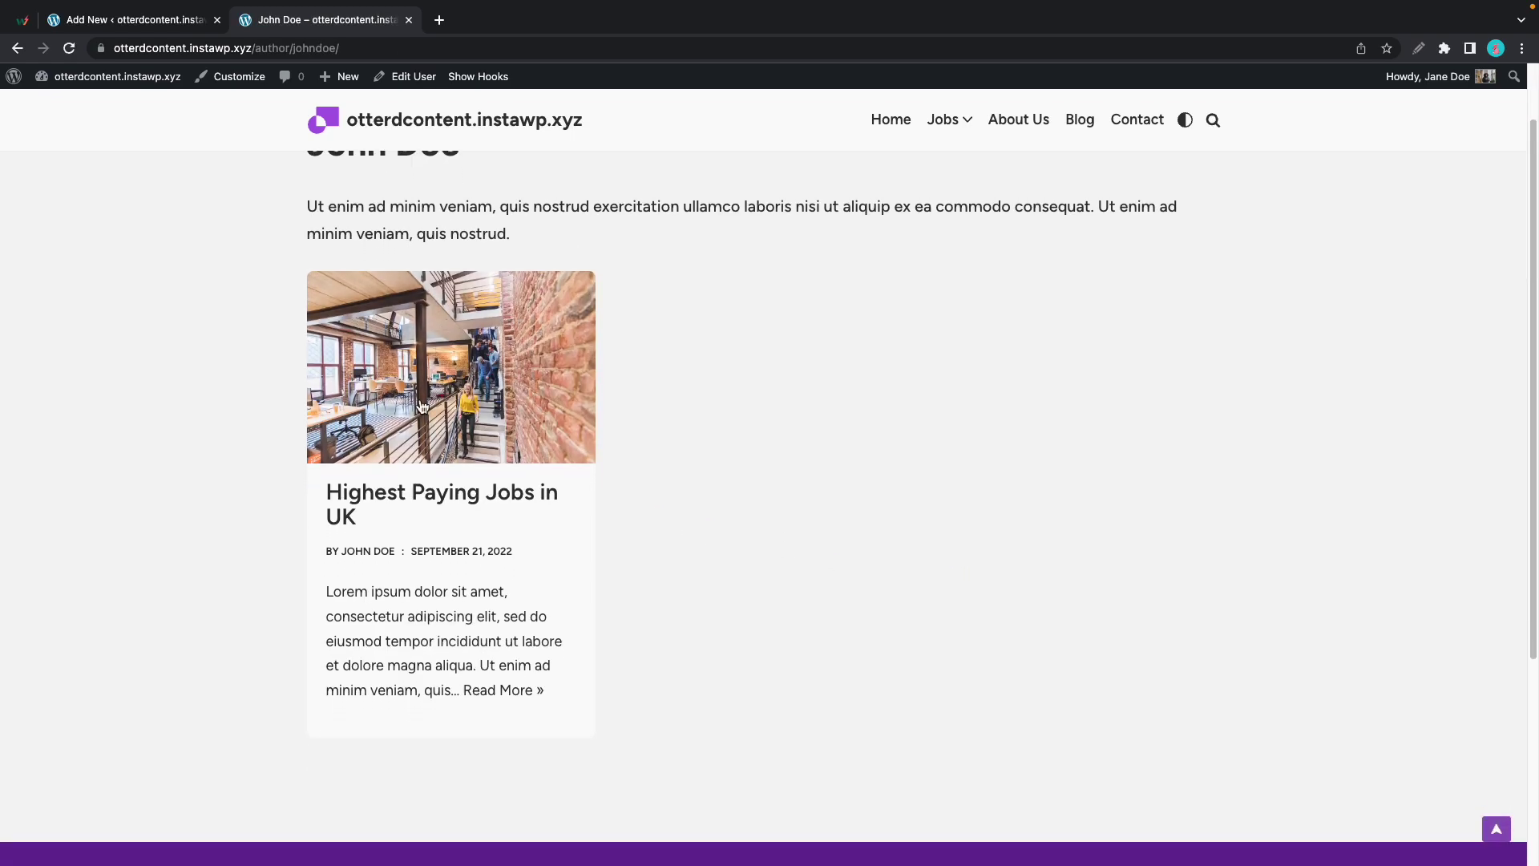
scroll(546, 513, up, 1)
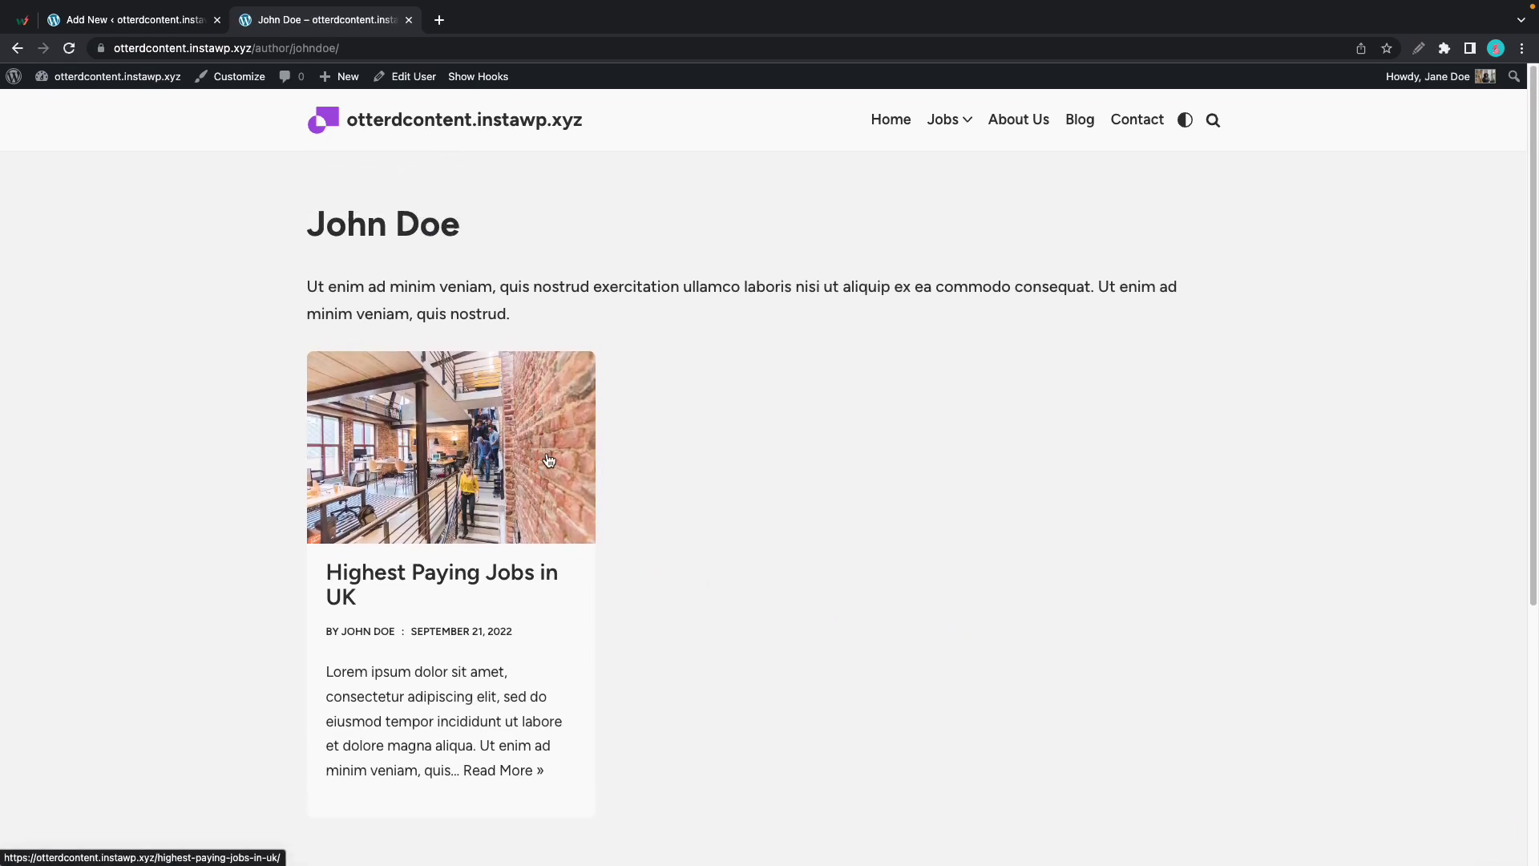
click(18, 50)
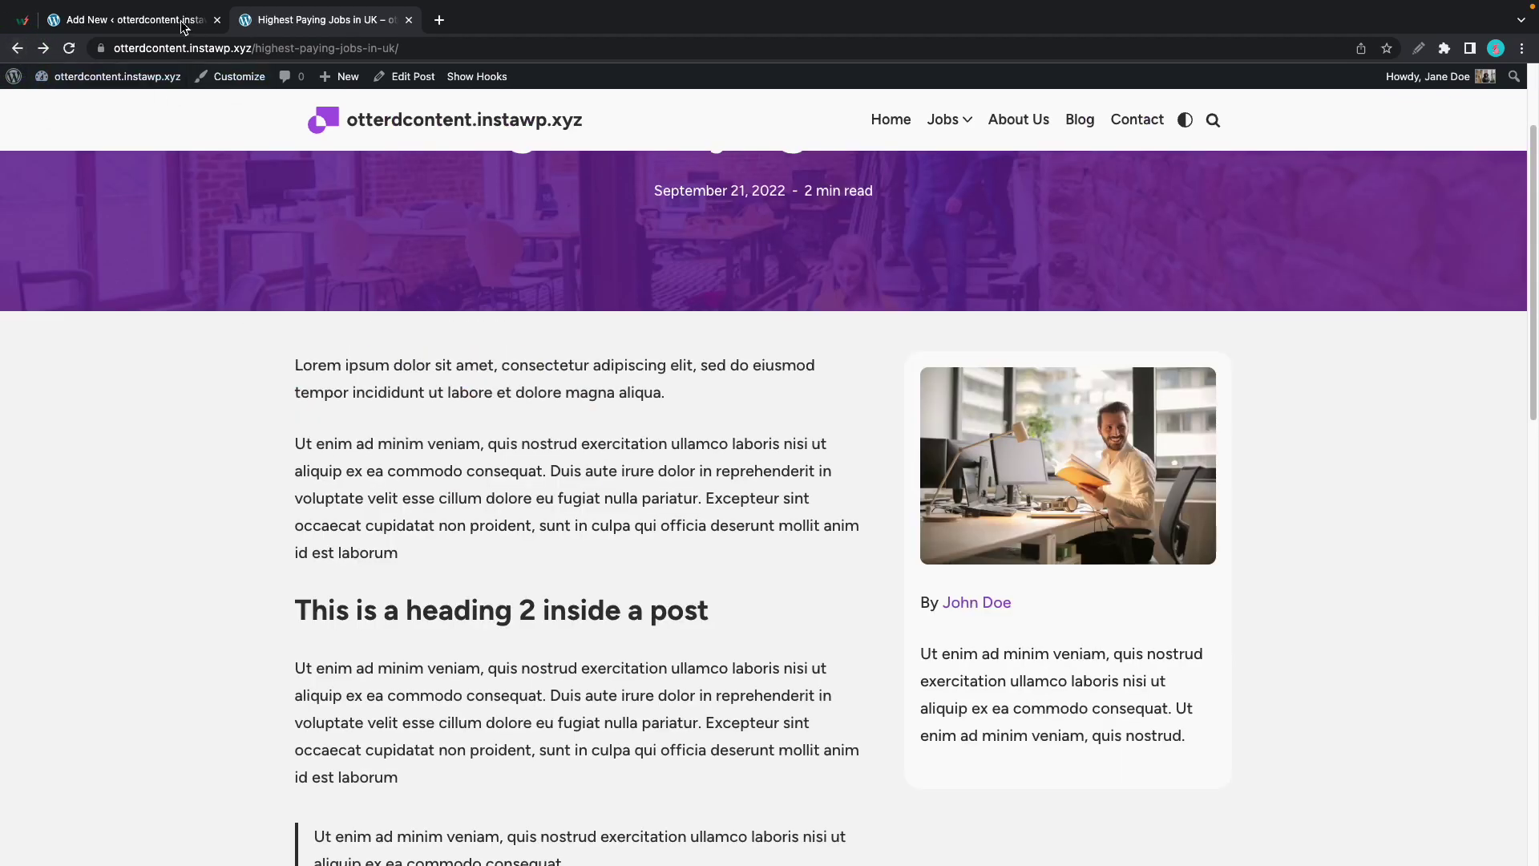
Change the display rule to Post is equal to 'Highest Paying Jobs in UK' and update
click(160, 19)
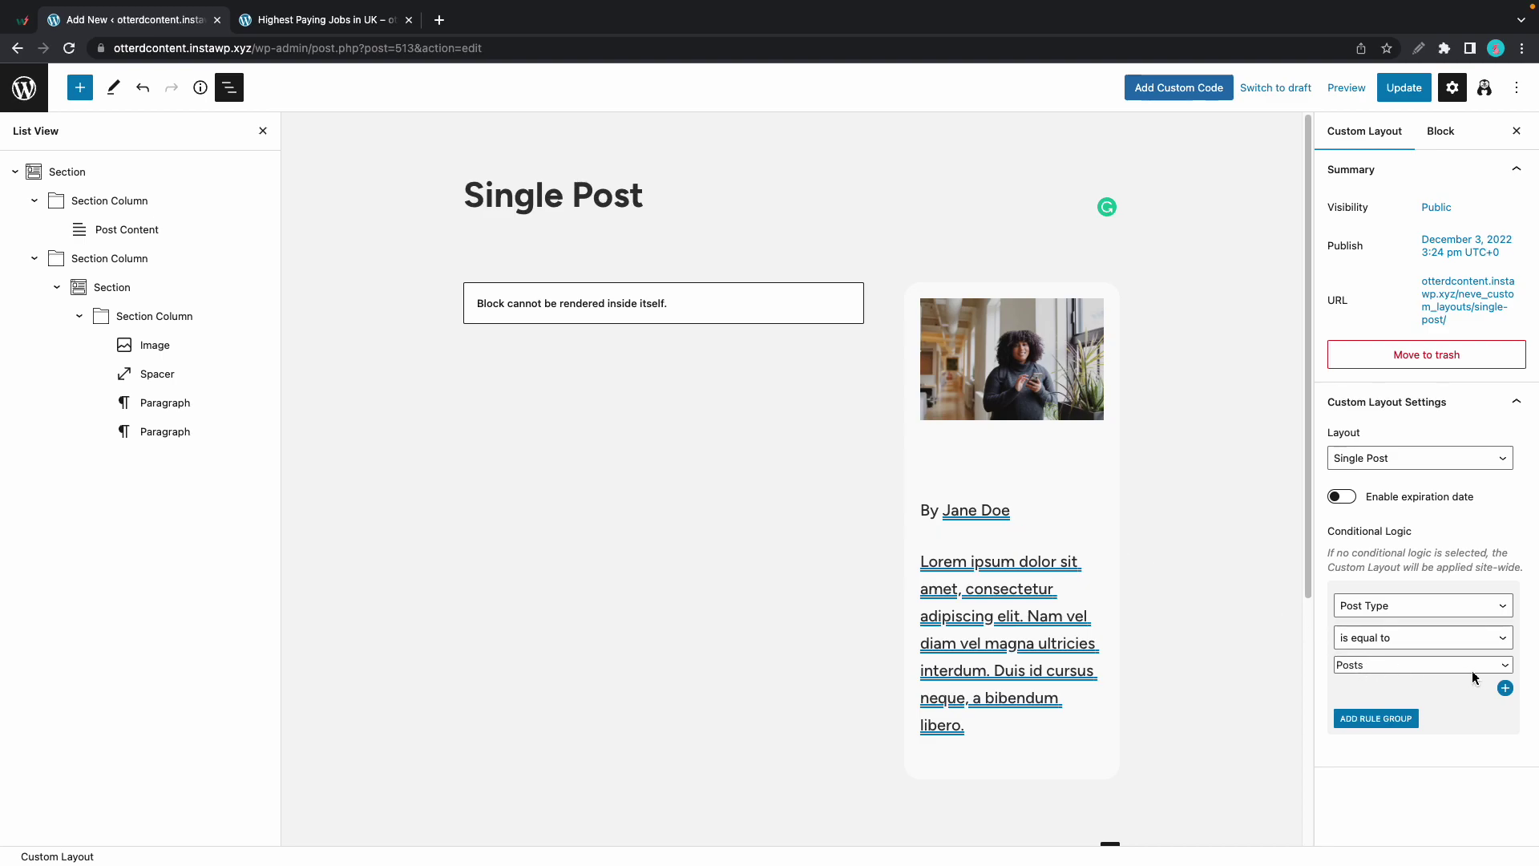
click(1504, 670)
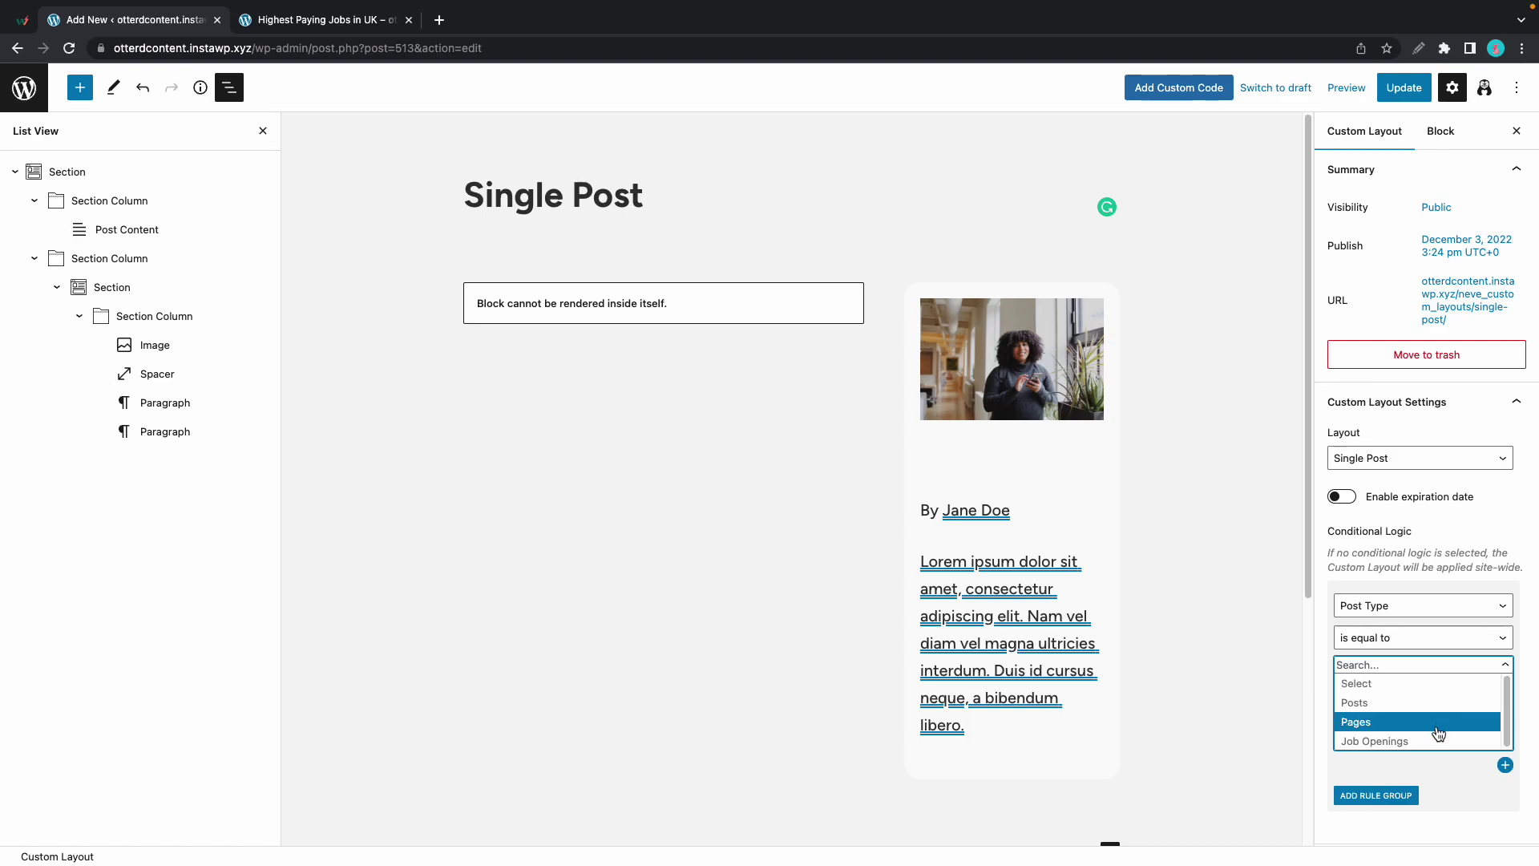
click(1497, 607)
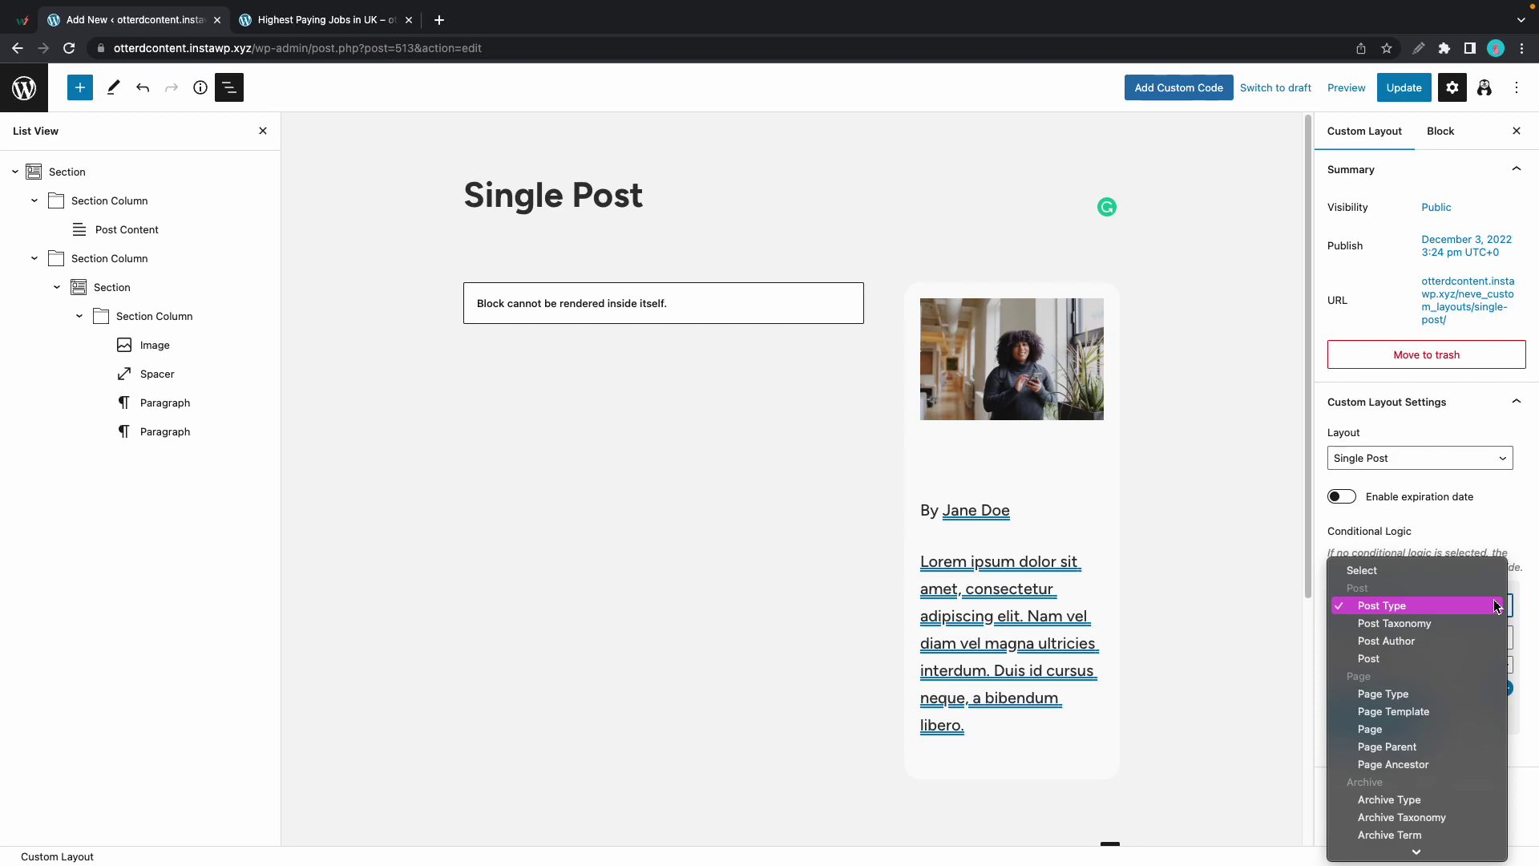
click(1447, 658)
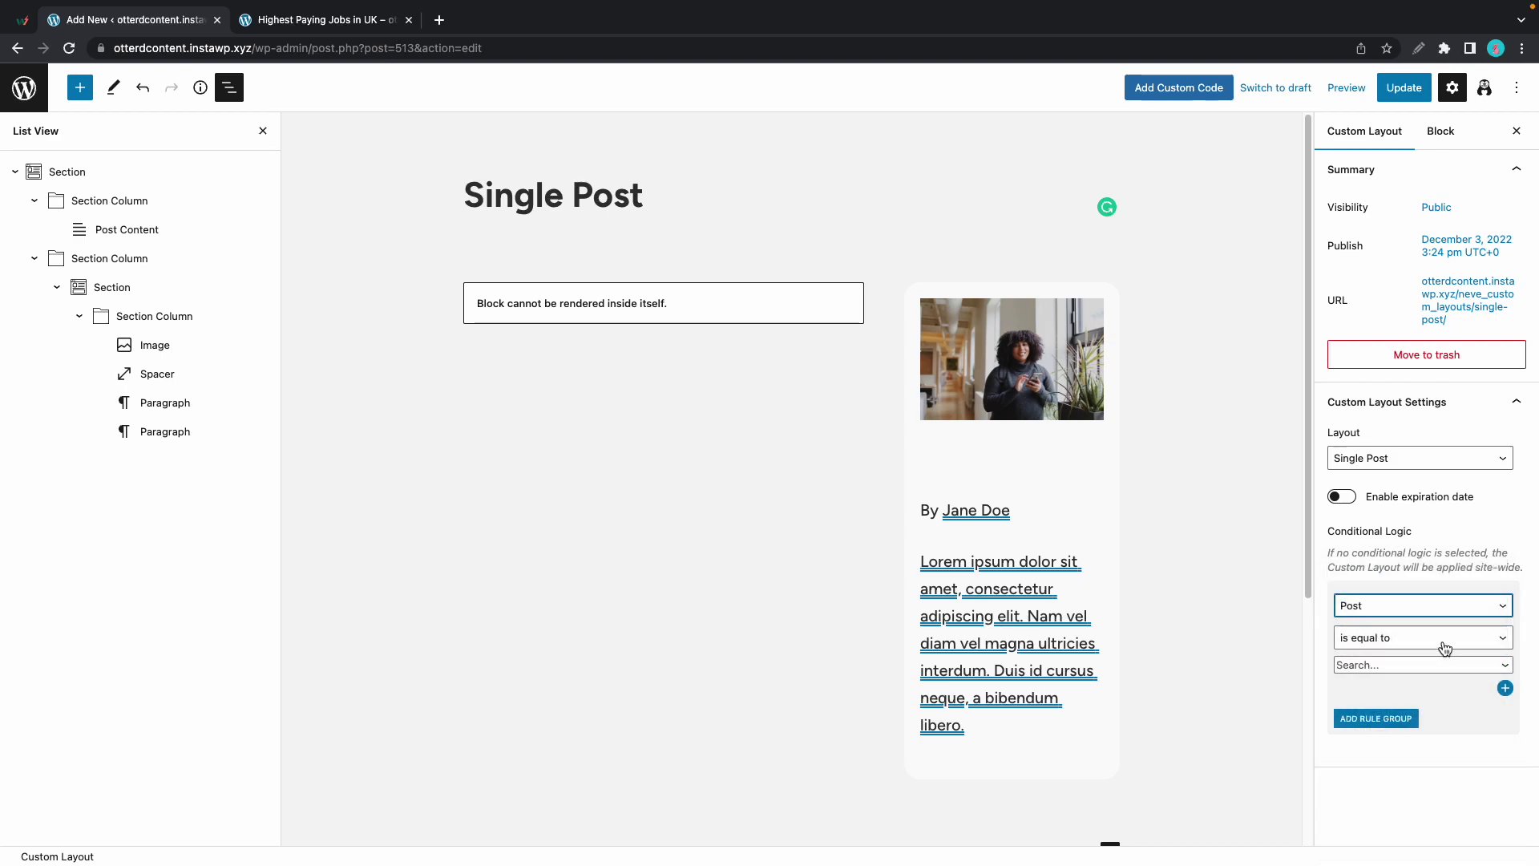
click(1441, 664)
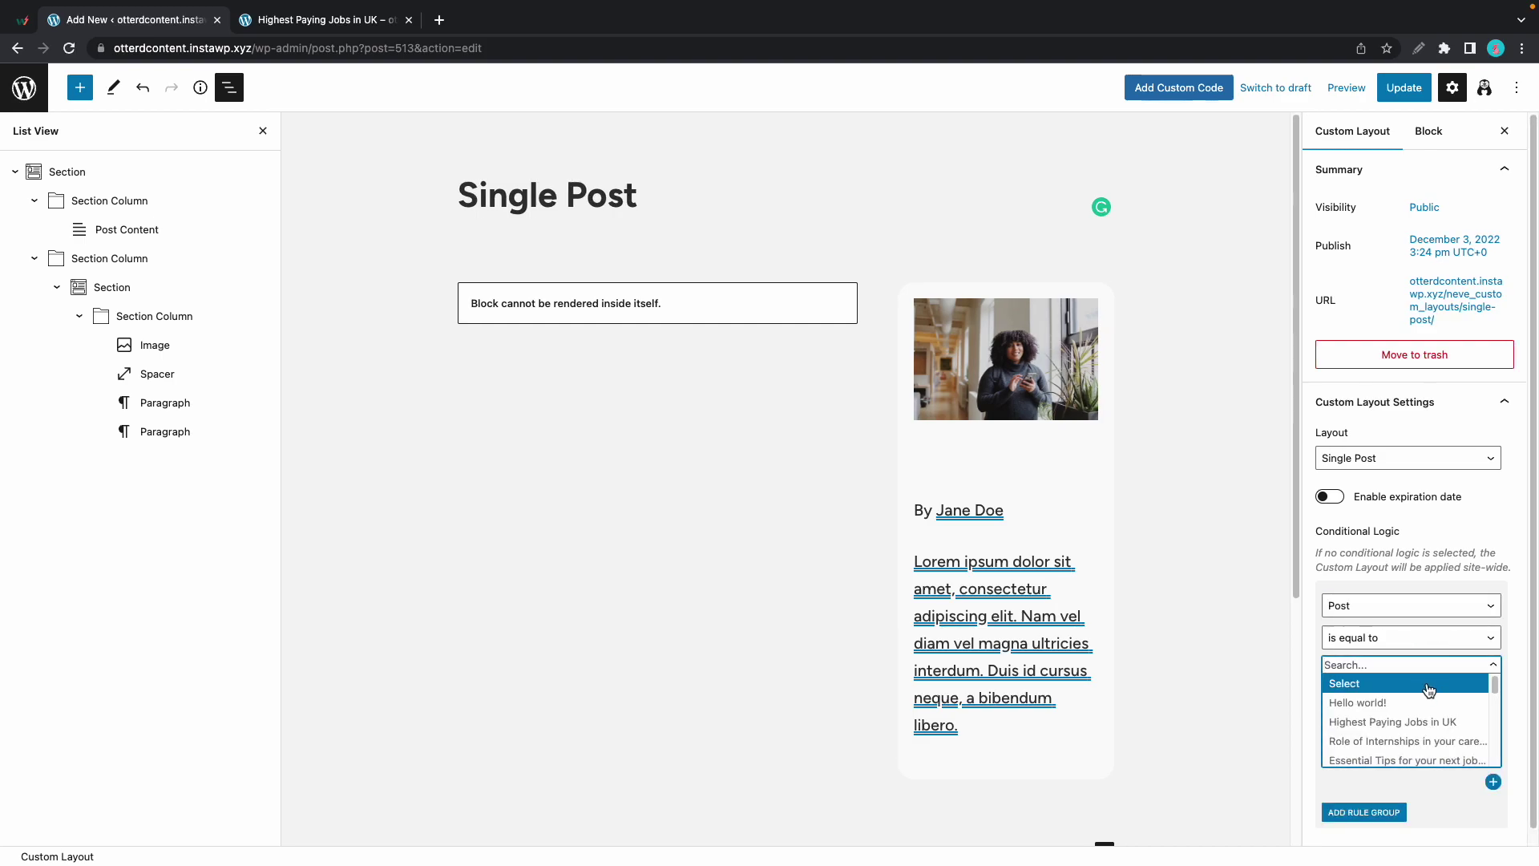
scroll(1419, 701, down, 1)
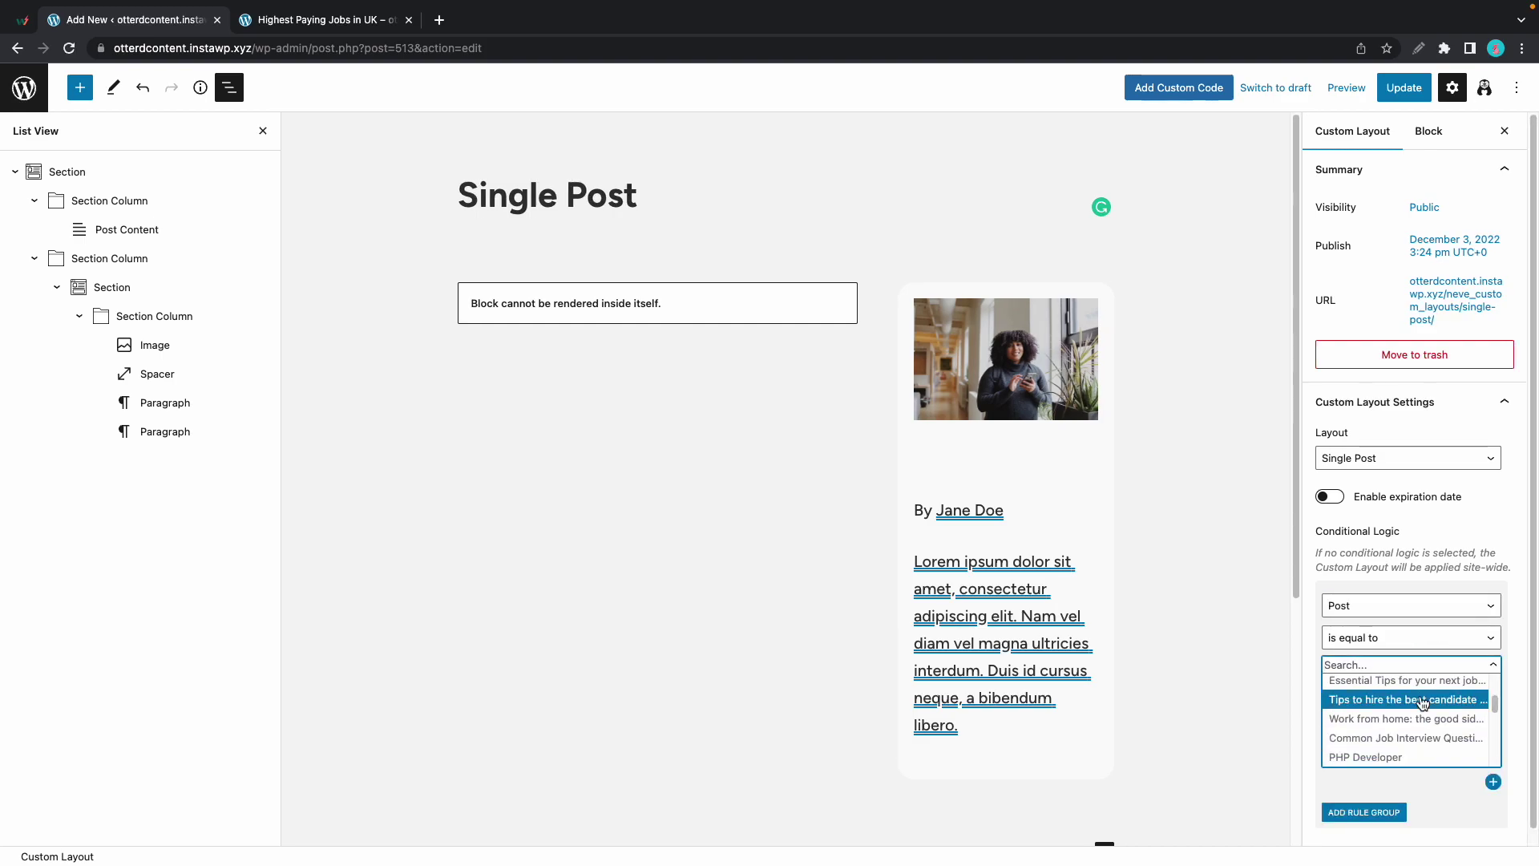
scroll(1423, 704, up, 2)
click(1419, 722)
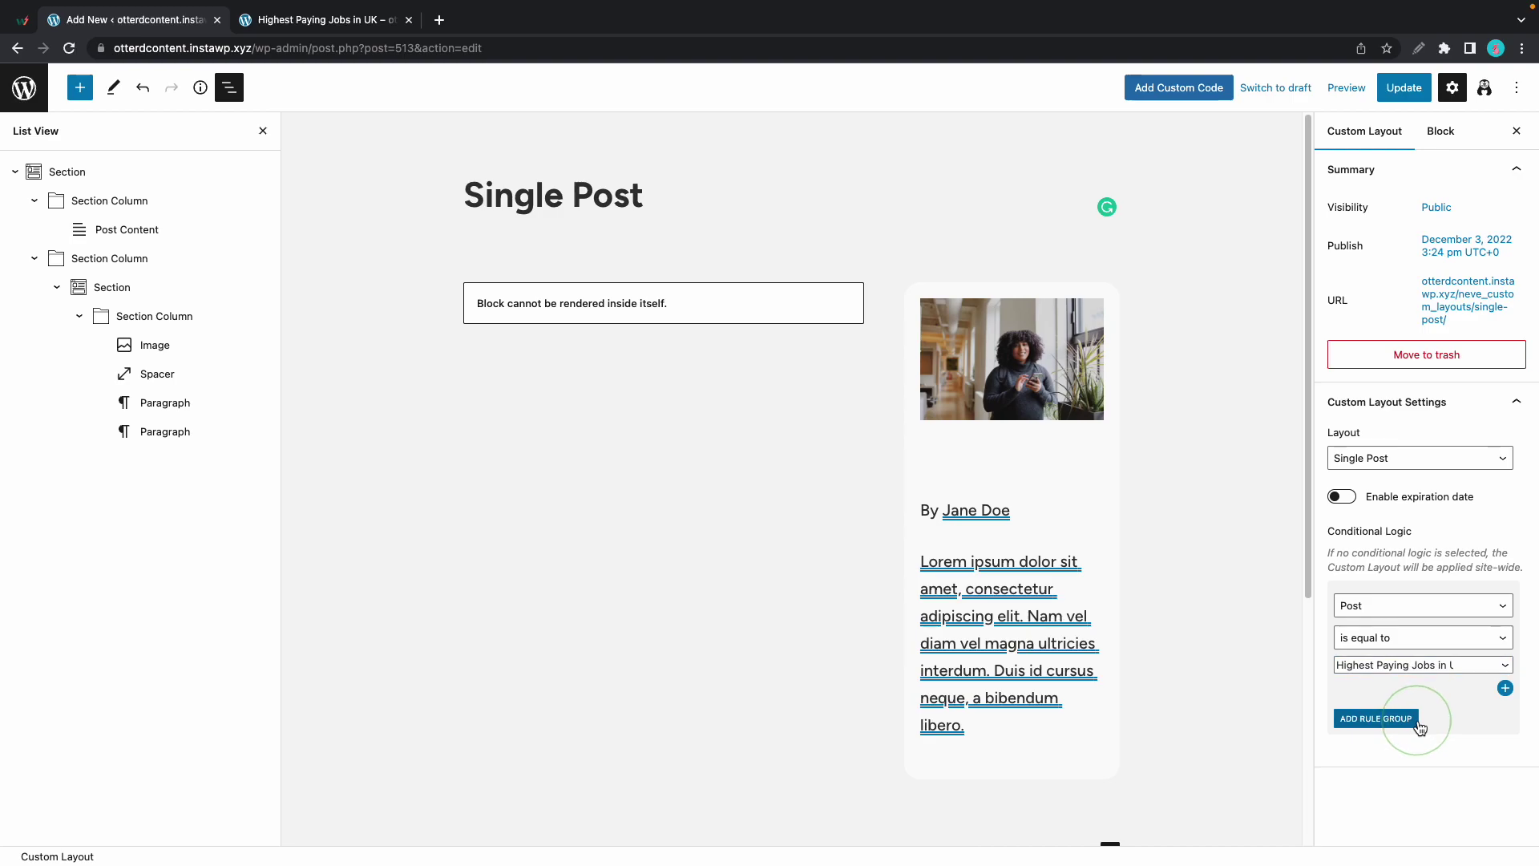
click(1407, 90)
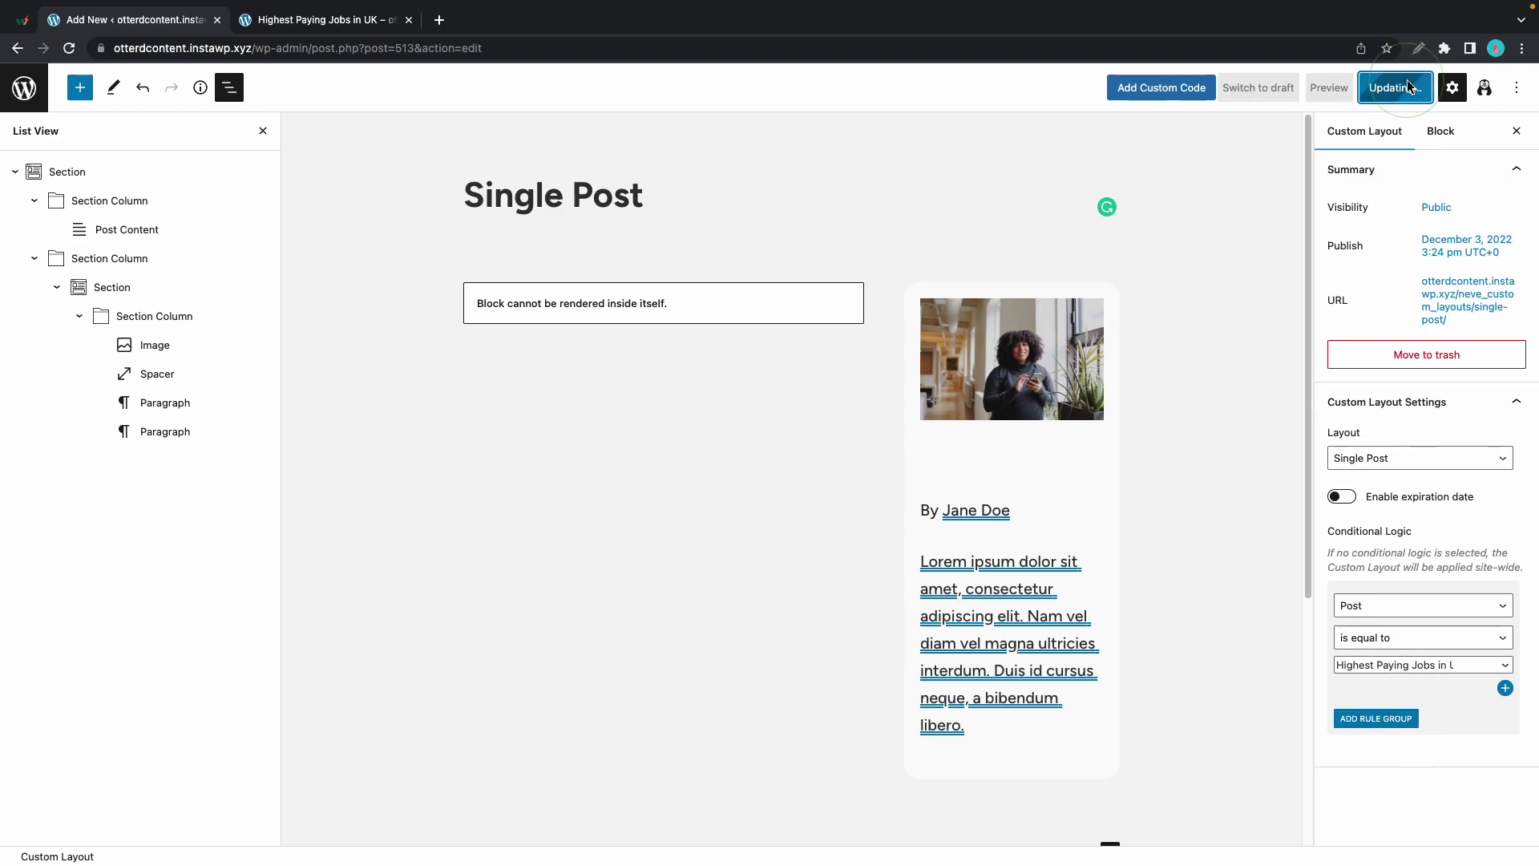
click(365, 21)
click(69, 48)
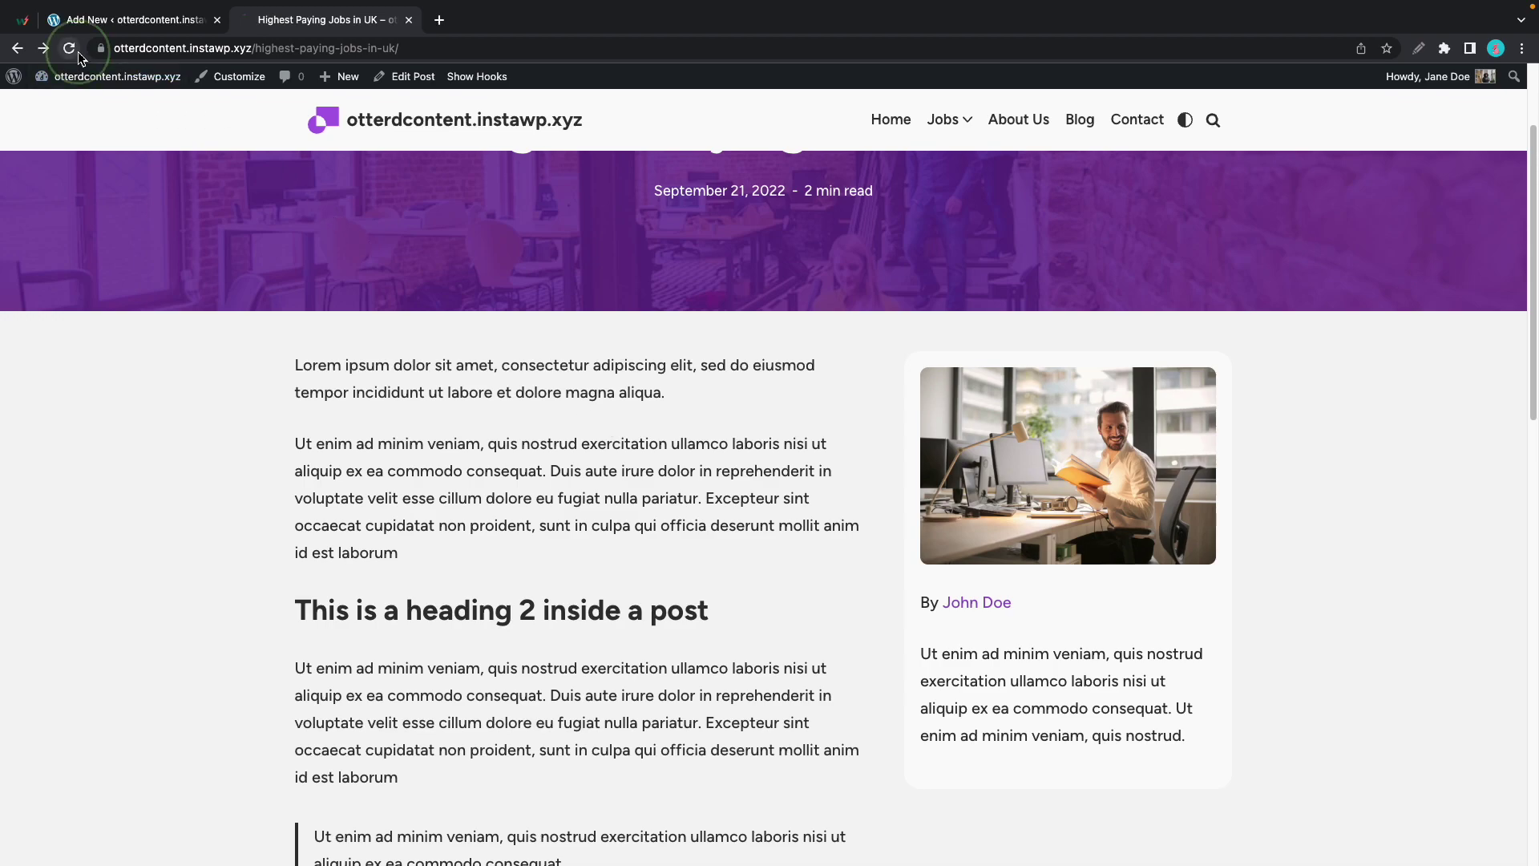
scroll(964, 504, up, 2)
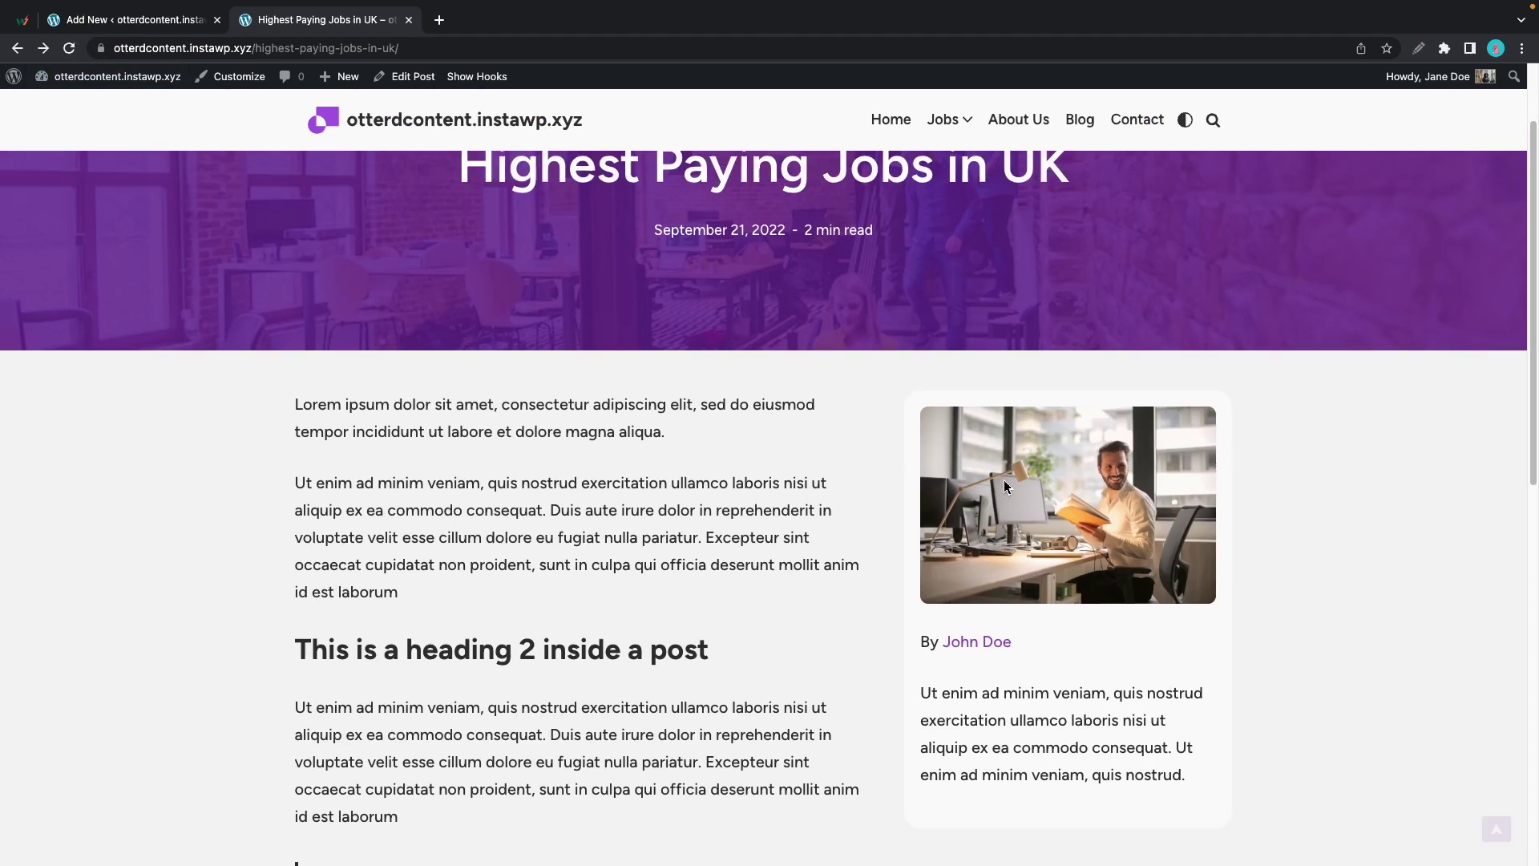
click(1088, 128)
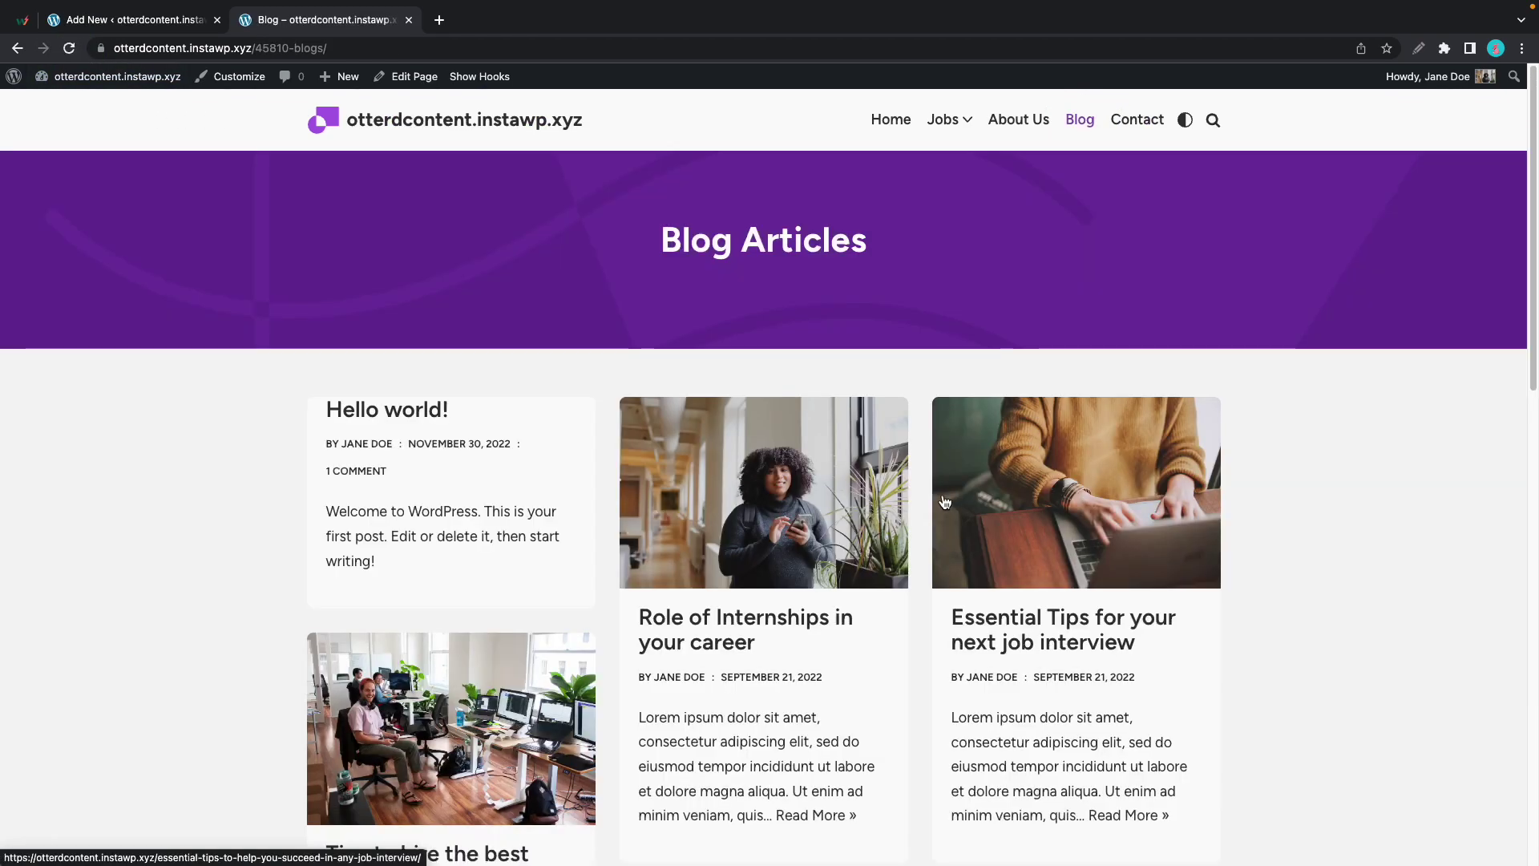
click(804, 510)
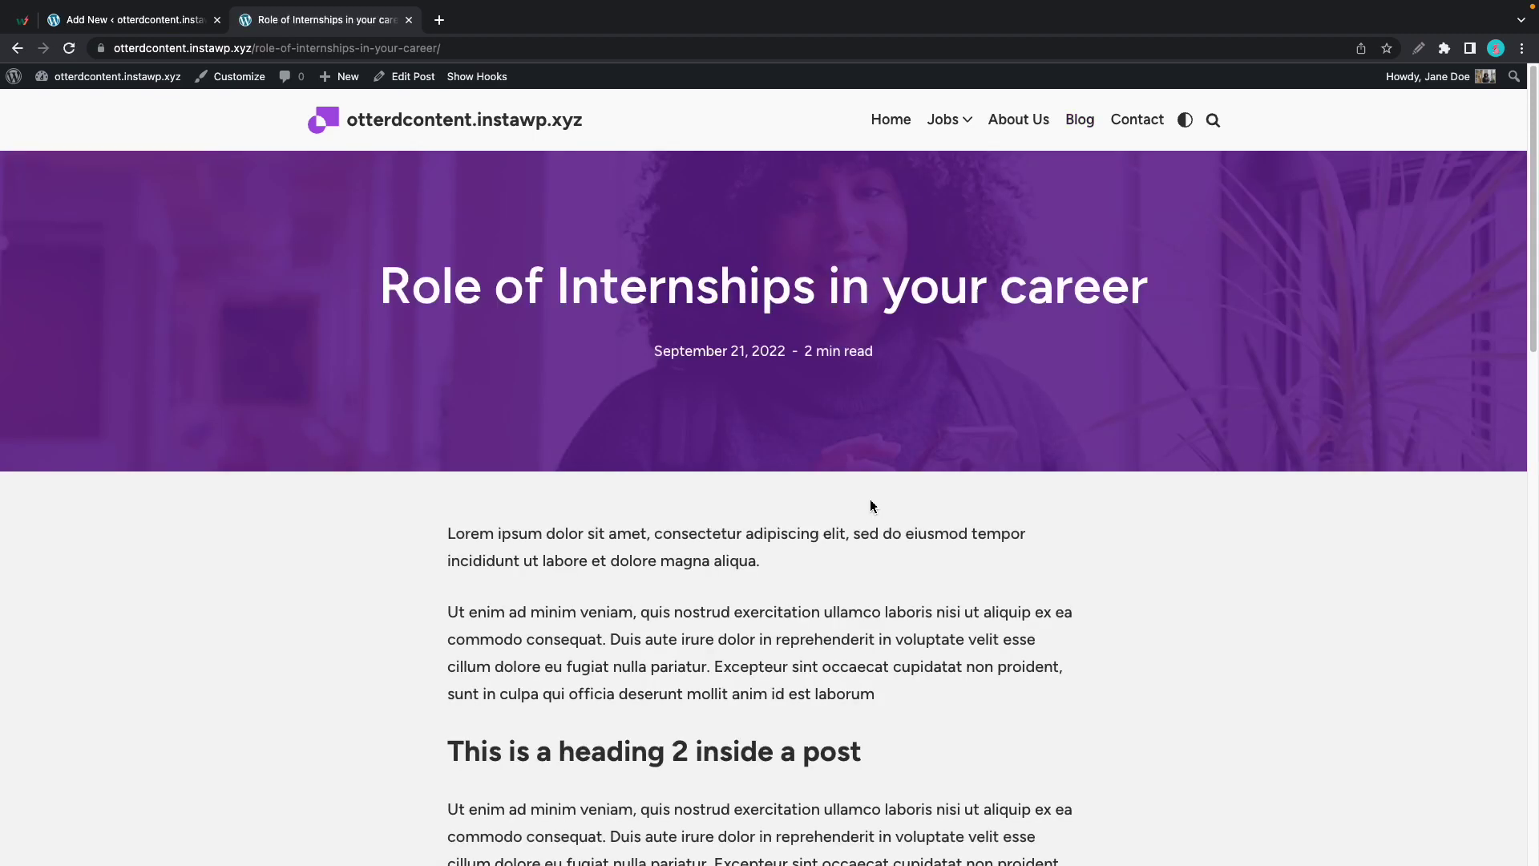
scroll(870, 505, down, 3)
scroll(748, 550, down, 3)
scroll(749, 553, up, 6)
click(185, 24)
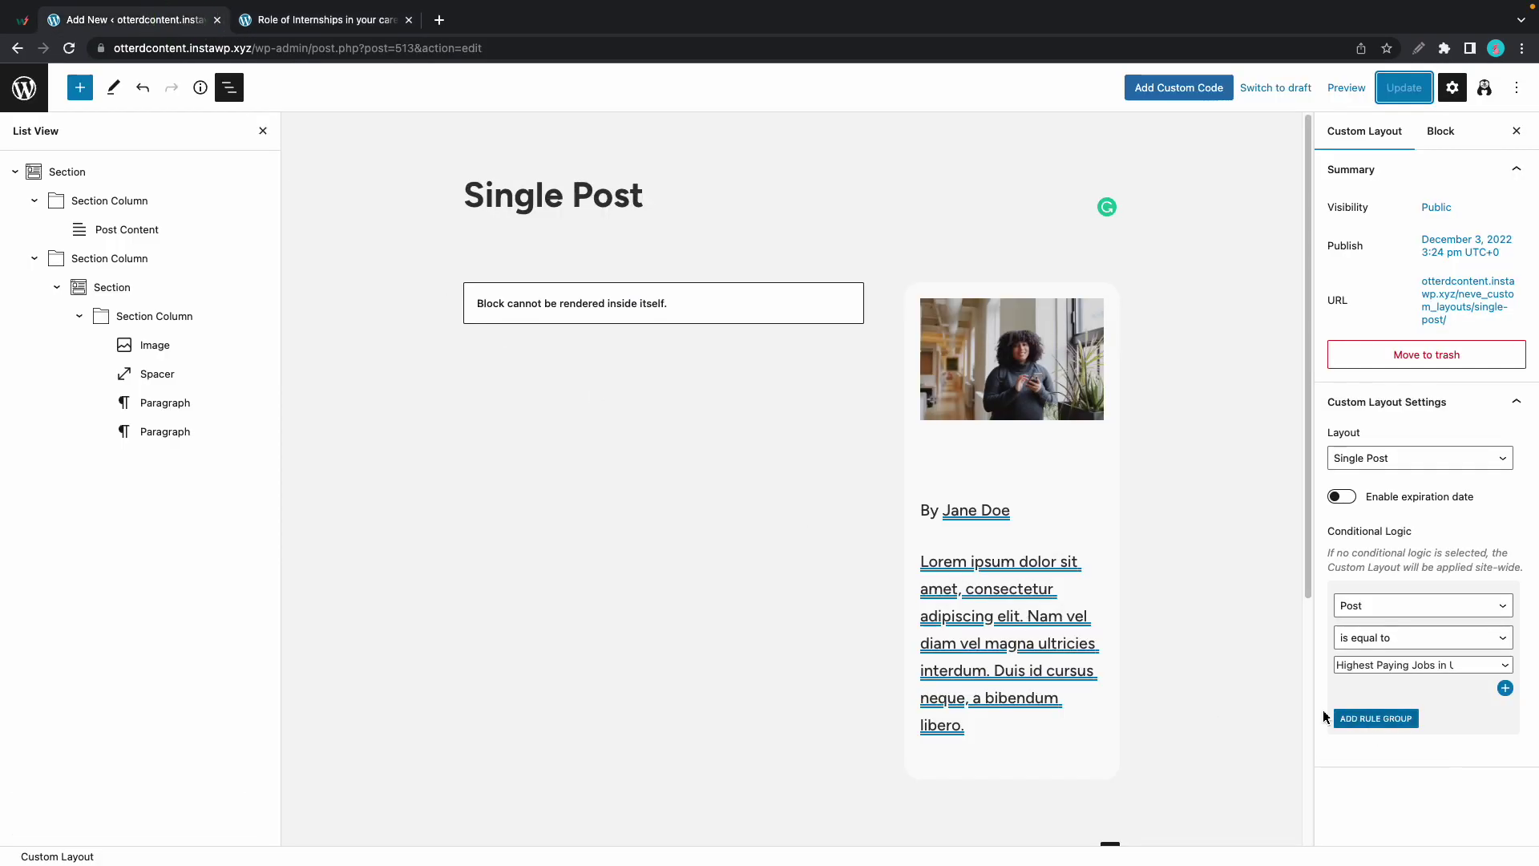